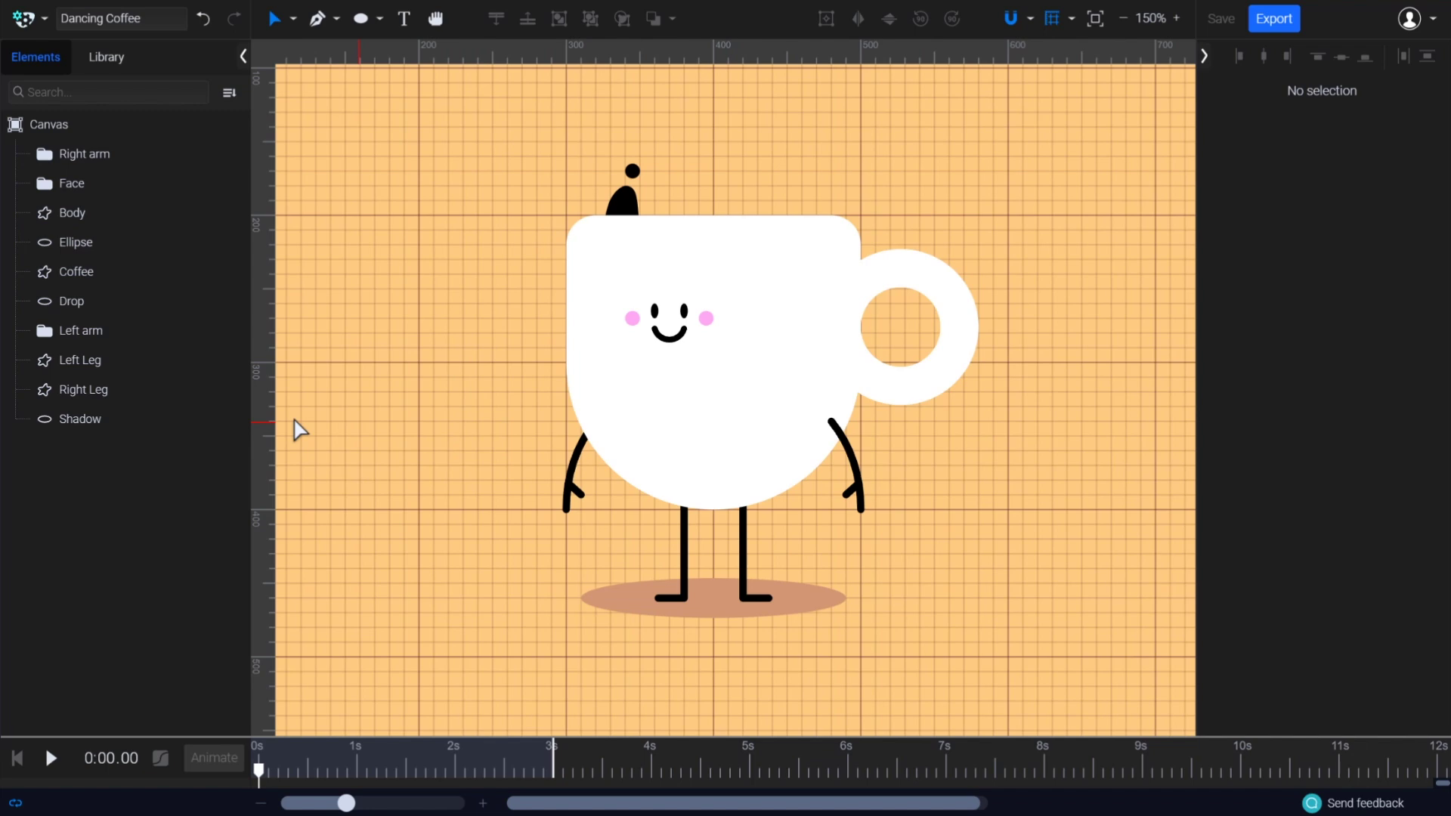
Select the Coffee layer and reset its rotation from 16.75° to 0° so it sits level
left_click(123, 360)
left_click(142, 152, "shift")
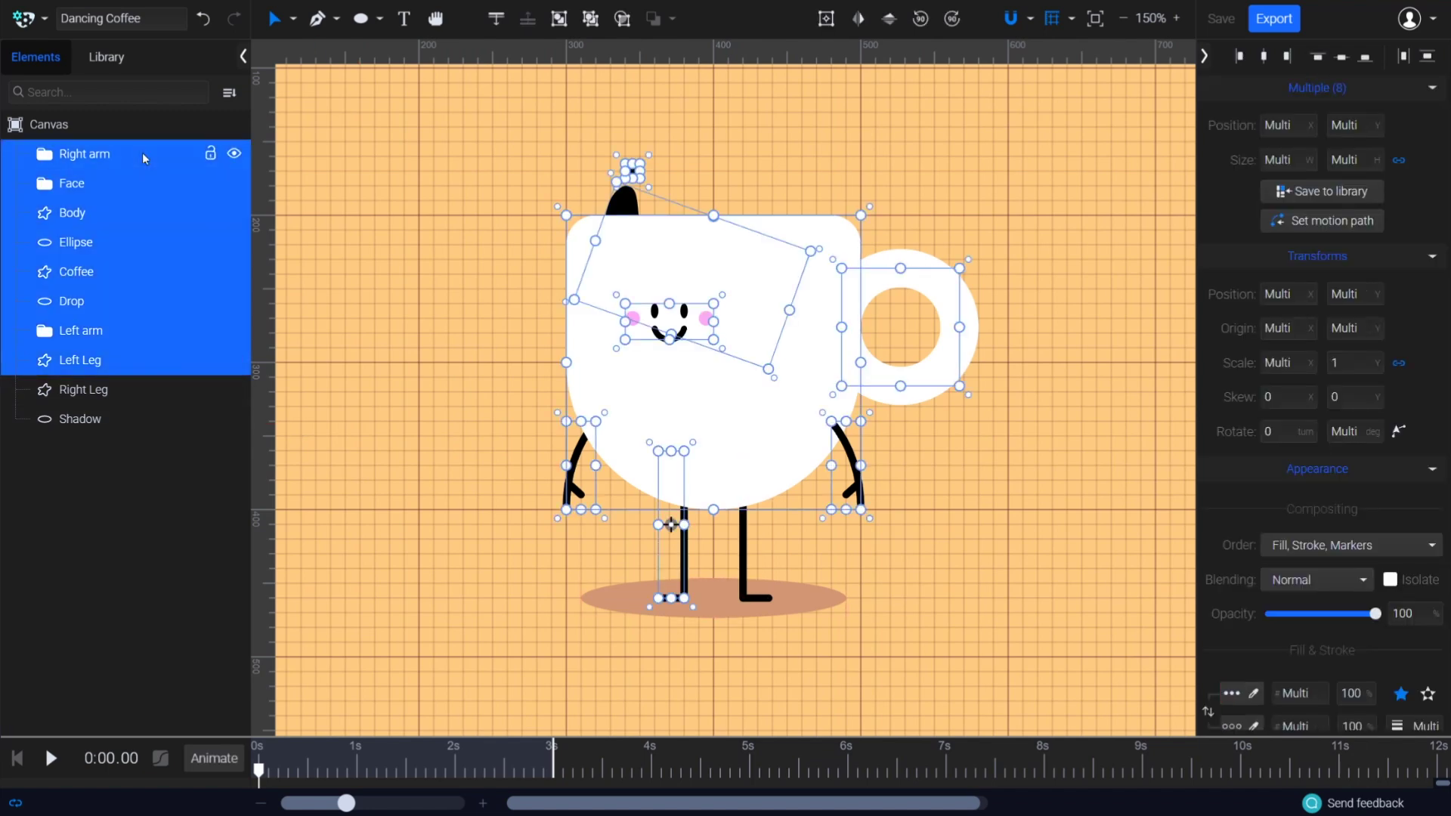
left_click(142, 153)
left_click(105, 271)
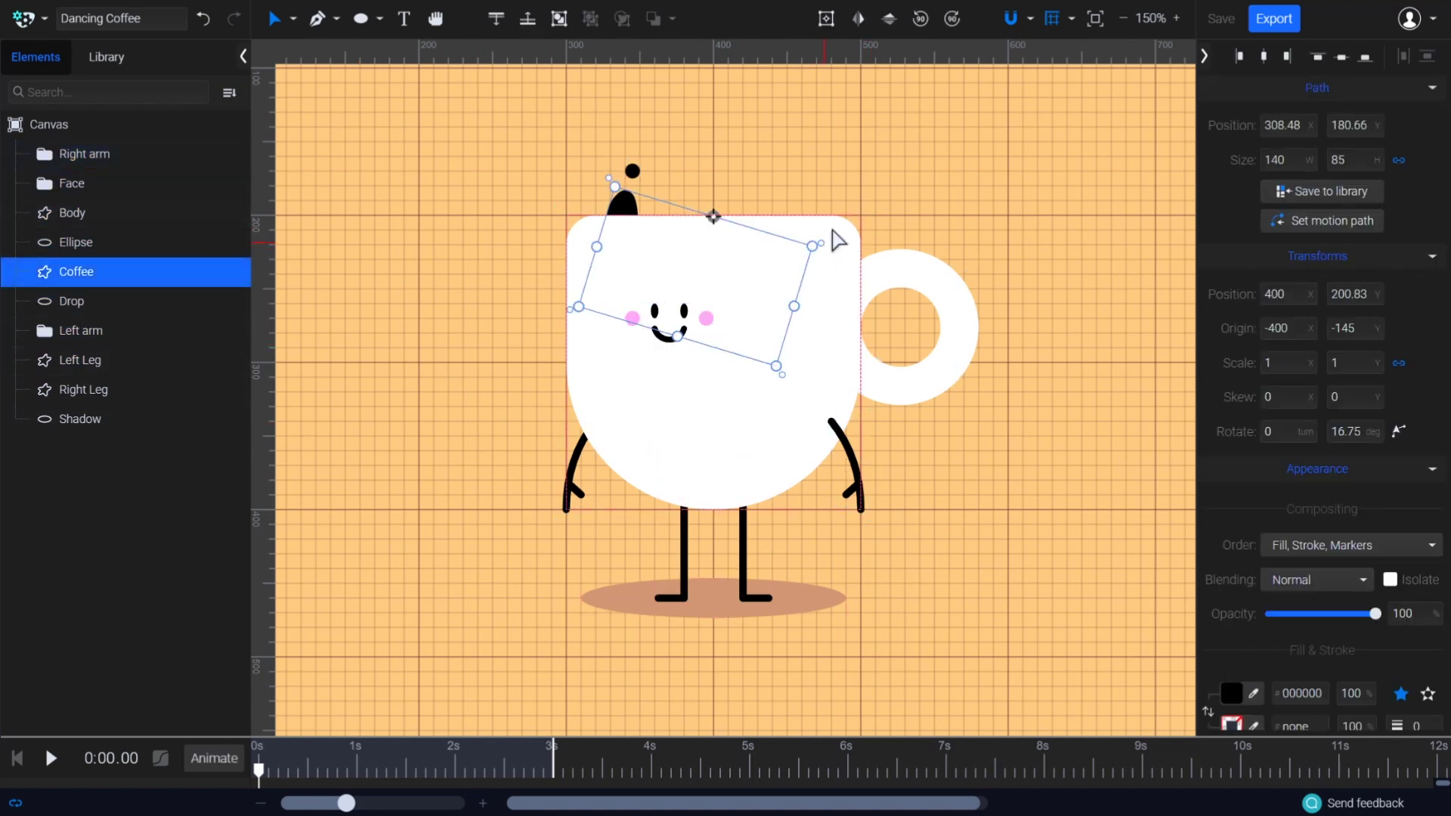
left_click_drag(832, 232, 832, 219)
left_click(1361, 433)
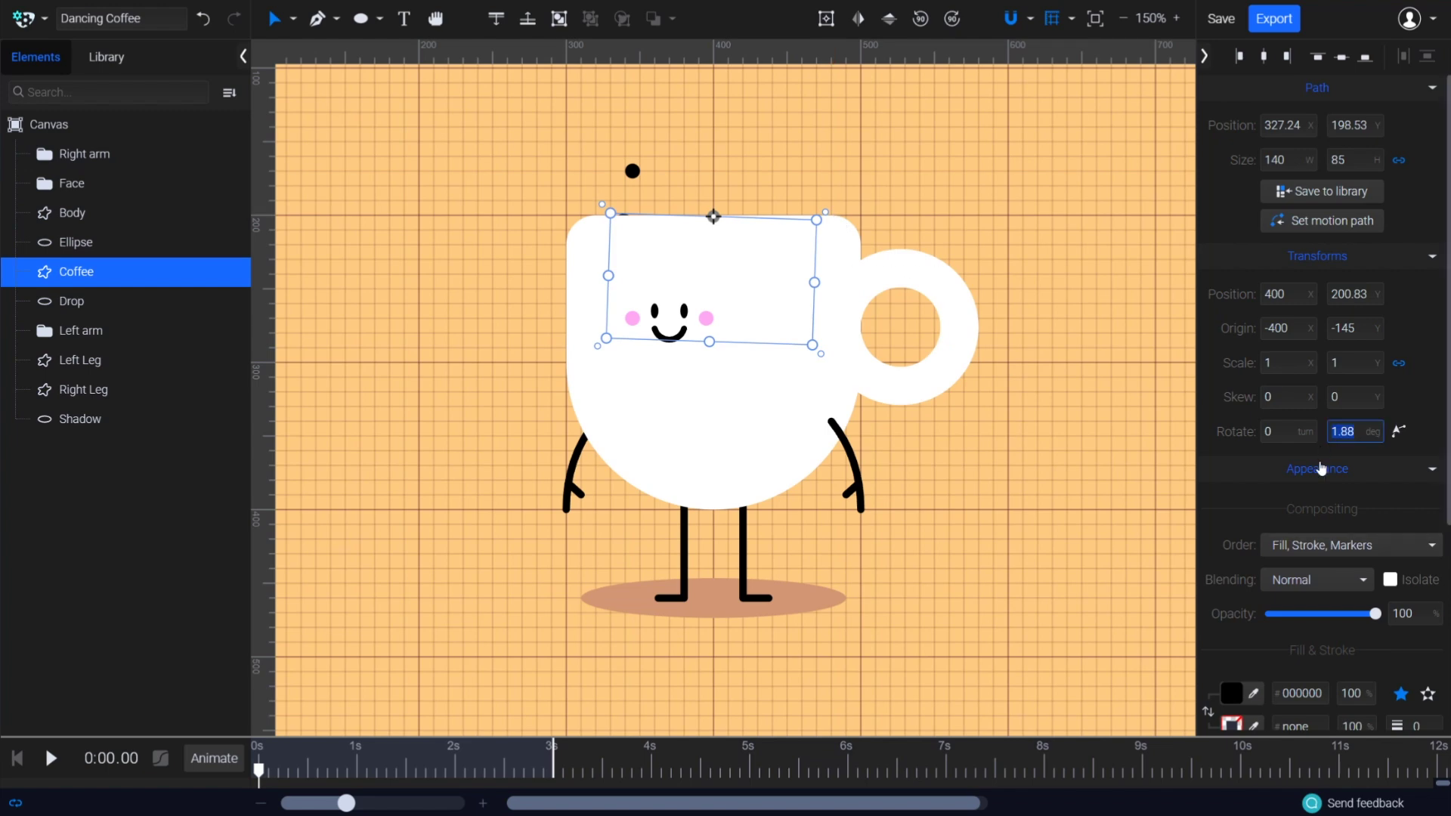
type("0")
key("Return")
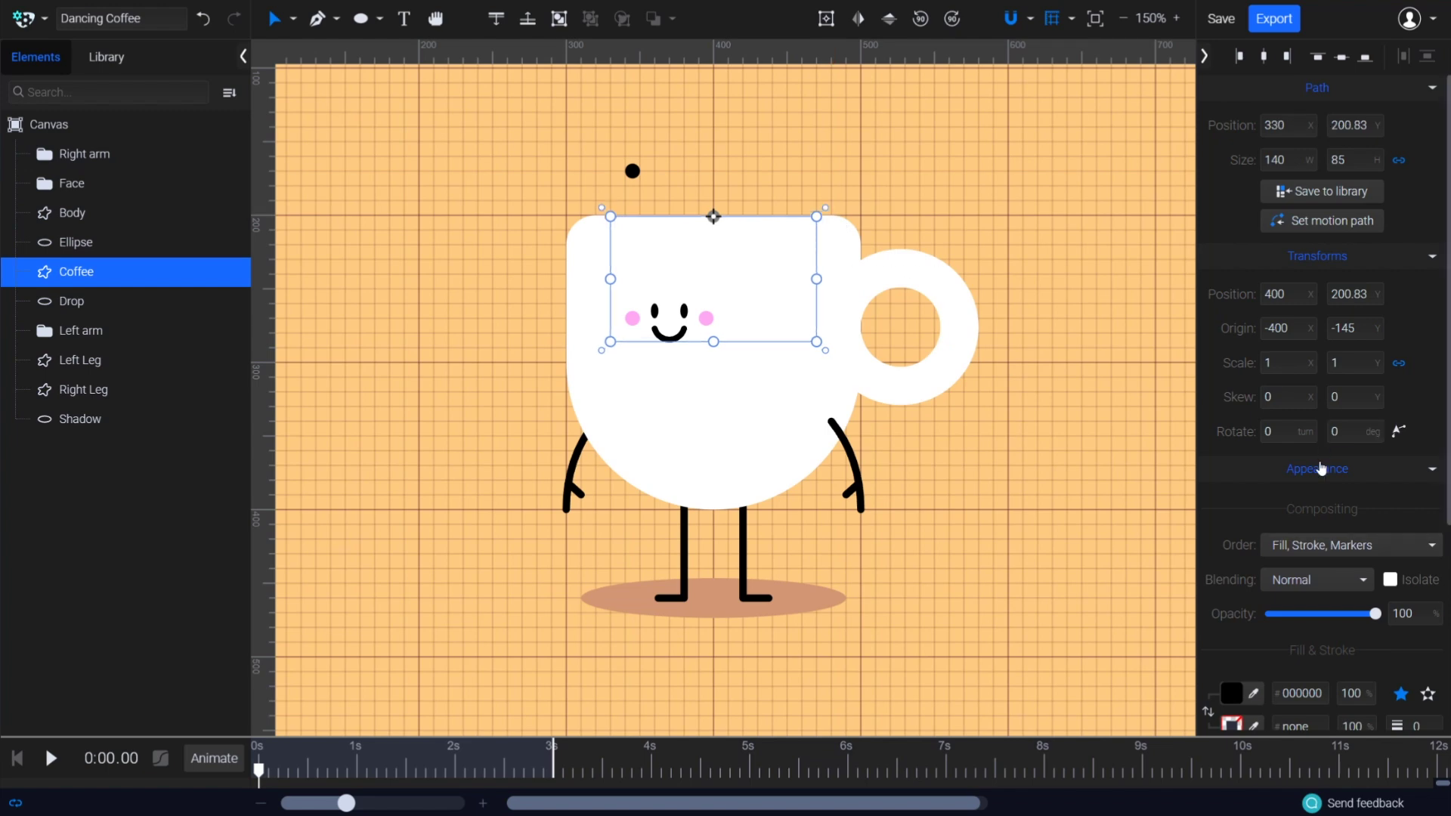
Group the seven upper-body layers and name the group Body
key("ctrl+z")
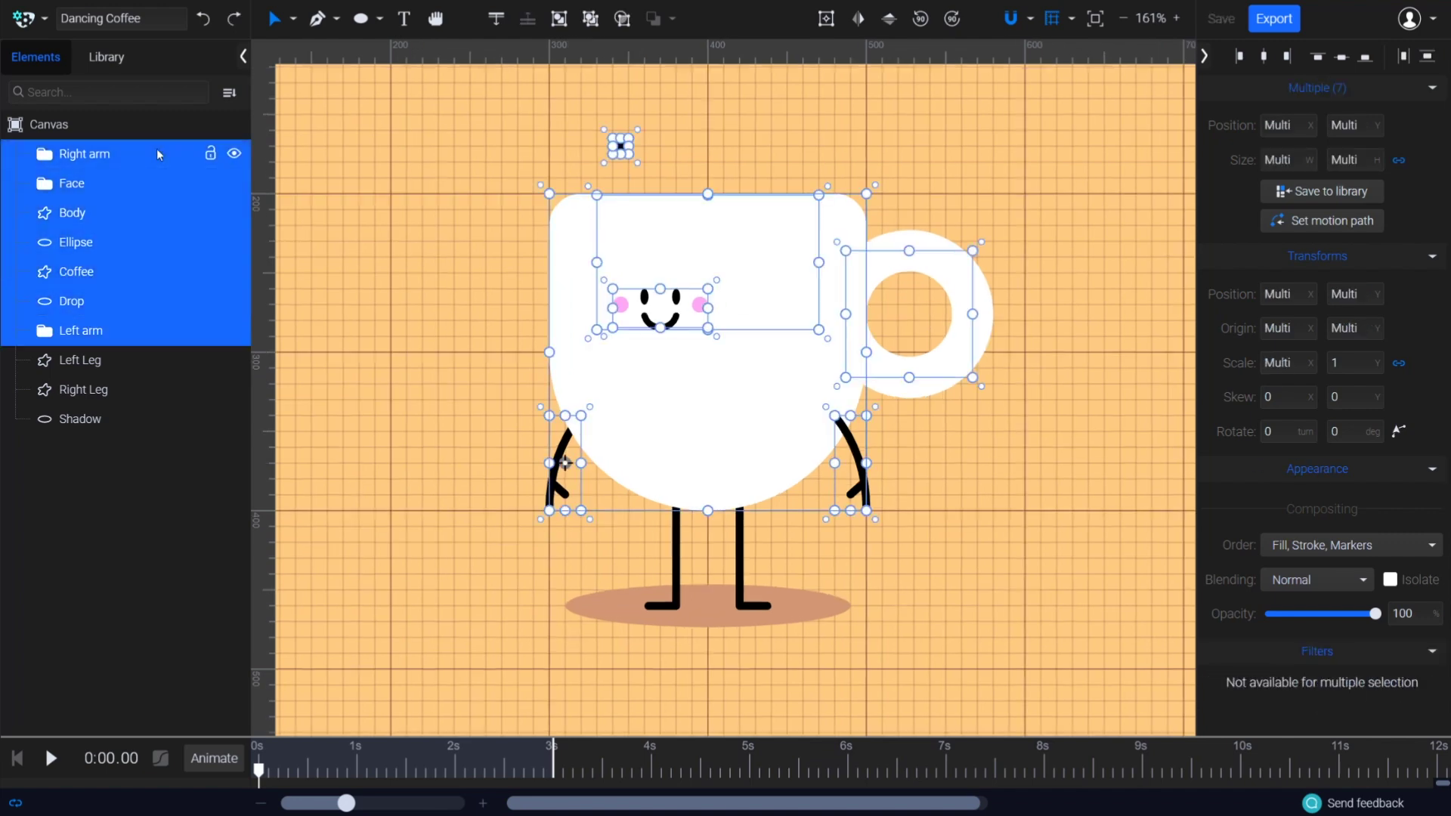
right_click(156, 148)
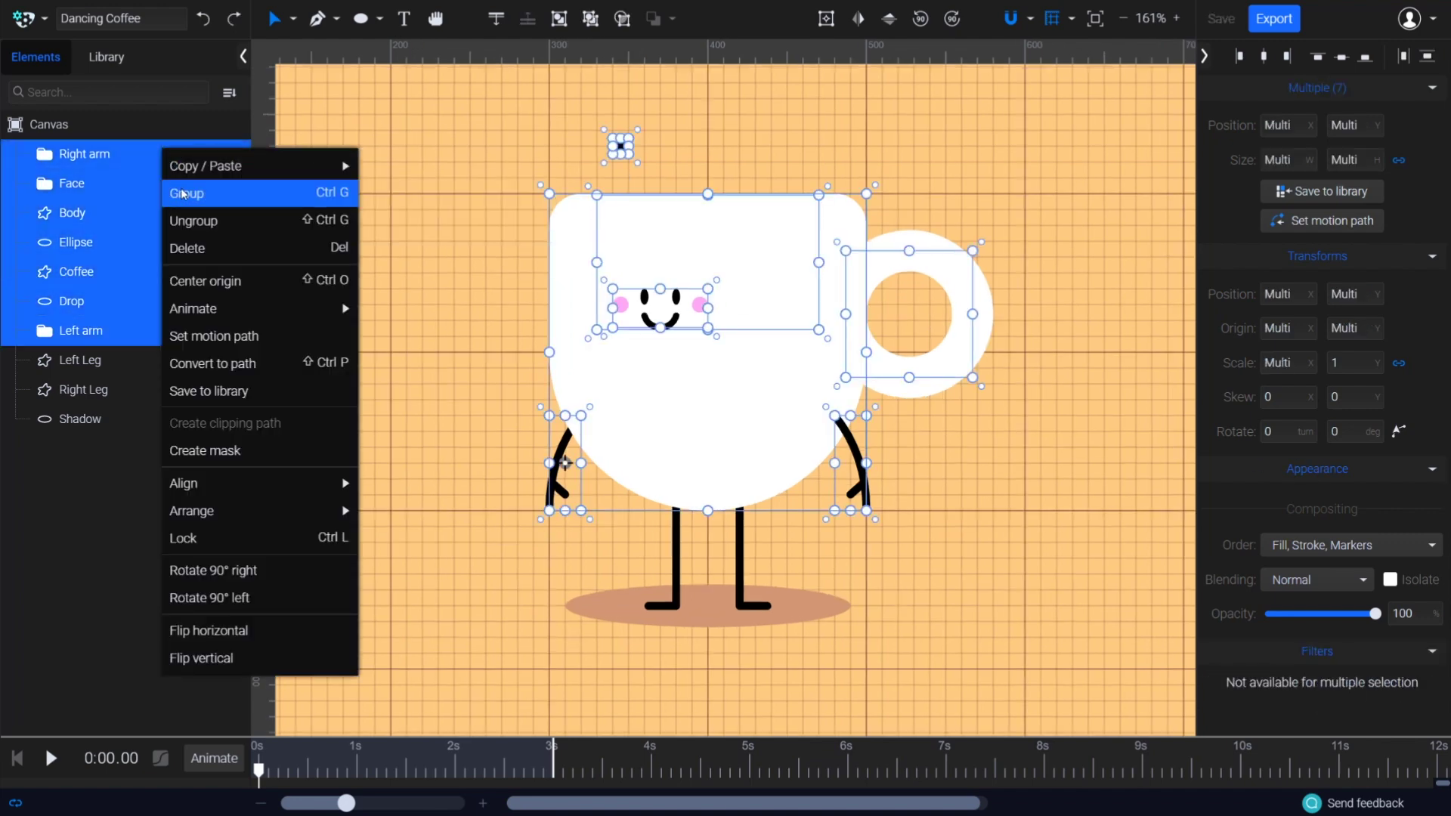
left_click(133, 195)
double_click(88, 157)
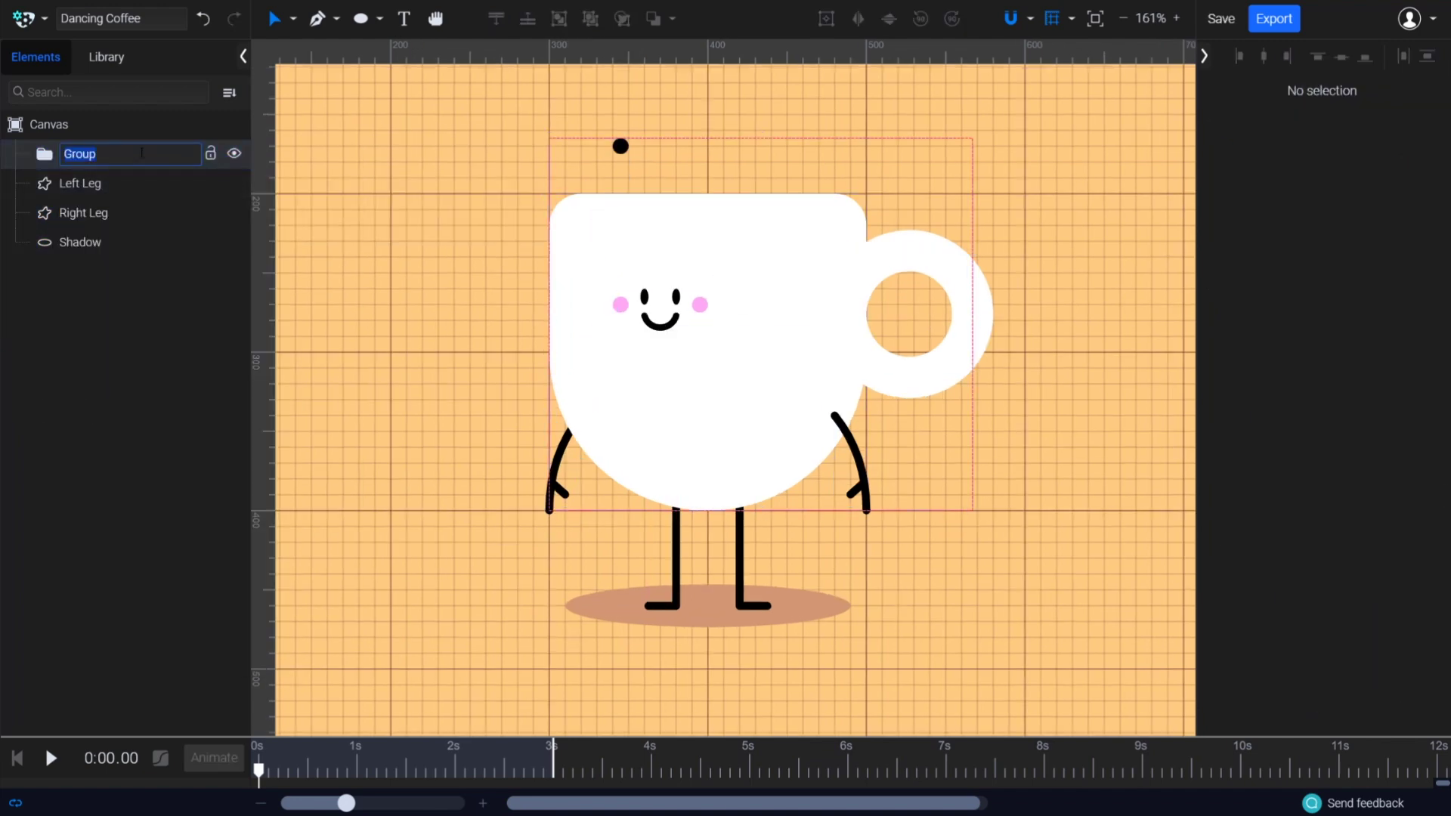
type("Body")
key("Return")
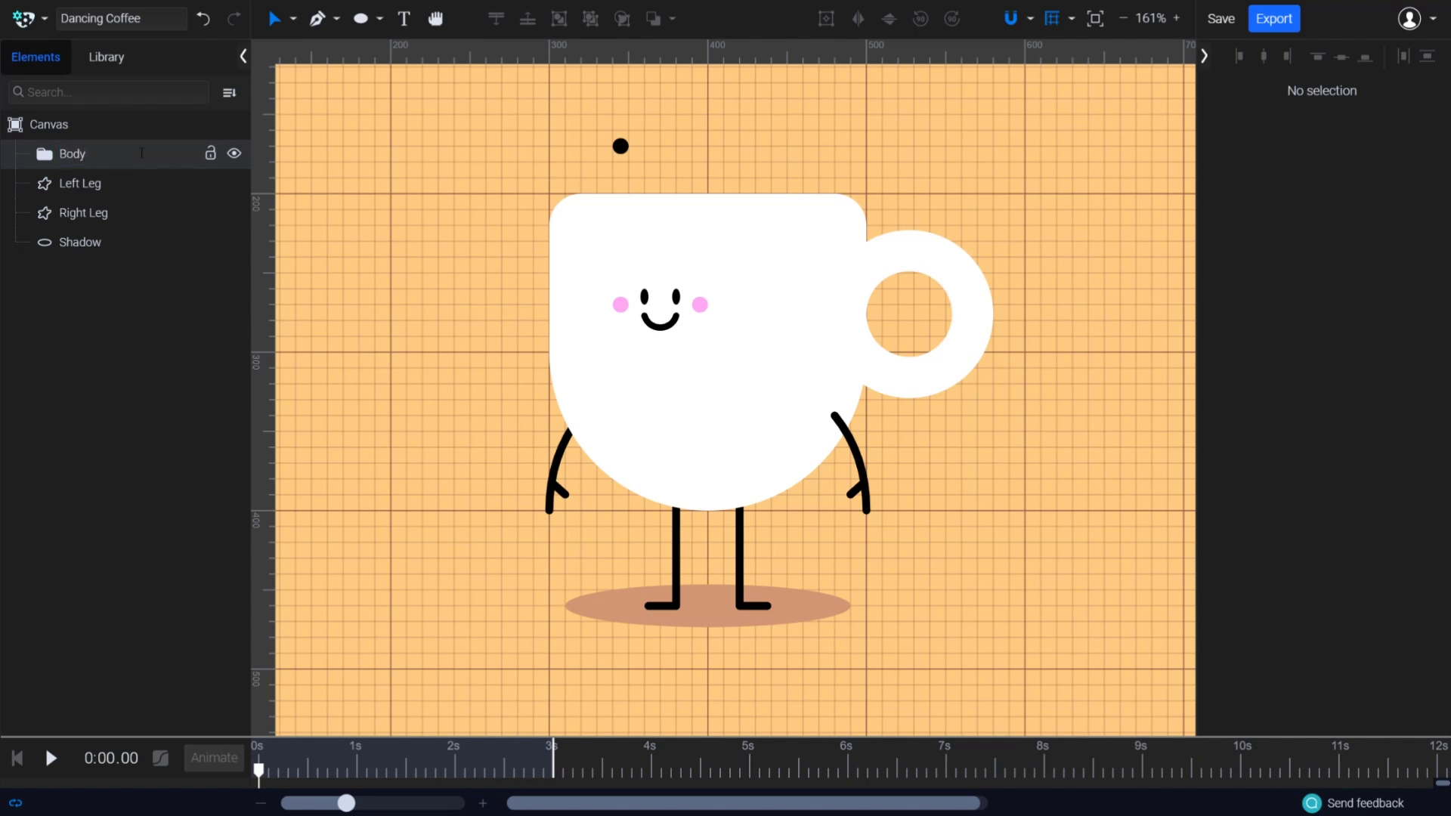
Move the Body group's origin to the cup's top edge at 400, 200
left_click(142, 153)
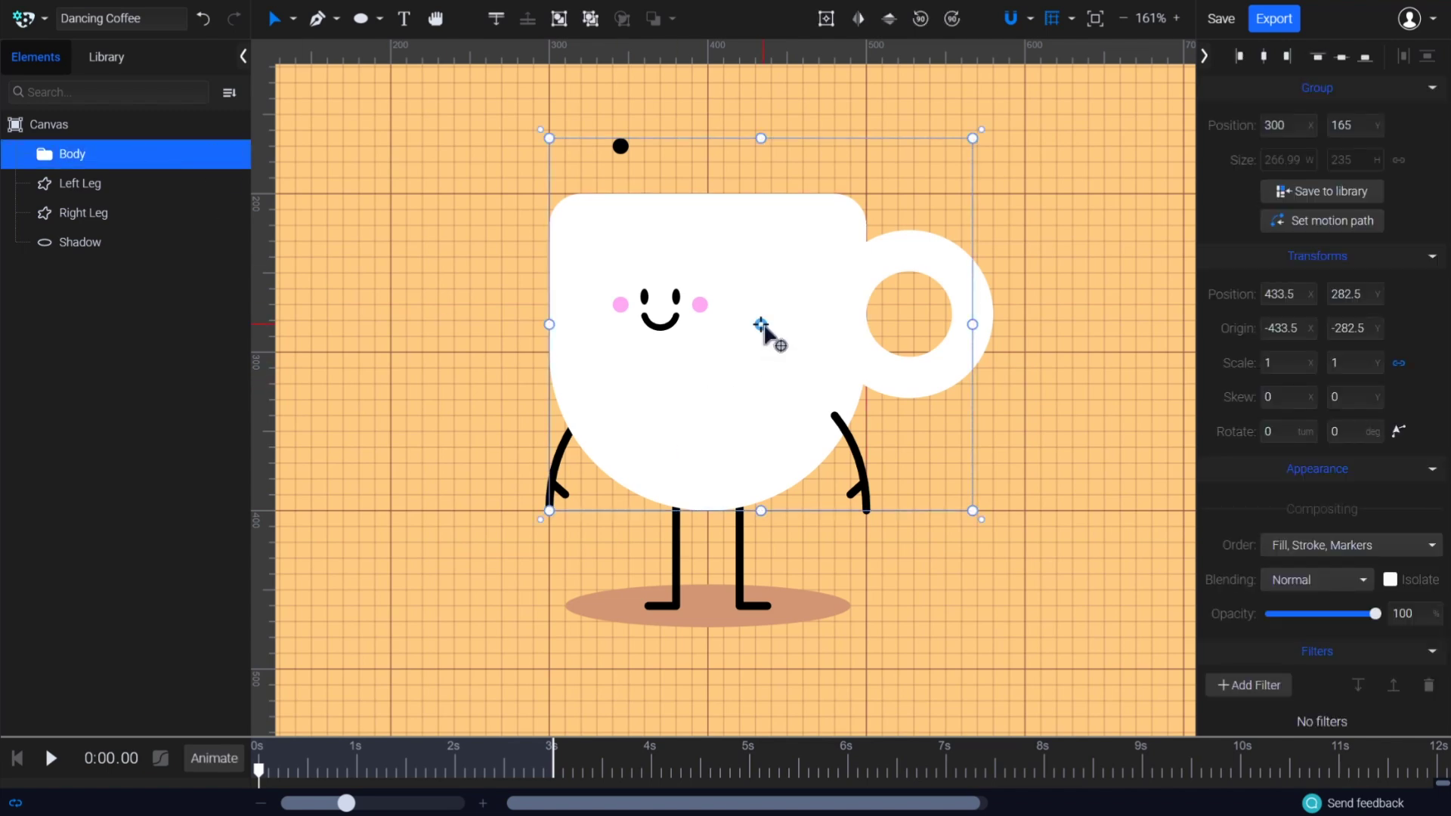
mouse_move(760, 324)
left_mouse_down()
mouse_move(707, 195)
mouse_move(726, 265)
left_mouse_up()
scroll(707, 197, "up", 5)
scroll(704, 170, "down", 6)
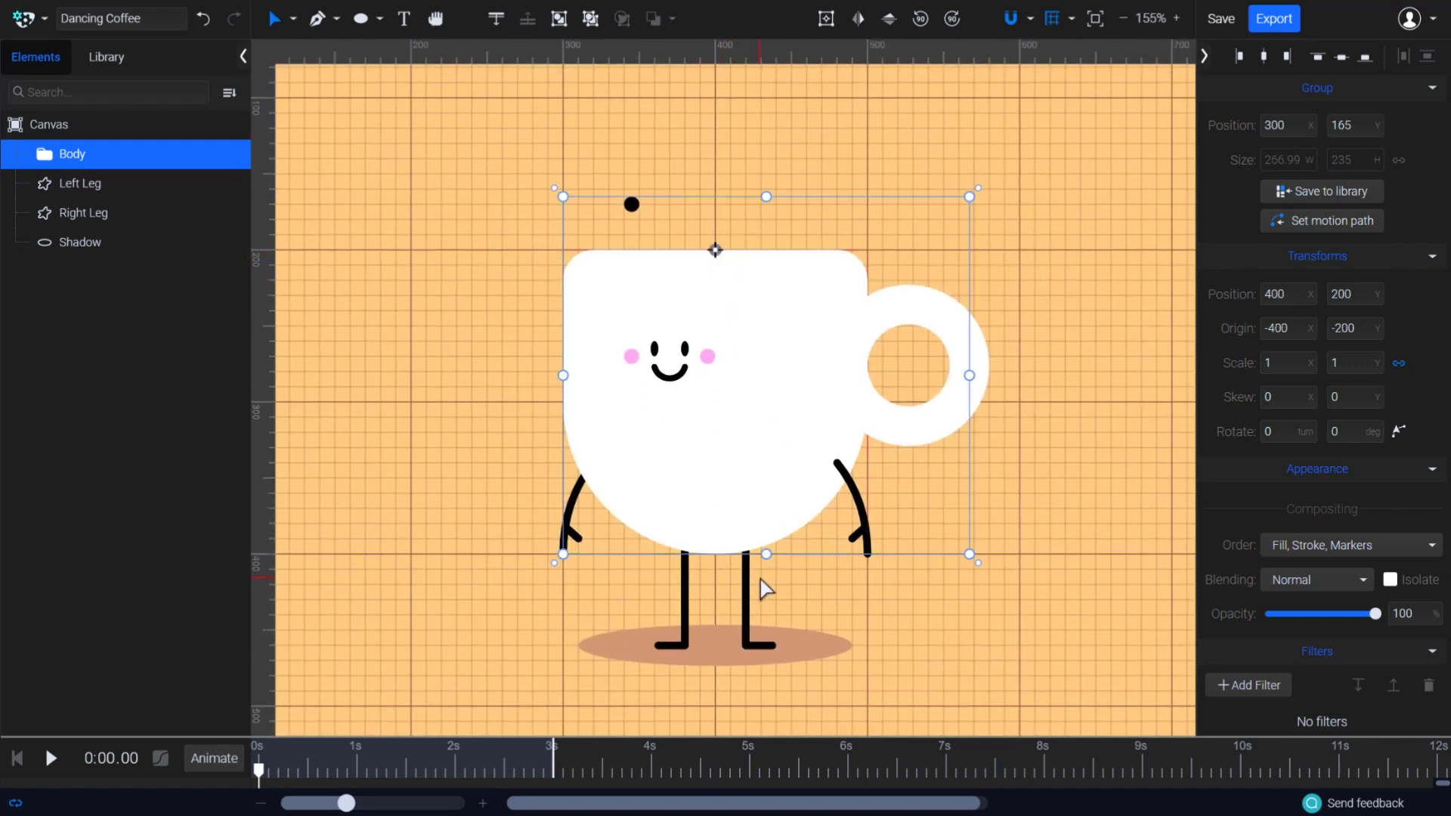
Group Left Leg and Right Leg into a group named Legs
left_click(119, 184)
left_click(124, 213, "shift")
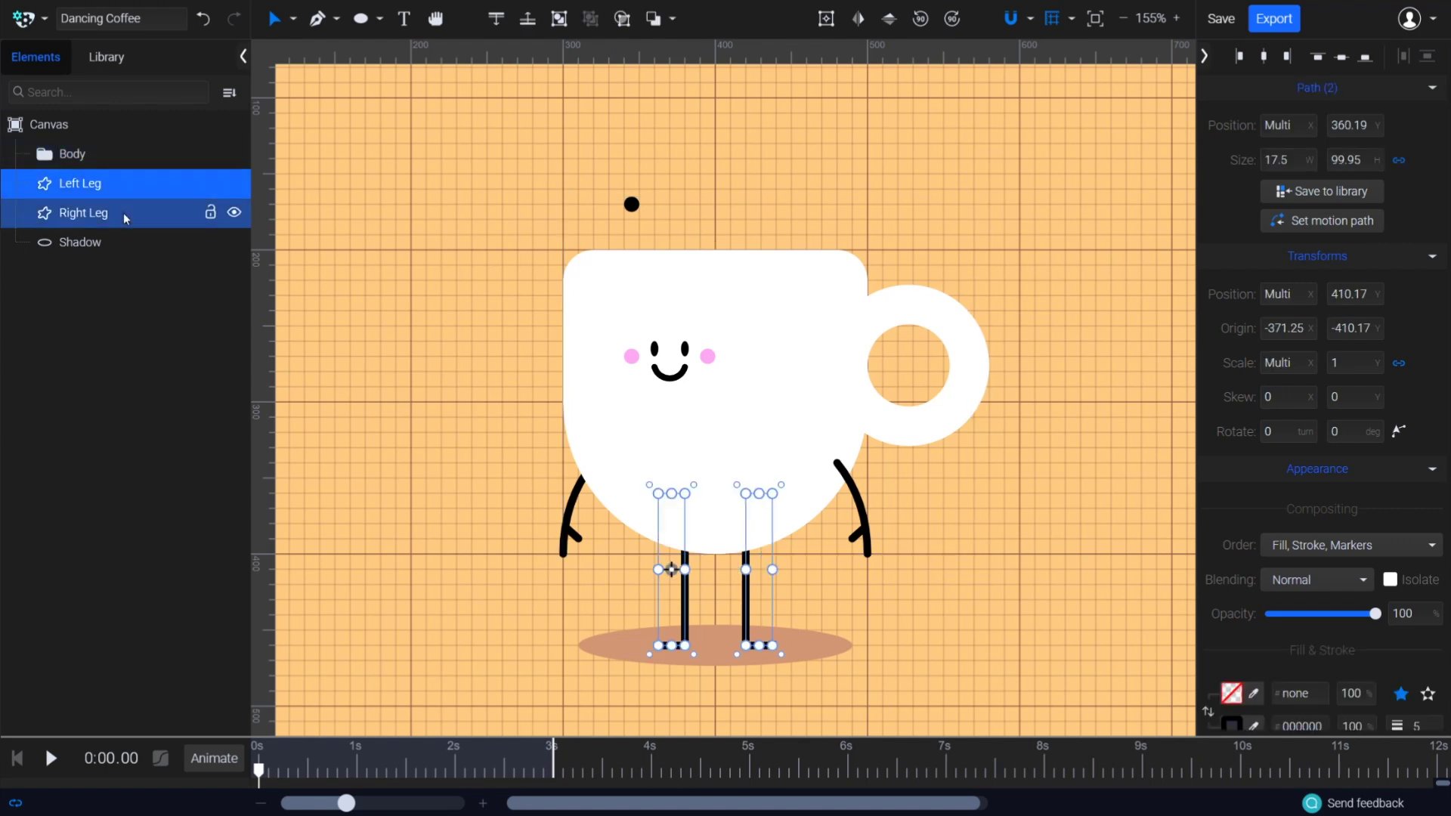
right_click(123, 212)
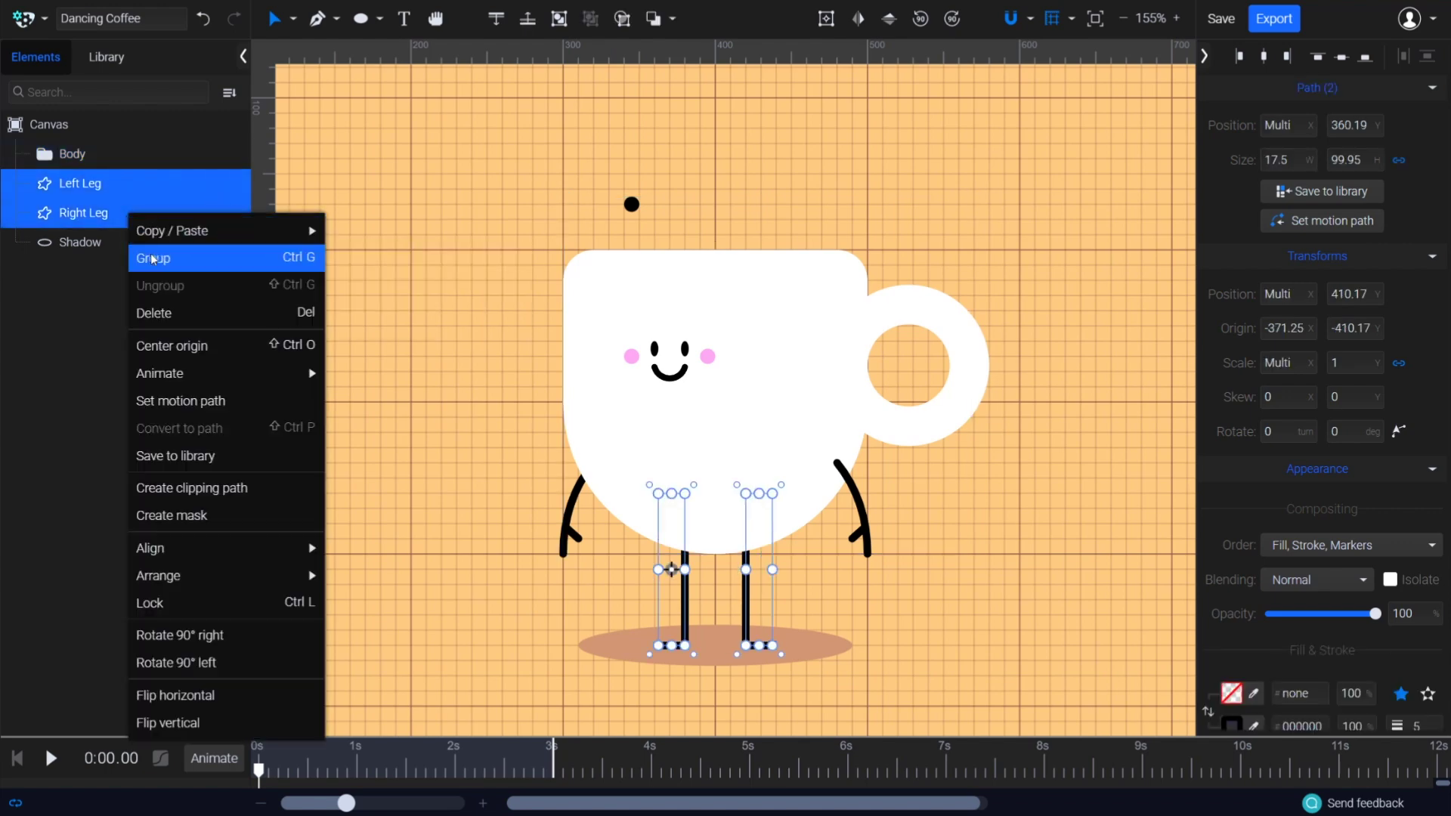
left_click(140, 256)
double_click(119, 184)
type("Legs")
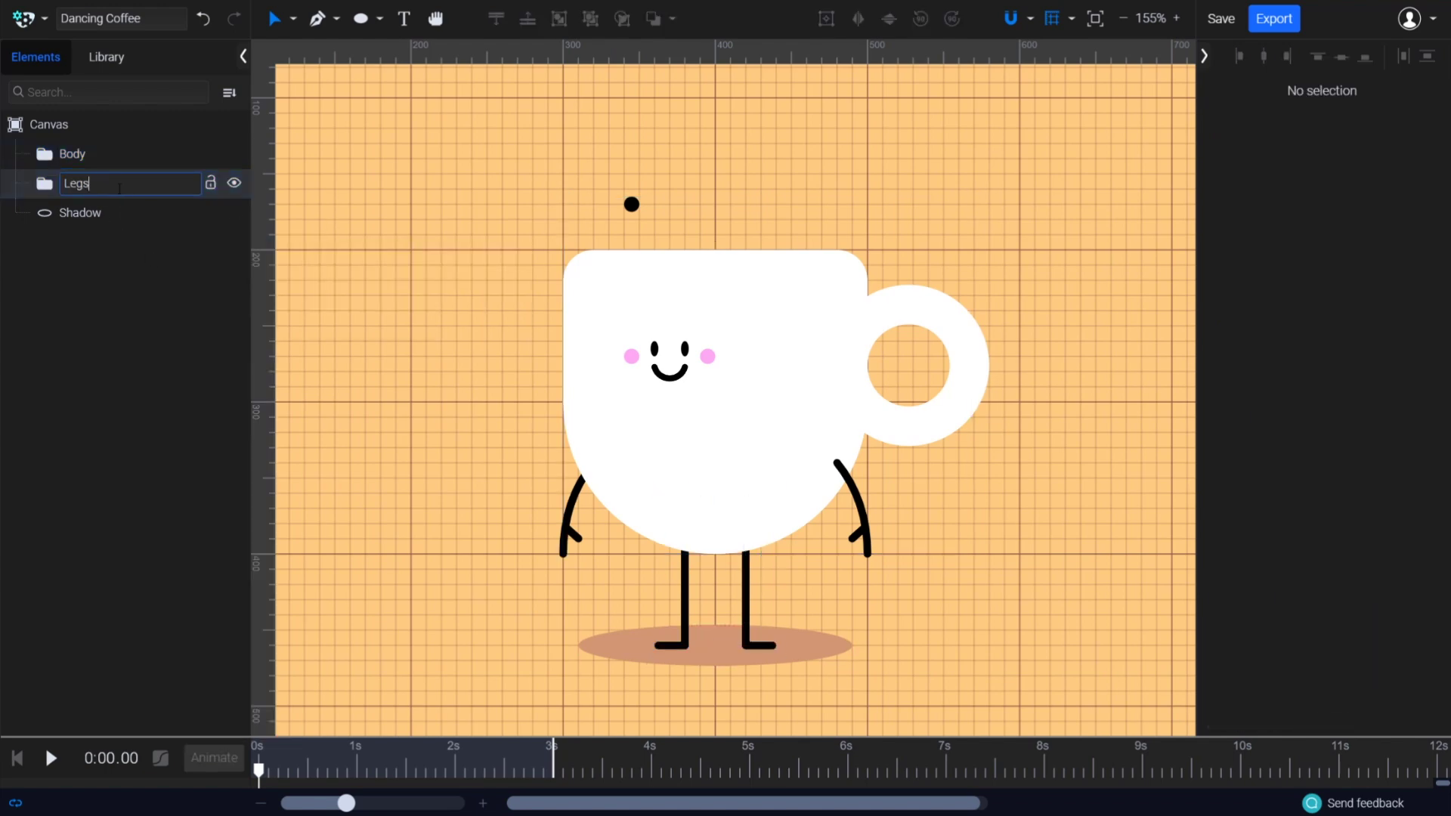
key("Return")
Move the Legs origin down to the feet at 400, 460 and reframe the character
left_click(119, 186)
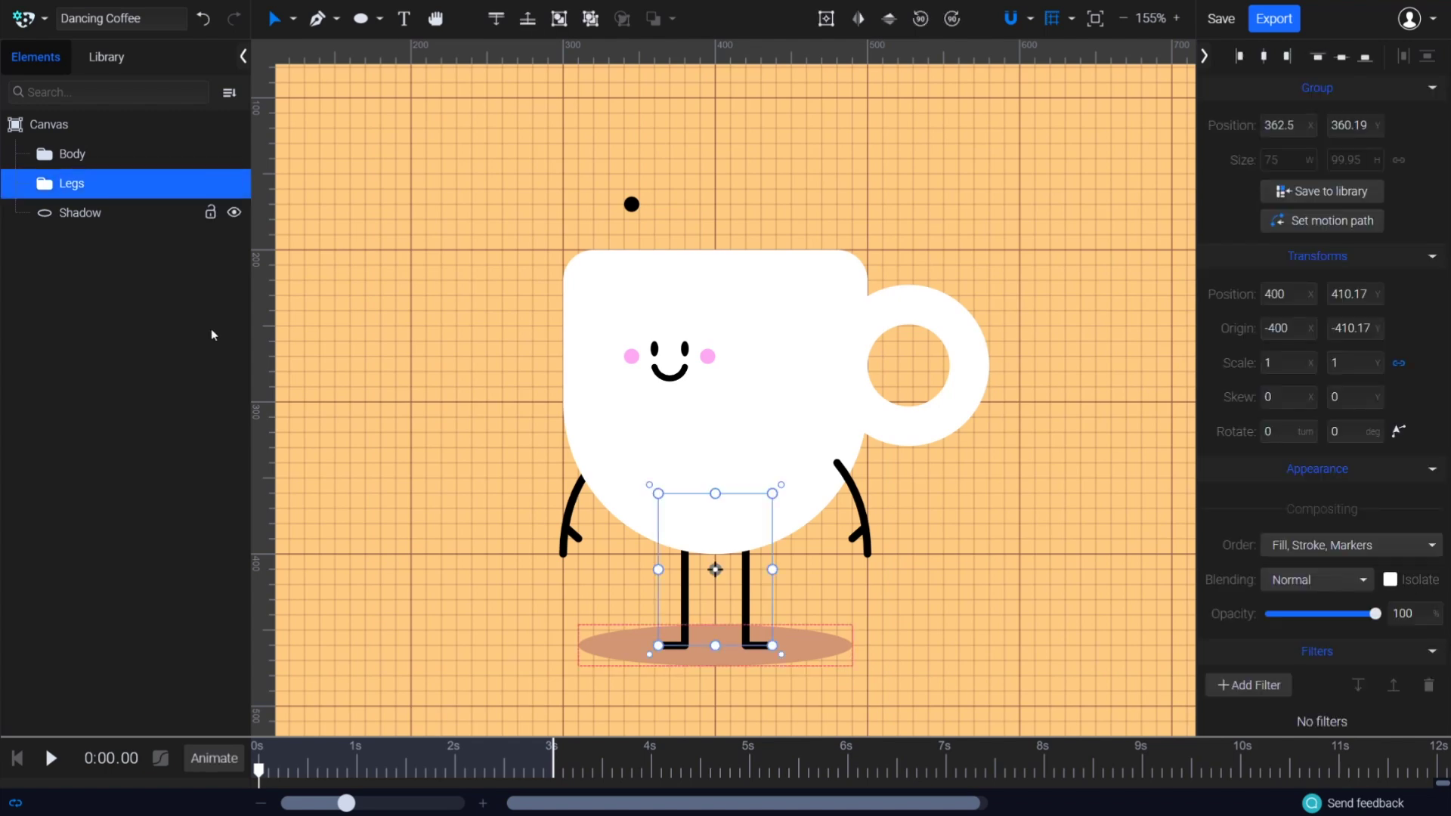
scroll(718, 604, "up", 6)
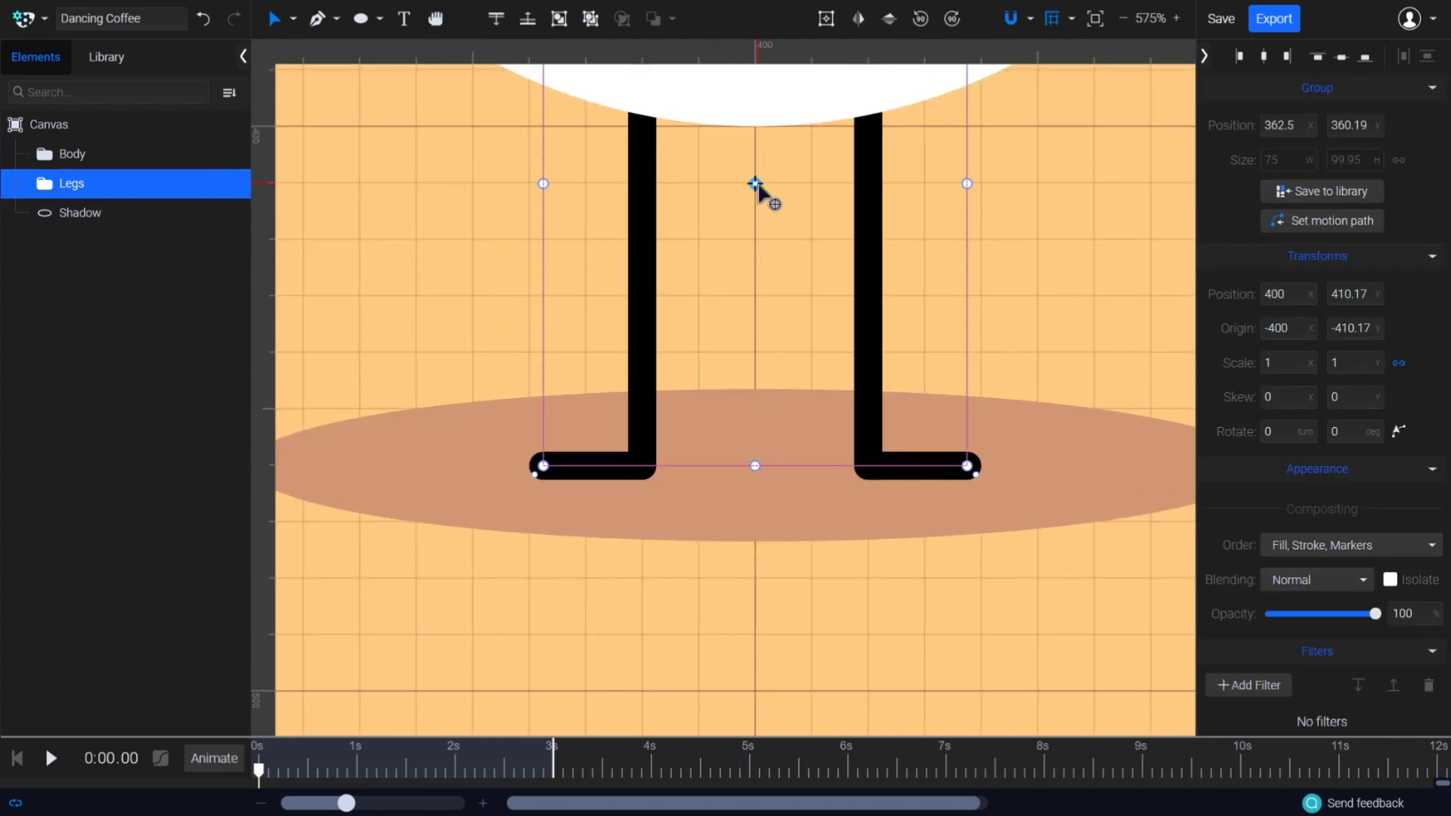
left_click_drag(755, 183, 755, 466)
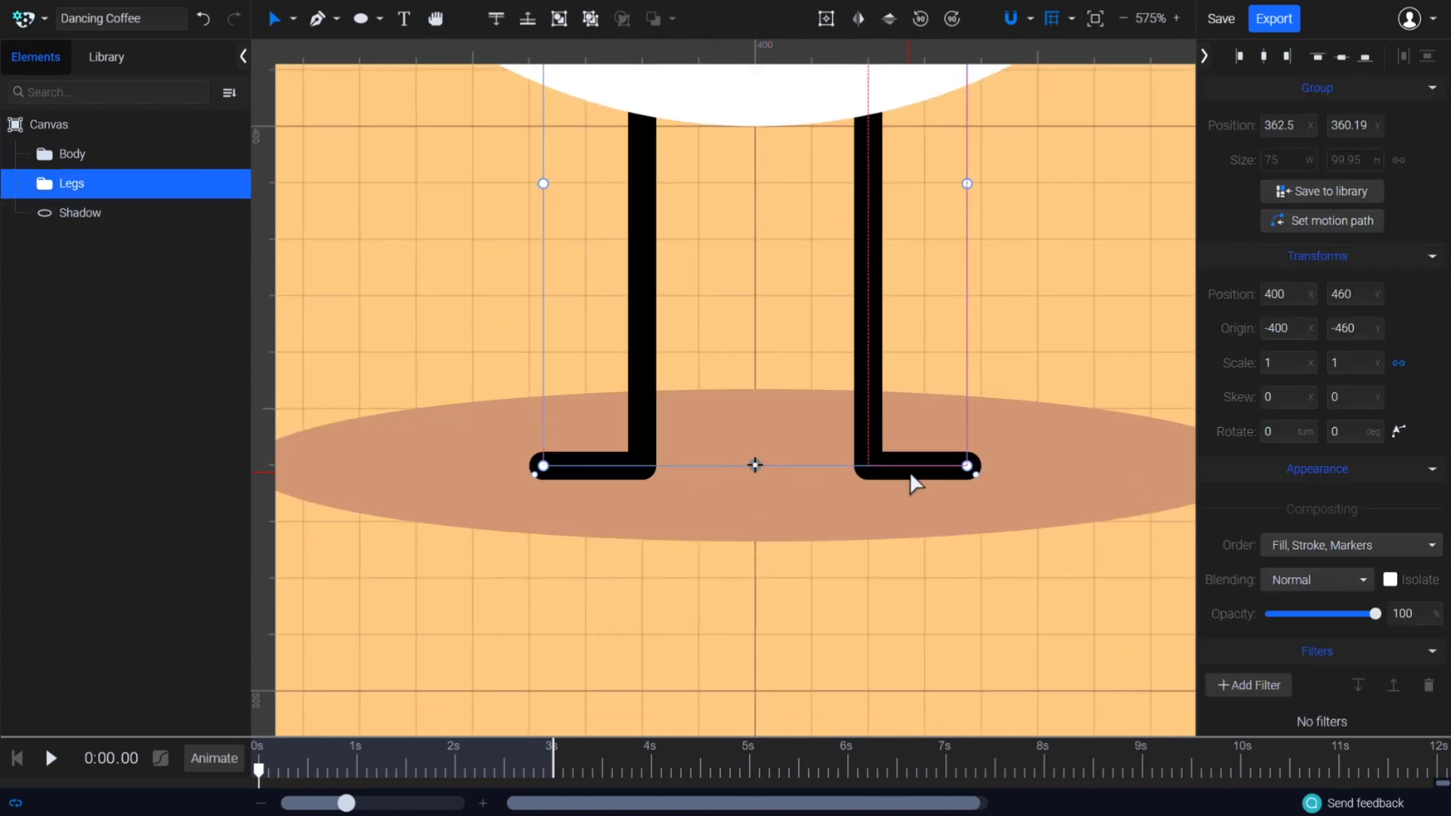
scroll(1081, 329, "down", 6)
left_click_drag(1069, 298, 797, 476)
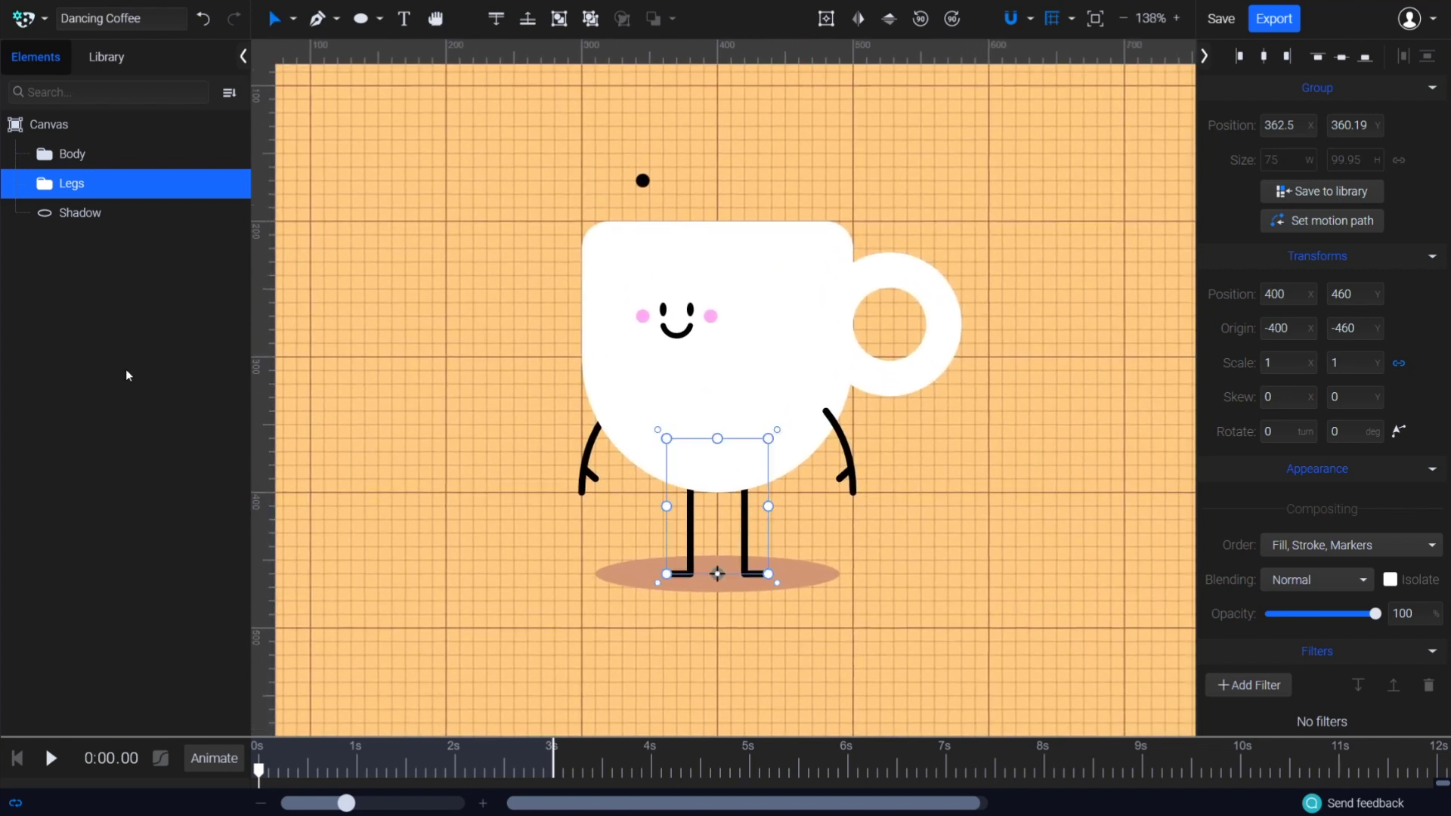
left_click(150, 155)
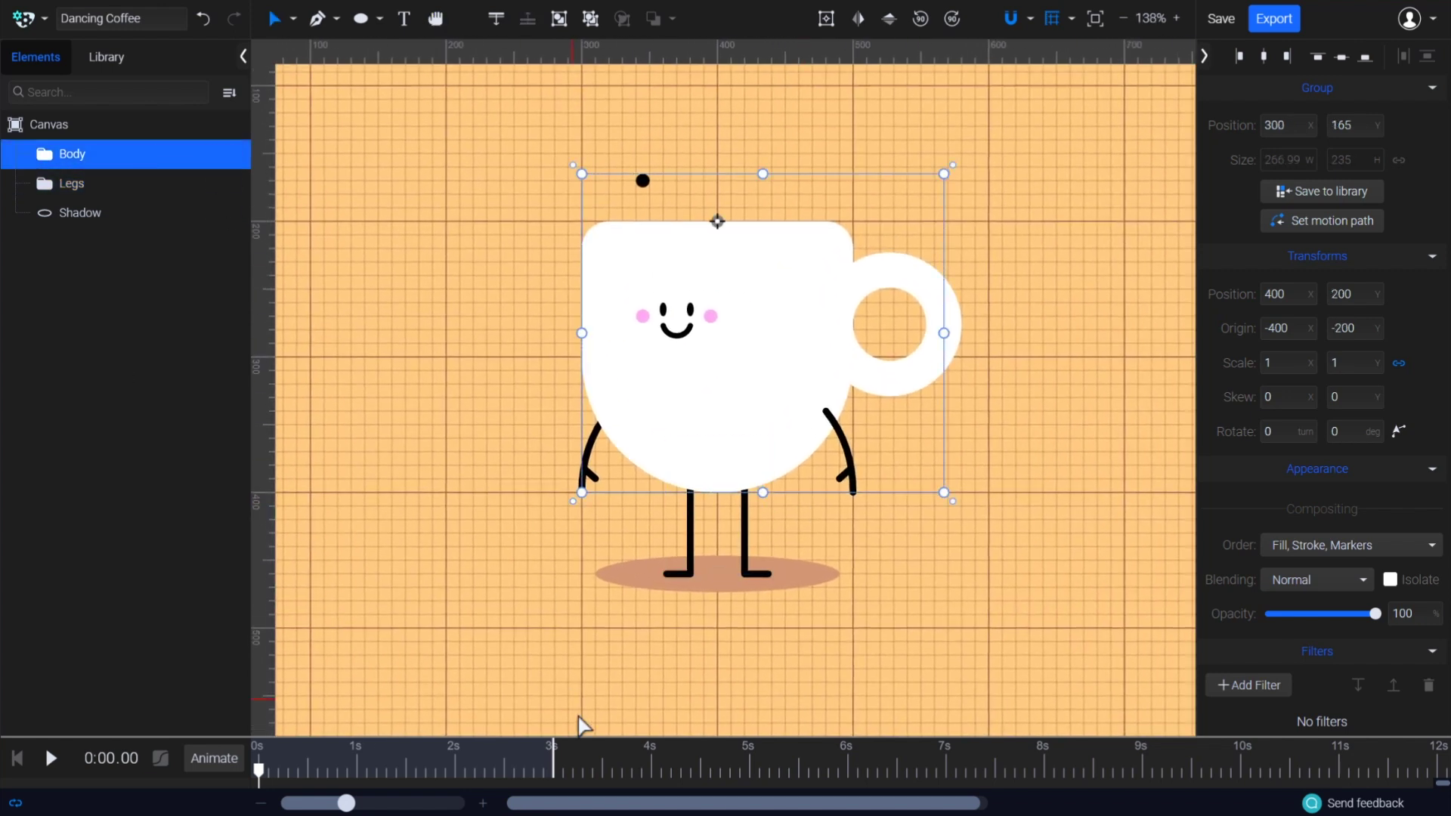
Enlarge the timeline and add a Rotate track to Body with a keyframe at 0 s
left_click_drag(592, 733, 592, 597)
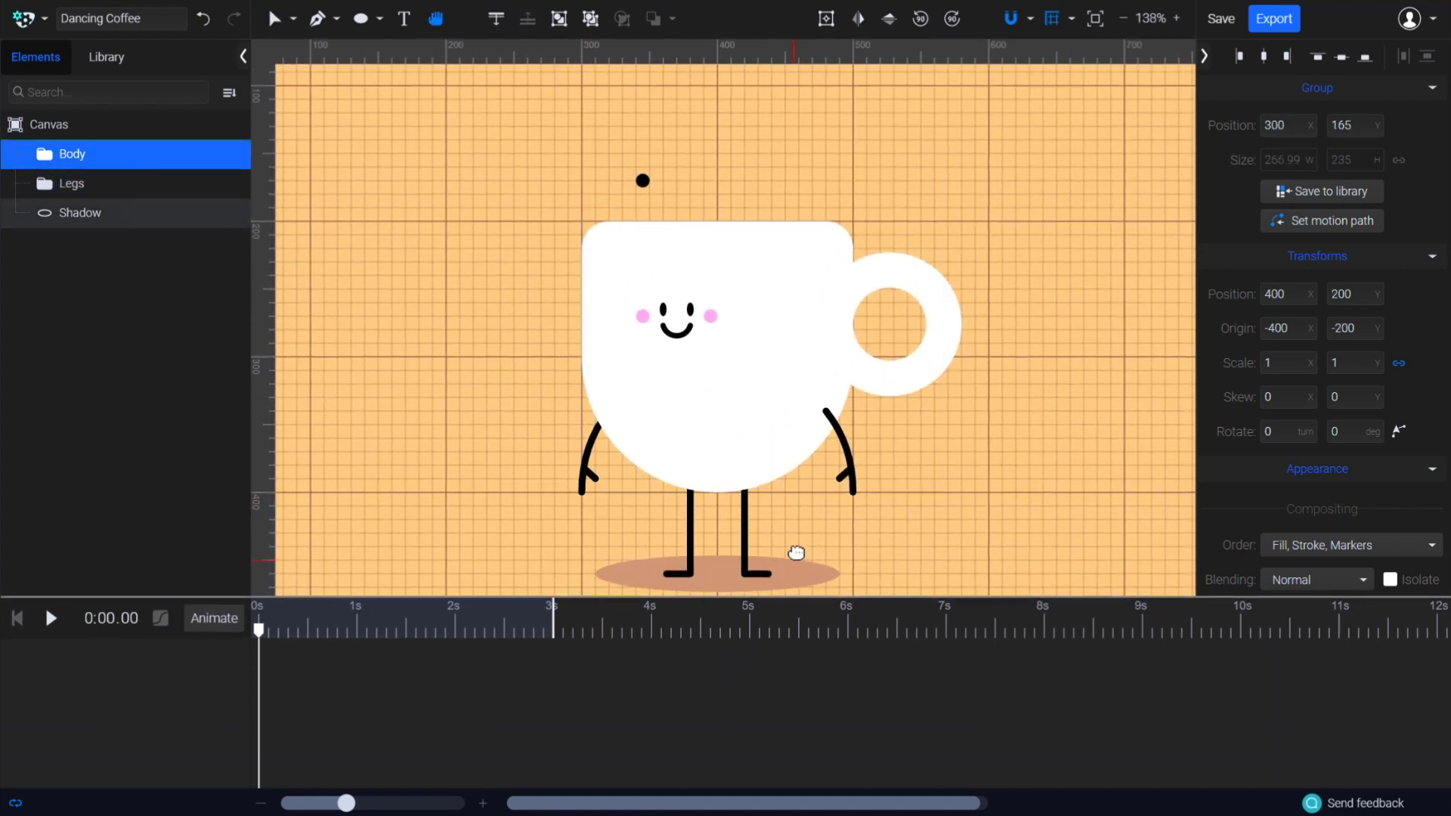
left_click_drag(793, 551, 774, 505)
key("v")
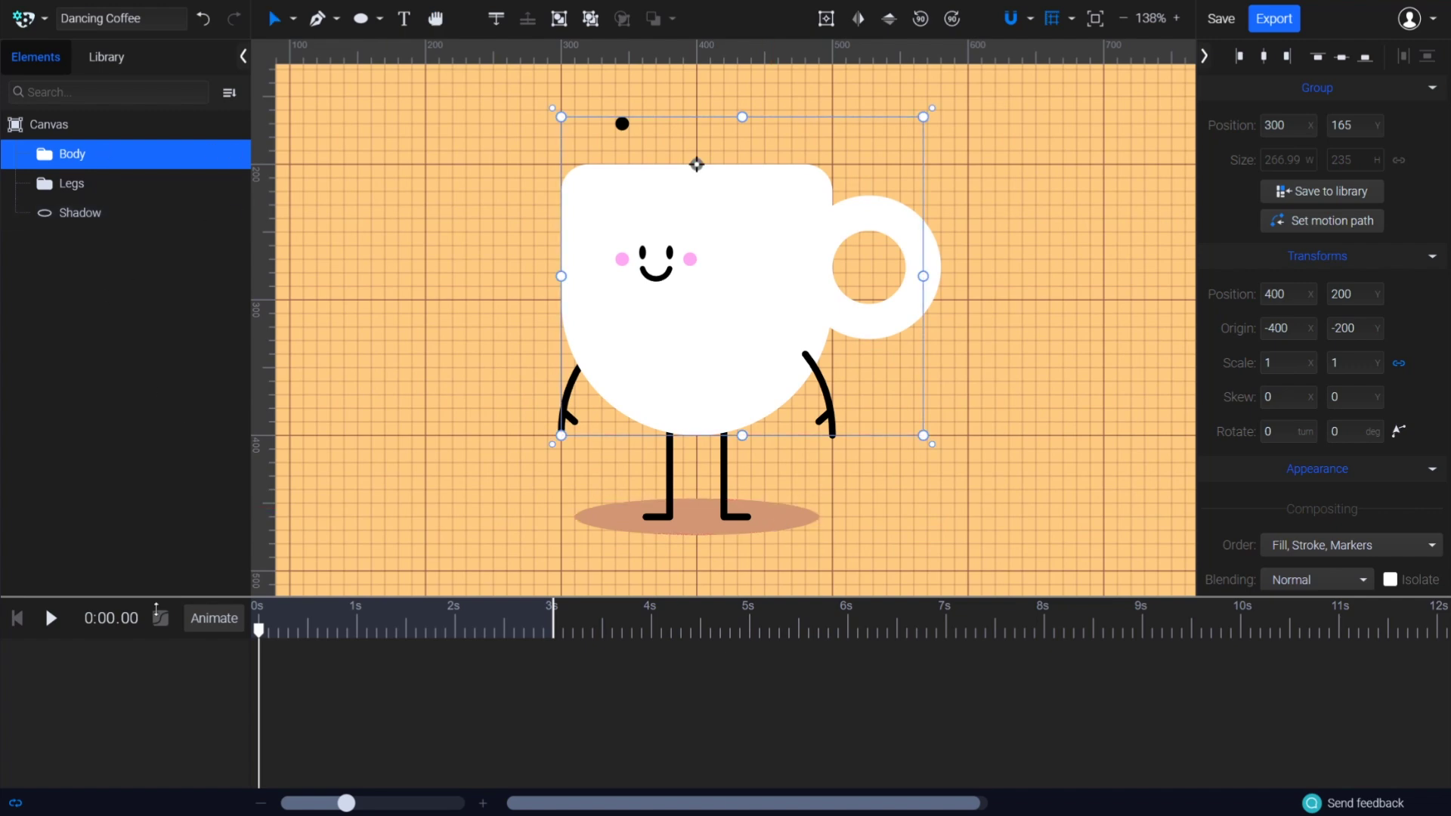
left_click(212, 622)
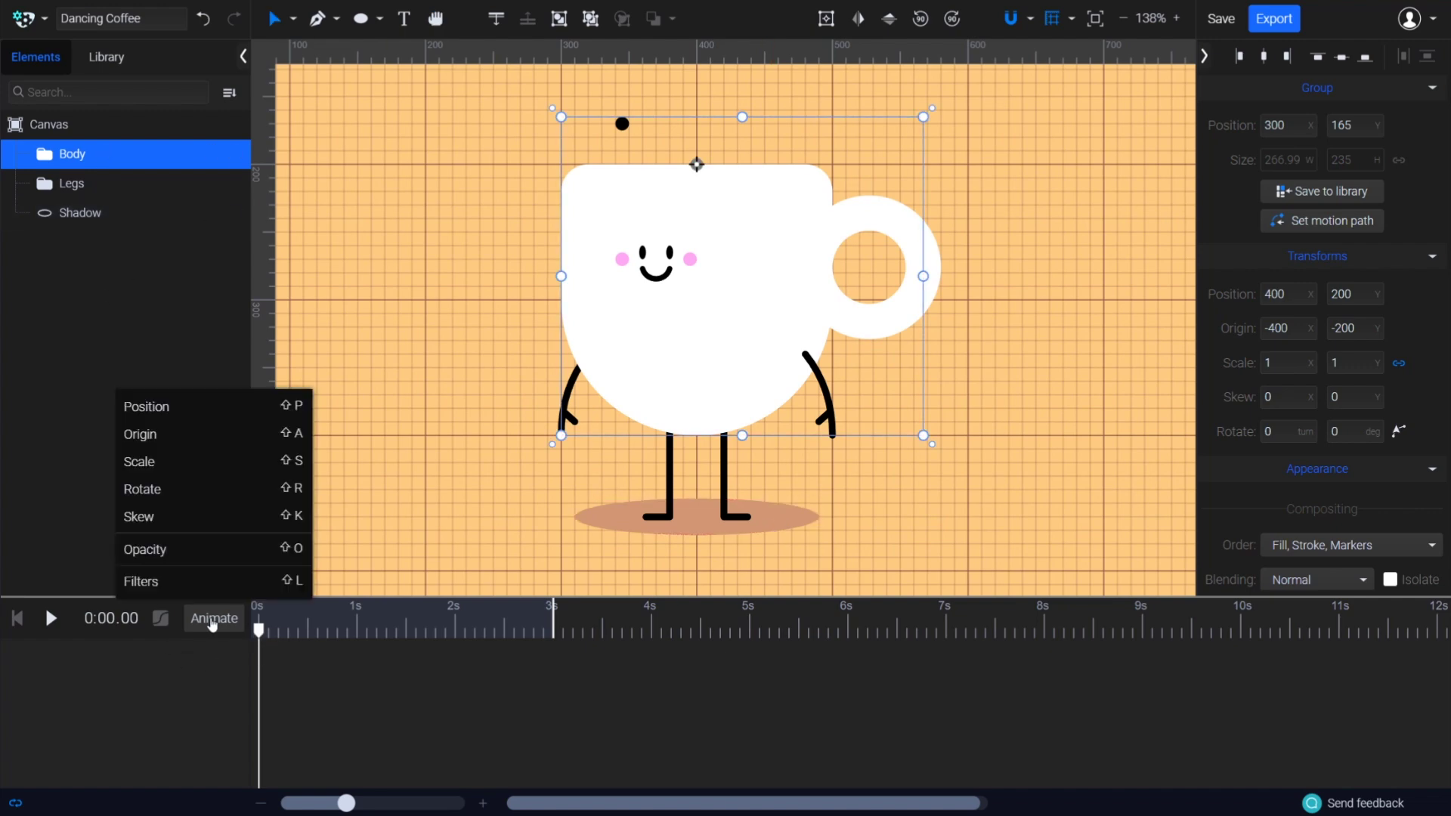
left_click(195, 500)
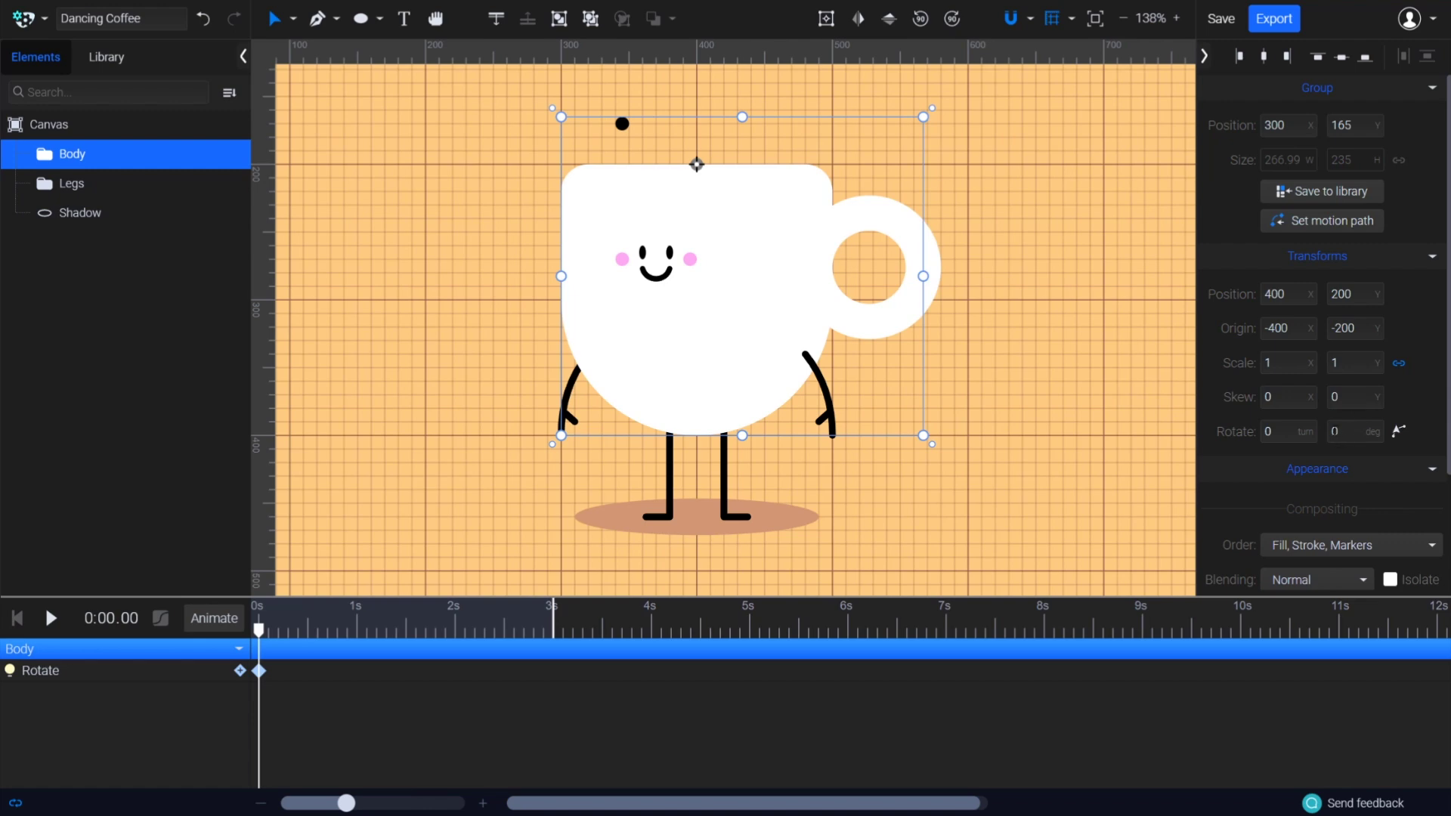
Keyframe Body's rotation at 10° at 0 s and −10° at 0.6 s
left_click(1334, 432)
type("1")
key("Return")
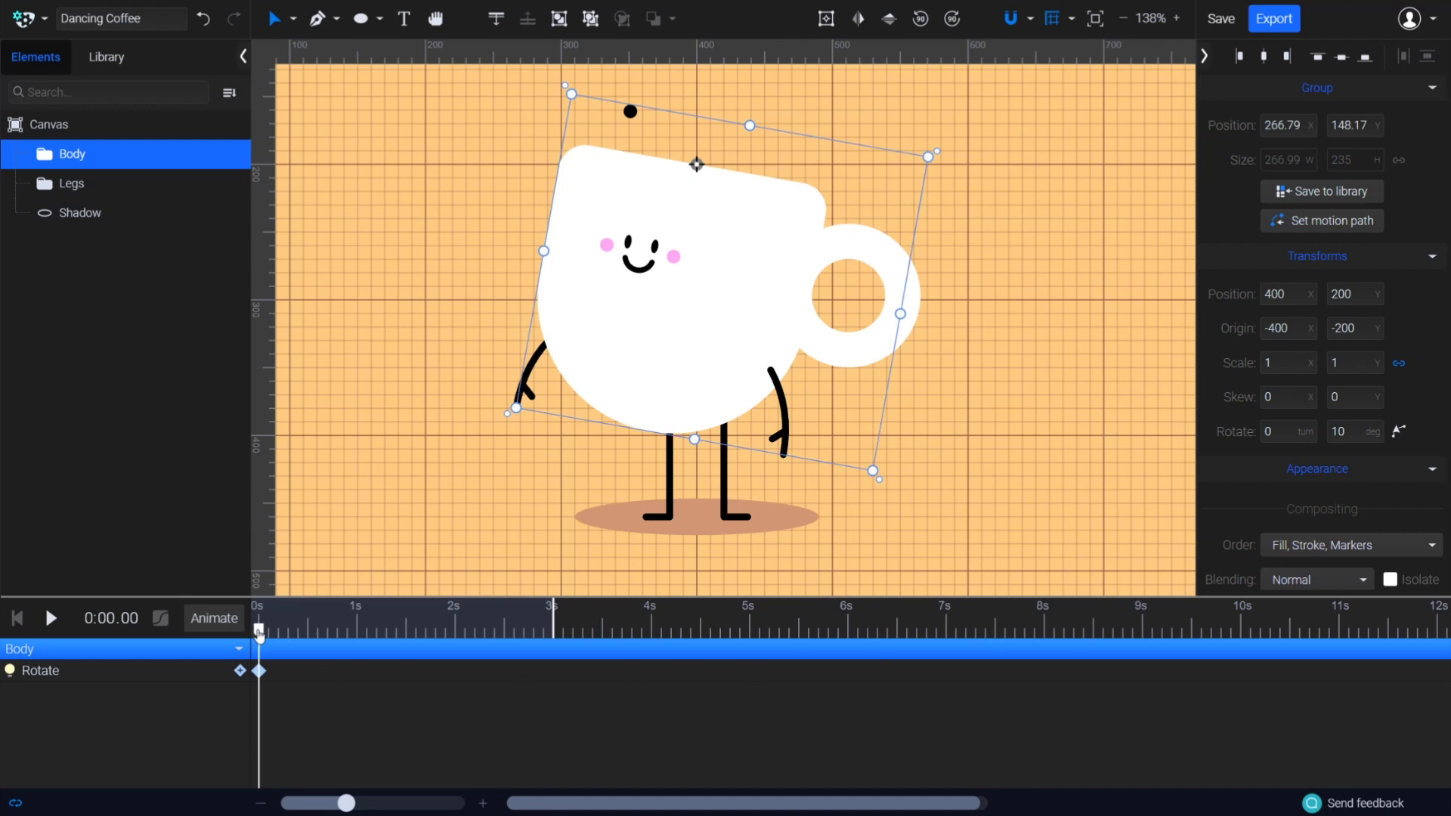
left_click_drag(260, 632, 320, 641)
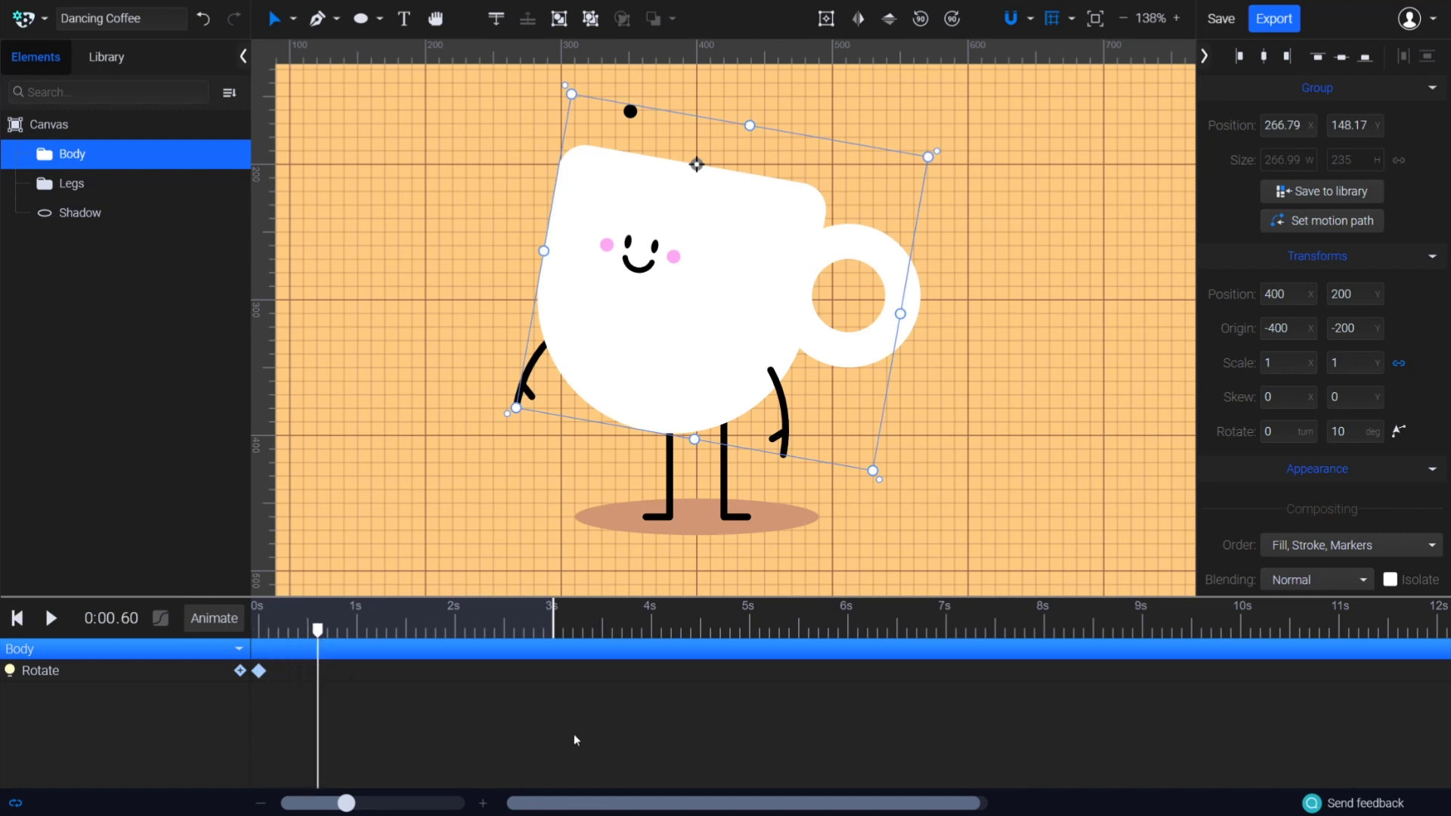
left_click(1333, 432)
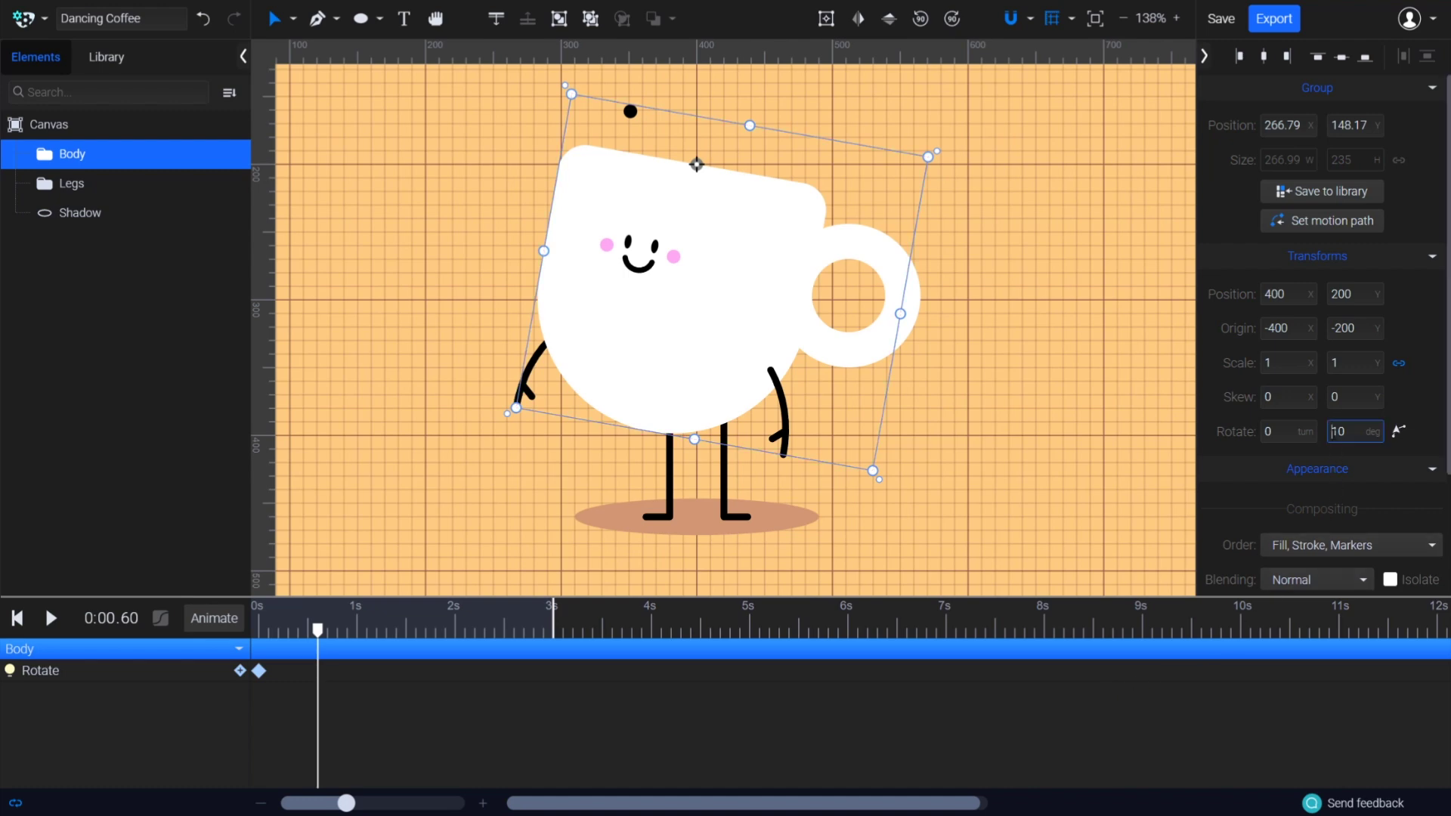
type("-")
key("Return")
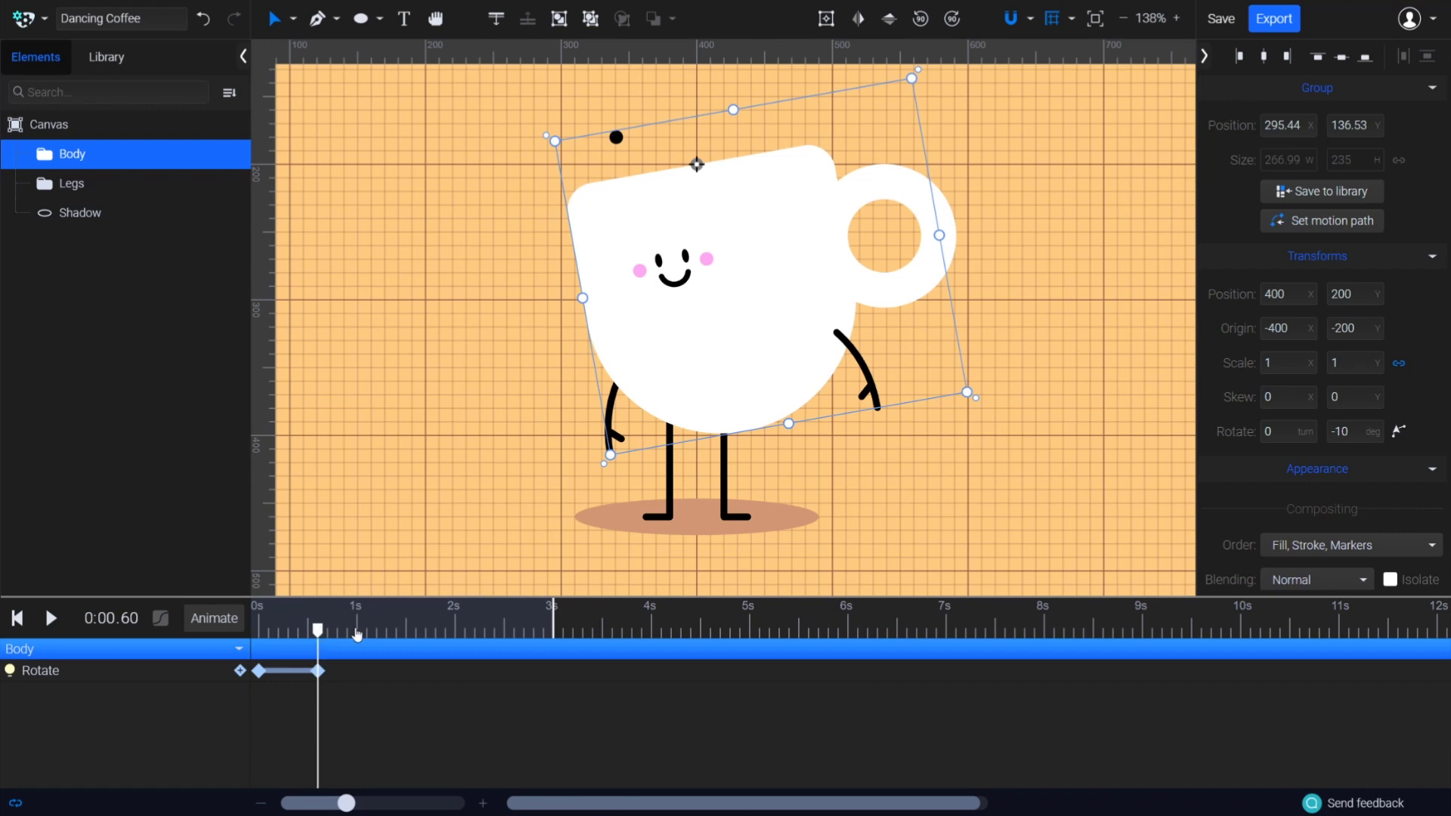
Add a 10° rotation keyframe at 1.2 s and scrub back to preview the rocking
left_click_drag(355, 633, 384, 636)
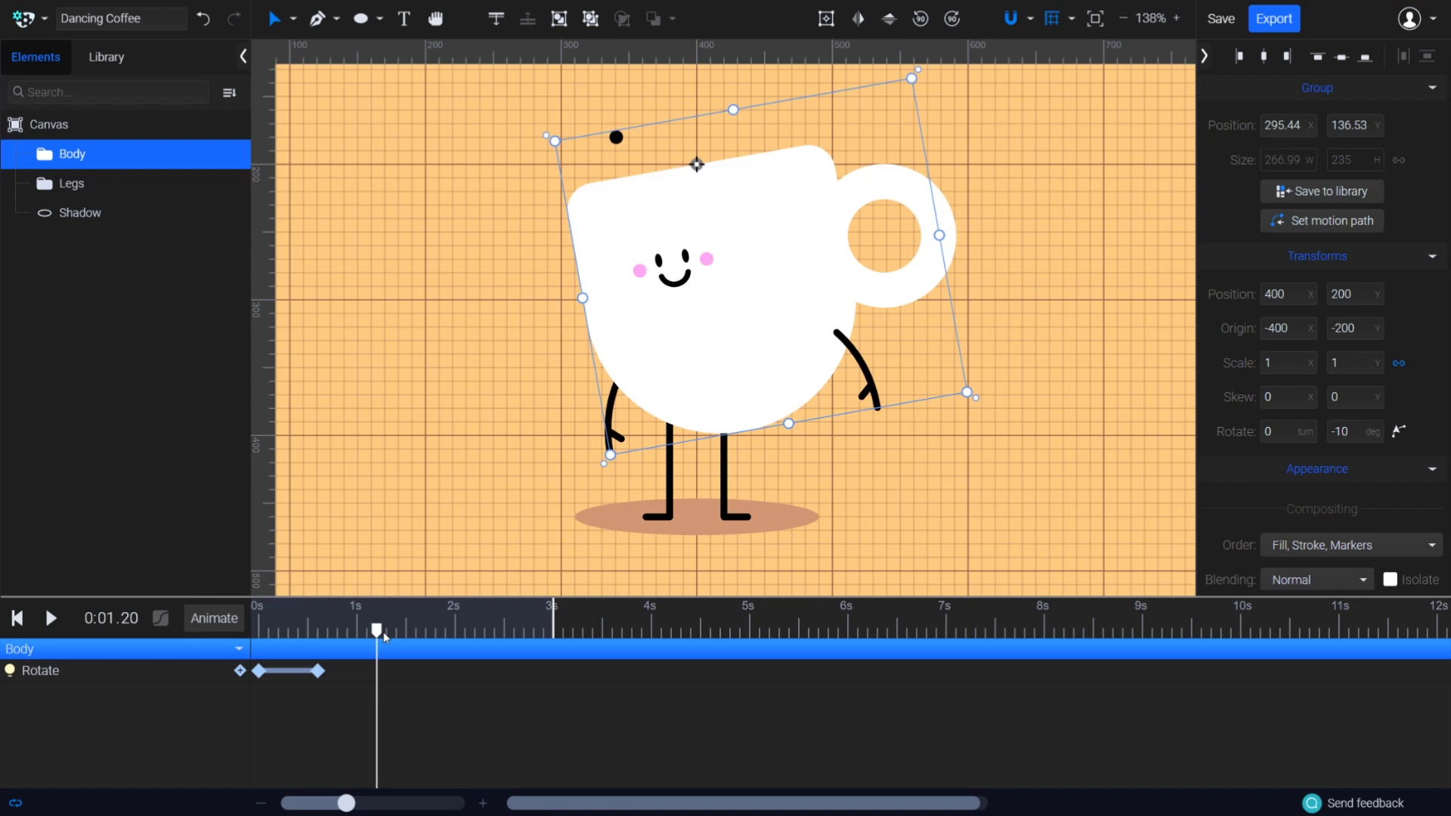
left_click(260, 672)
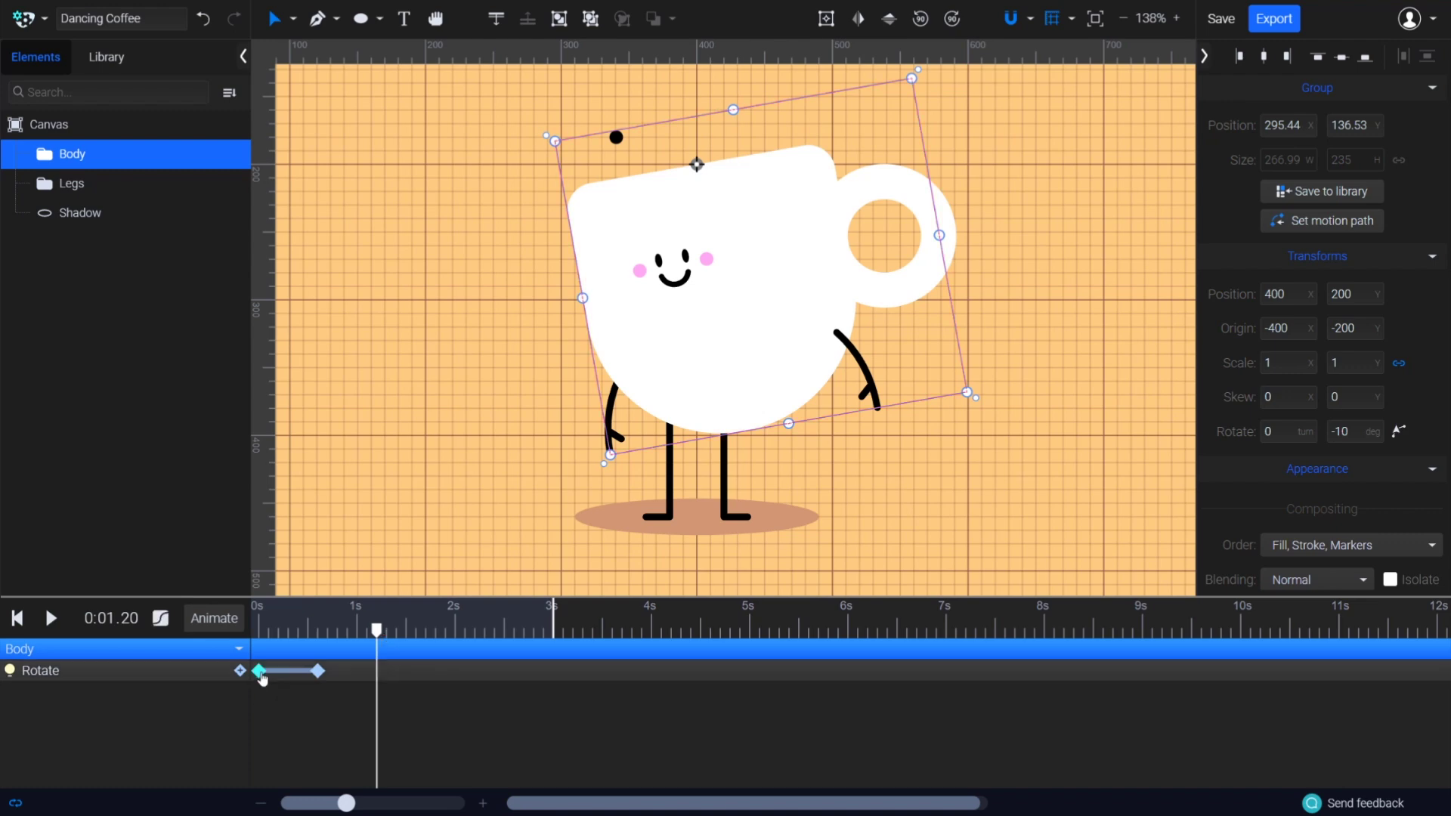
left_click(1332, 432)
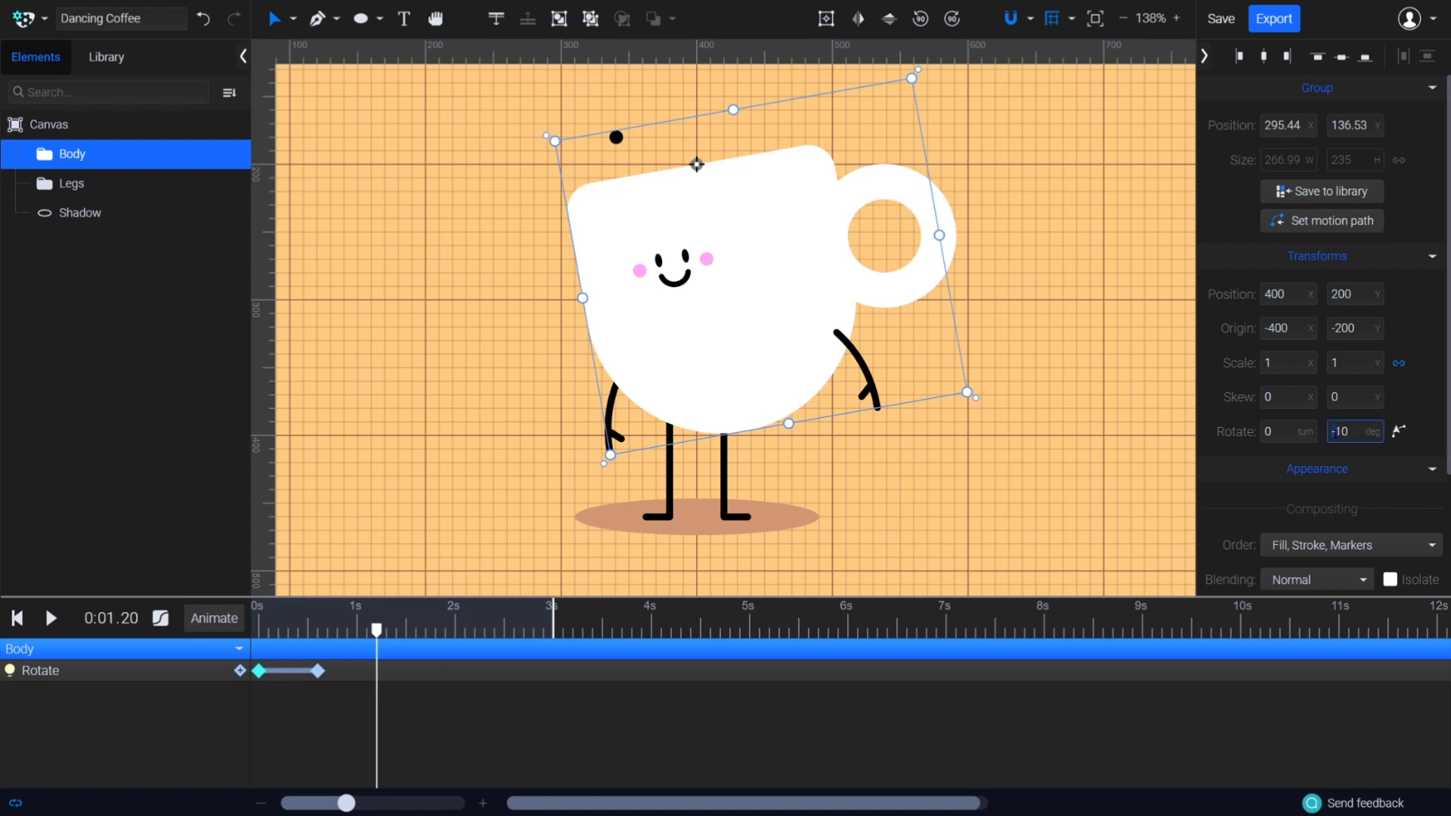
key("Delete")
key("Return")
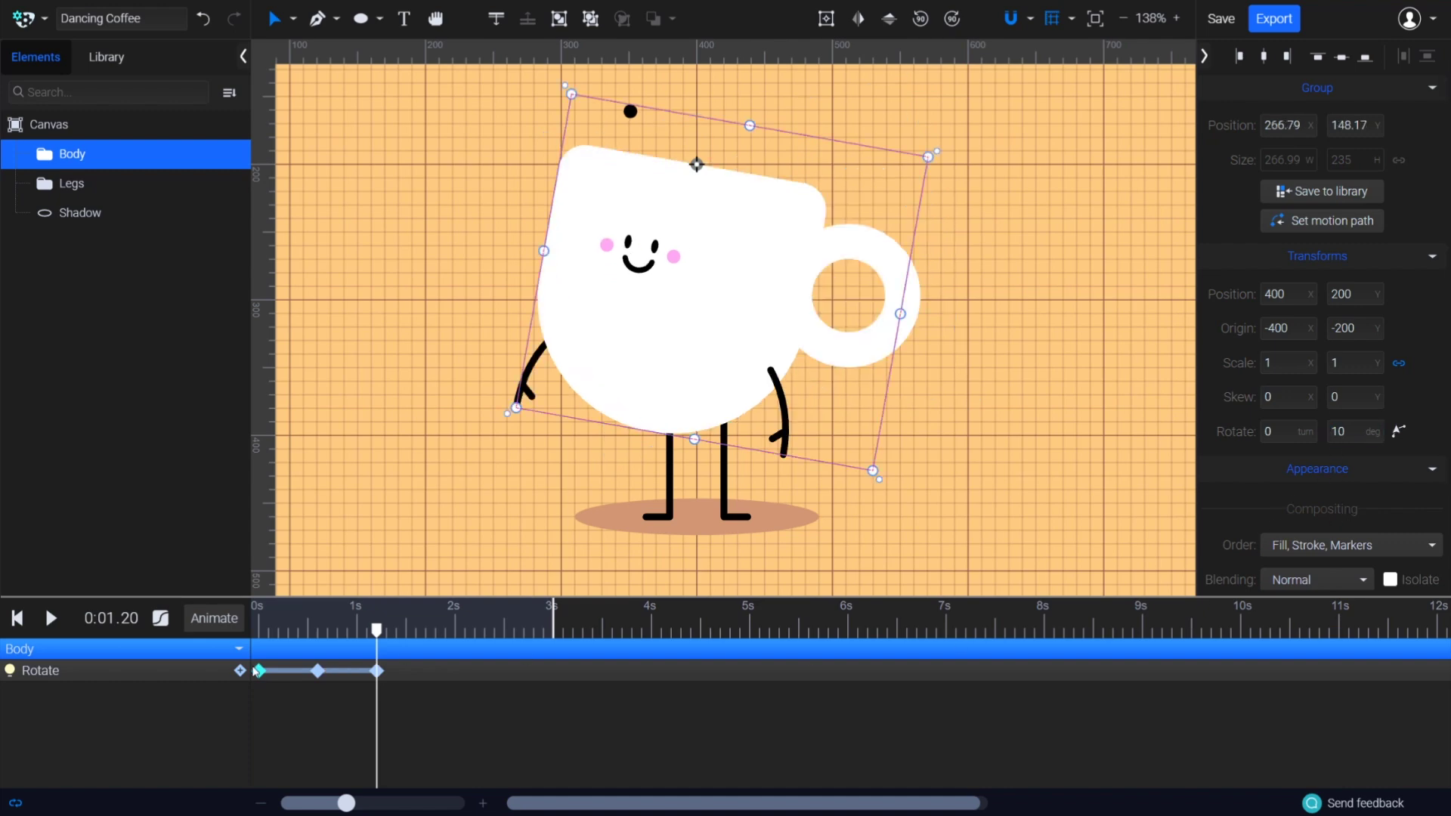
left_click_drag(376, 635, 259, 634)
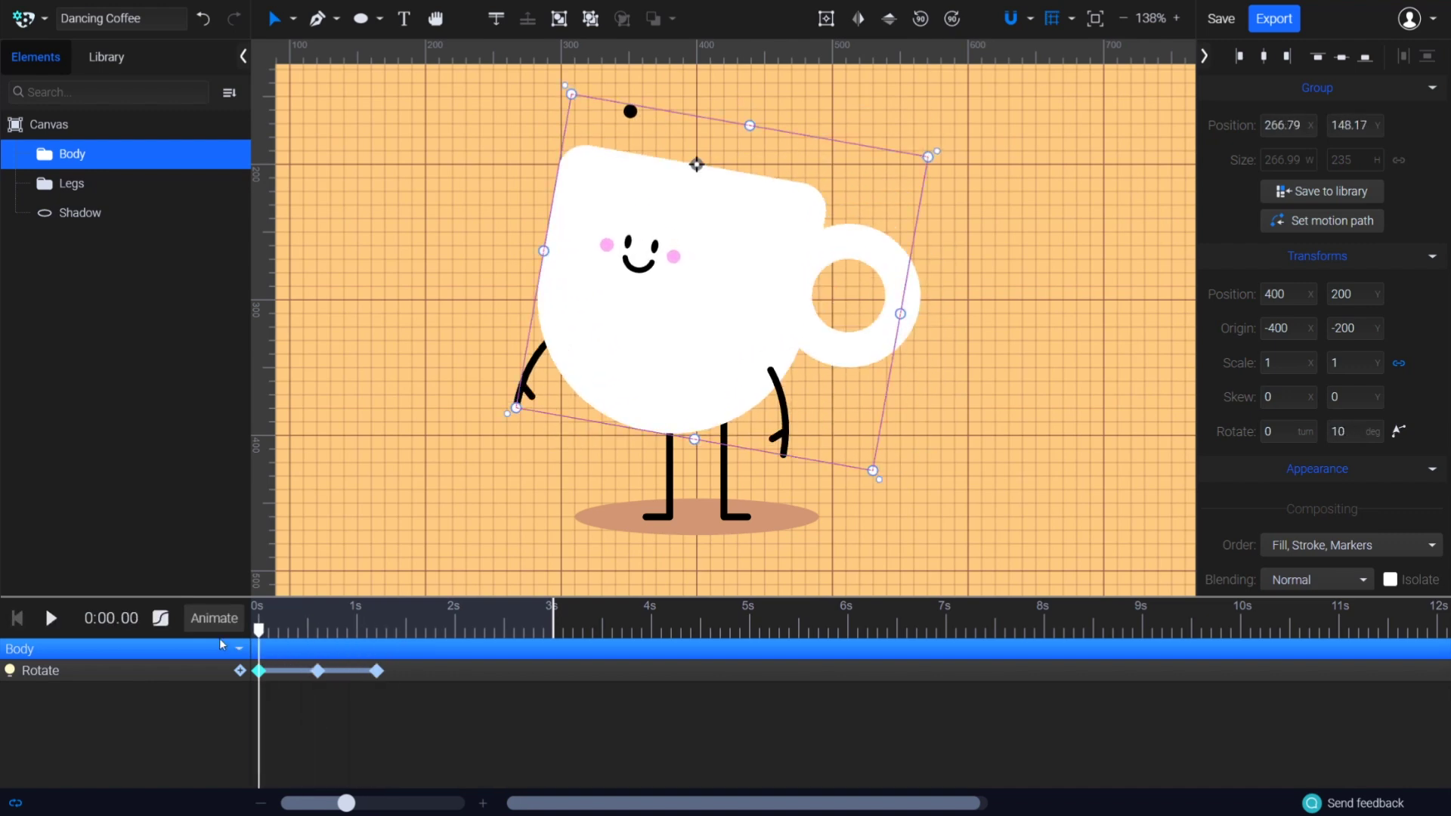
Add a Position track to Body and lower the cup at 0.3 s for a dip
left_click(238, 648)
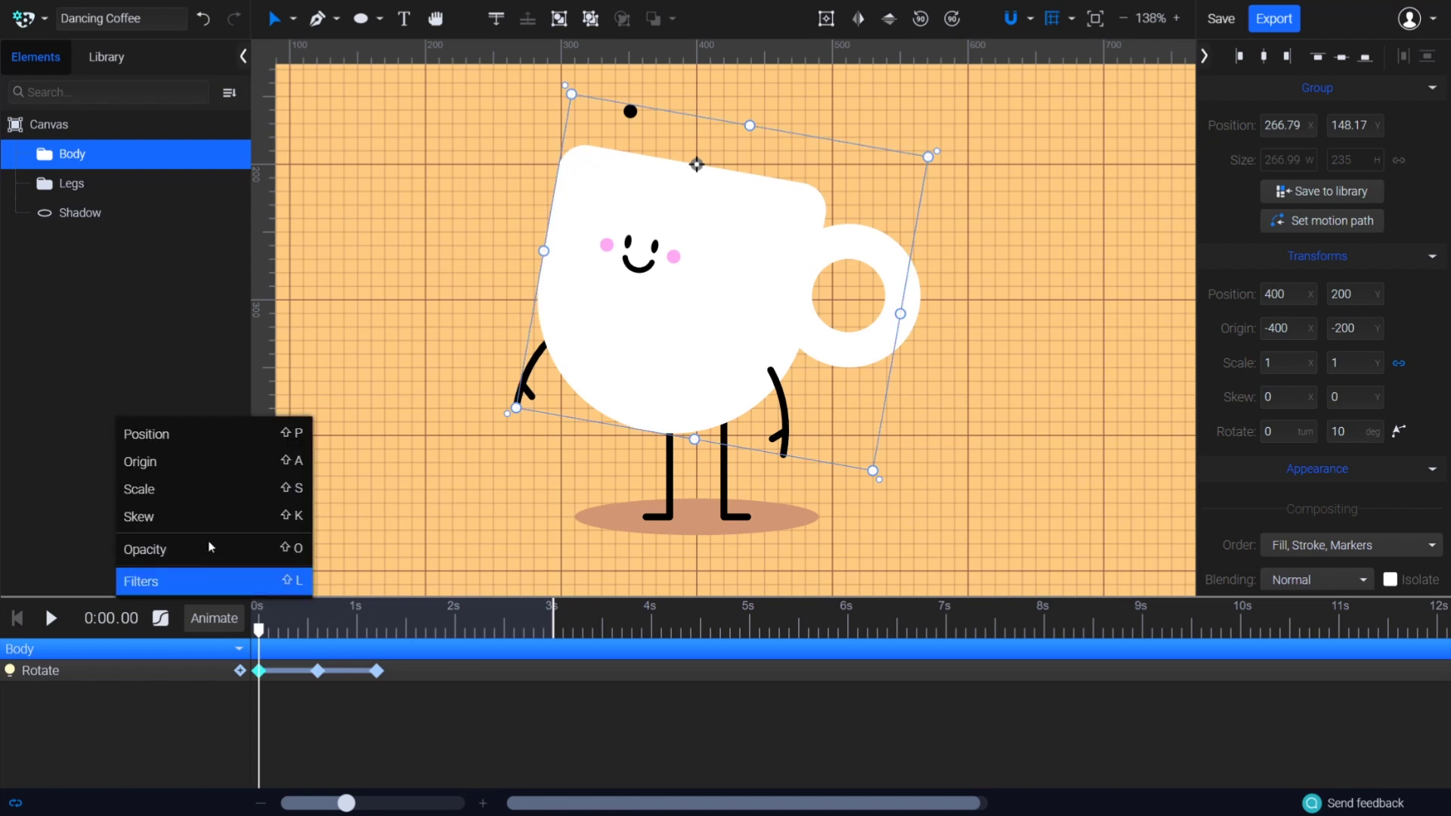
left_click(203, 435)
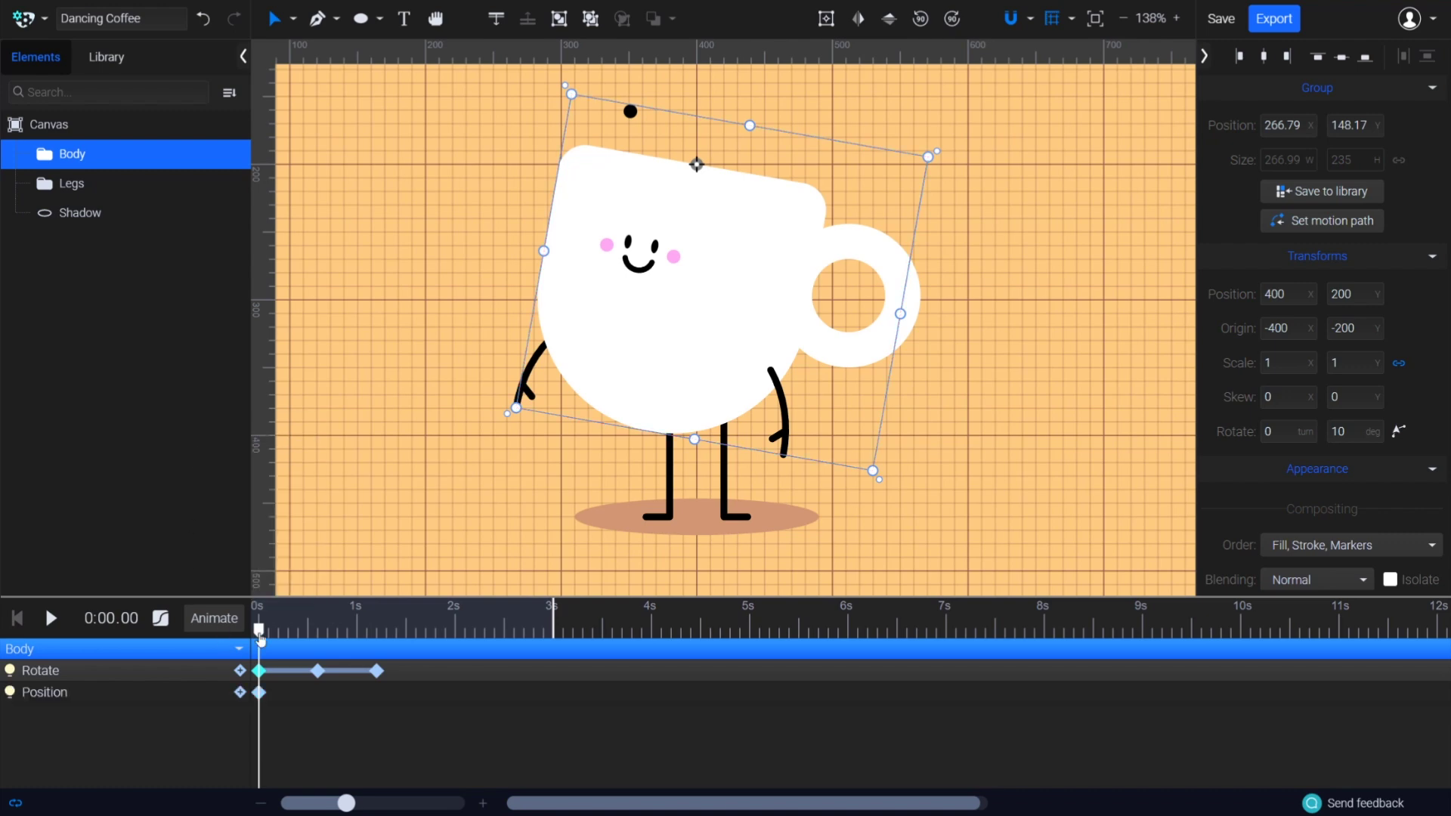
left_click_drag(259, 633, 291, 633)
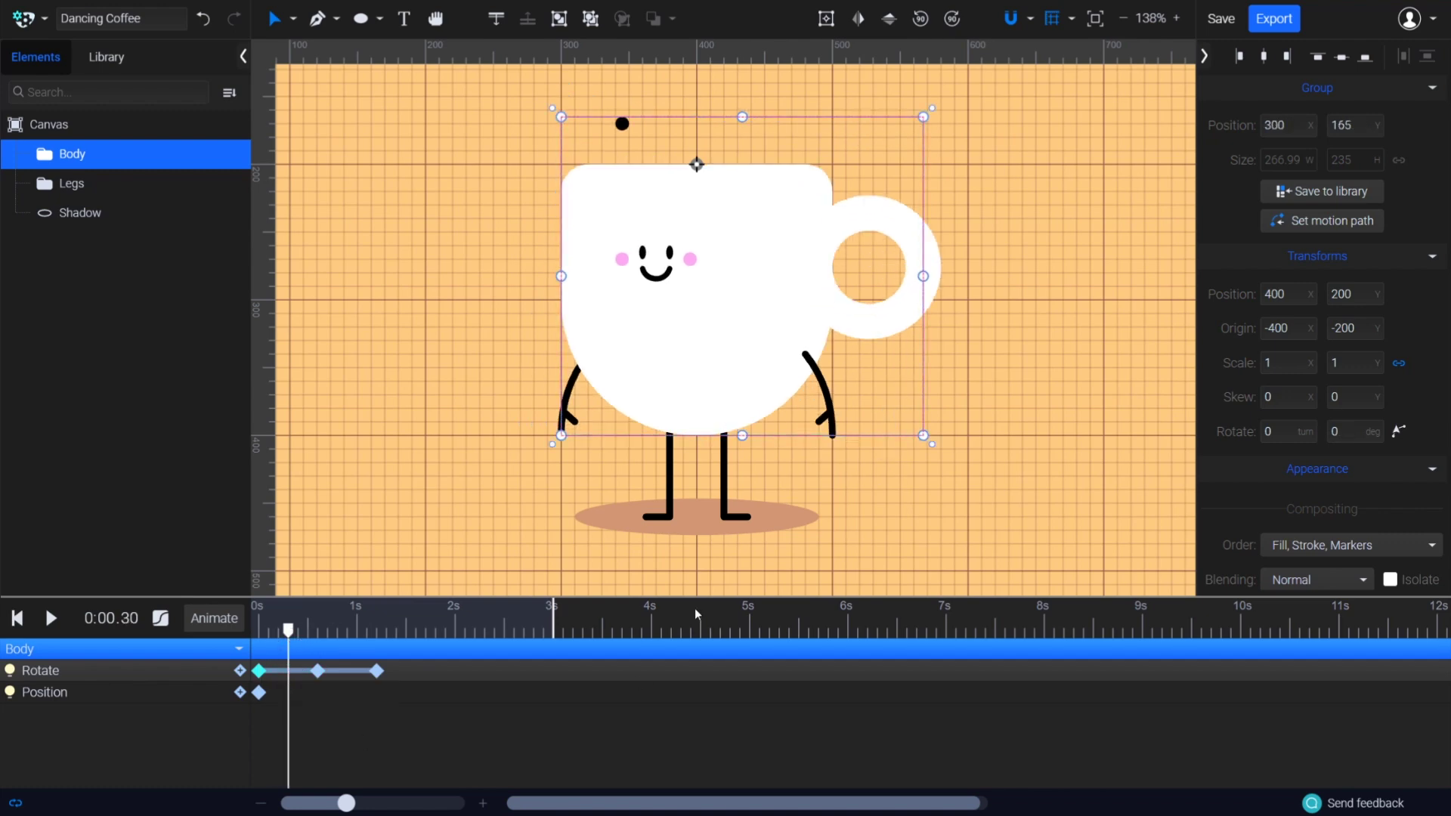
left_click_drag(753, 332, 751, 358)
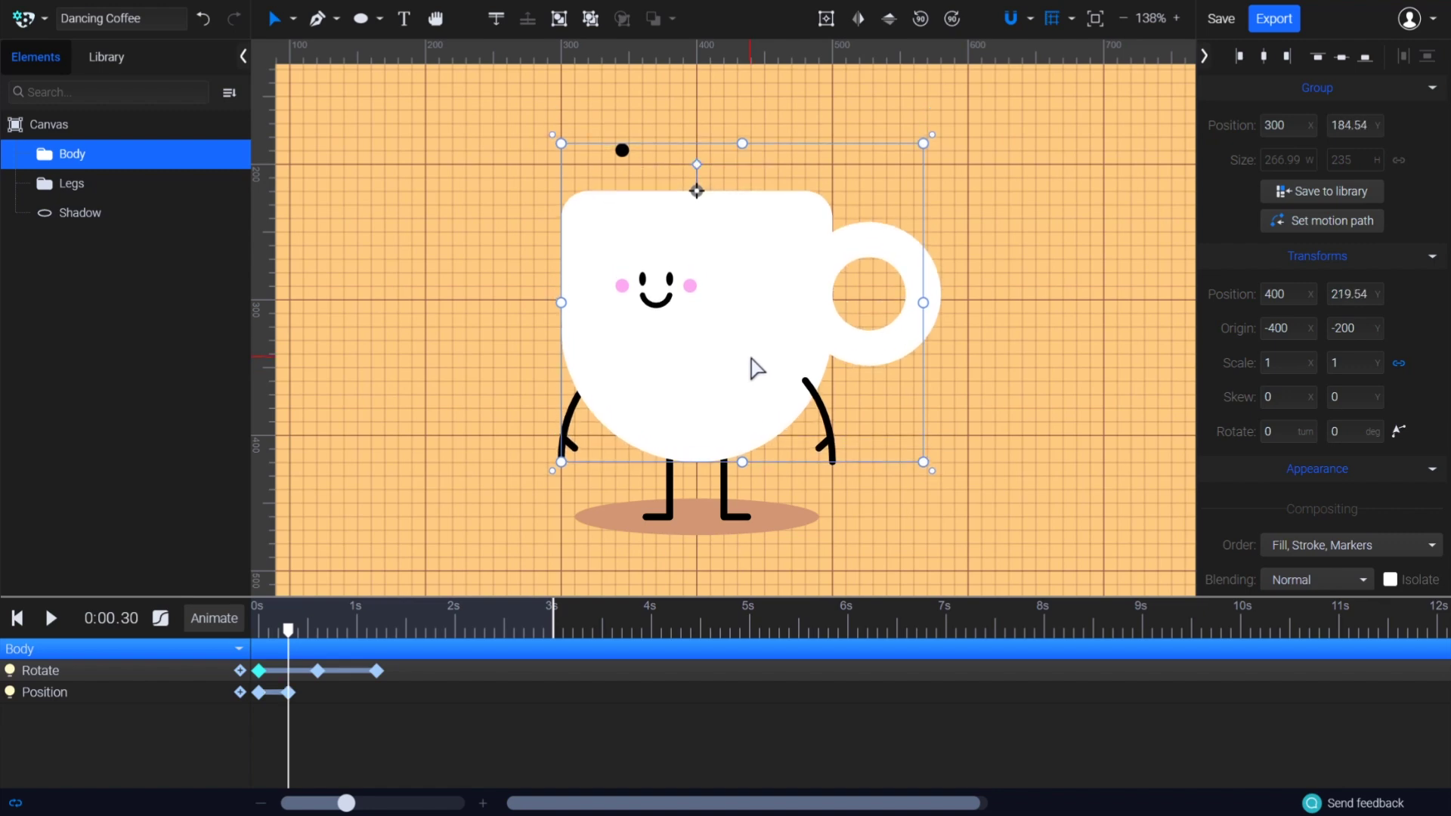
Paste the three position keyframes at 0.6 s to repeat the bob, then scrub to check
left_click_drag(288, 631, 321, 632)
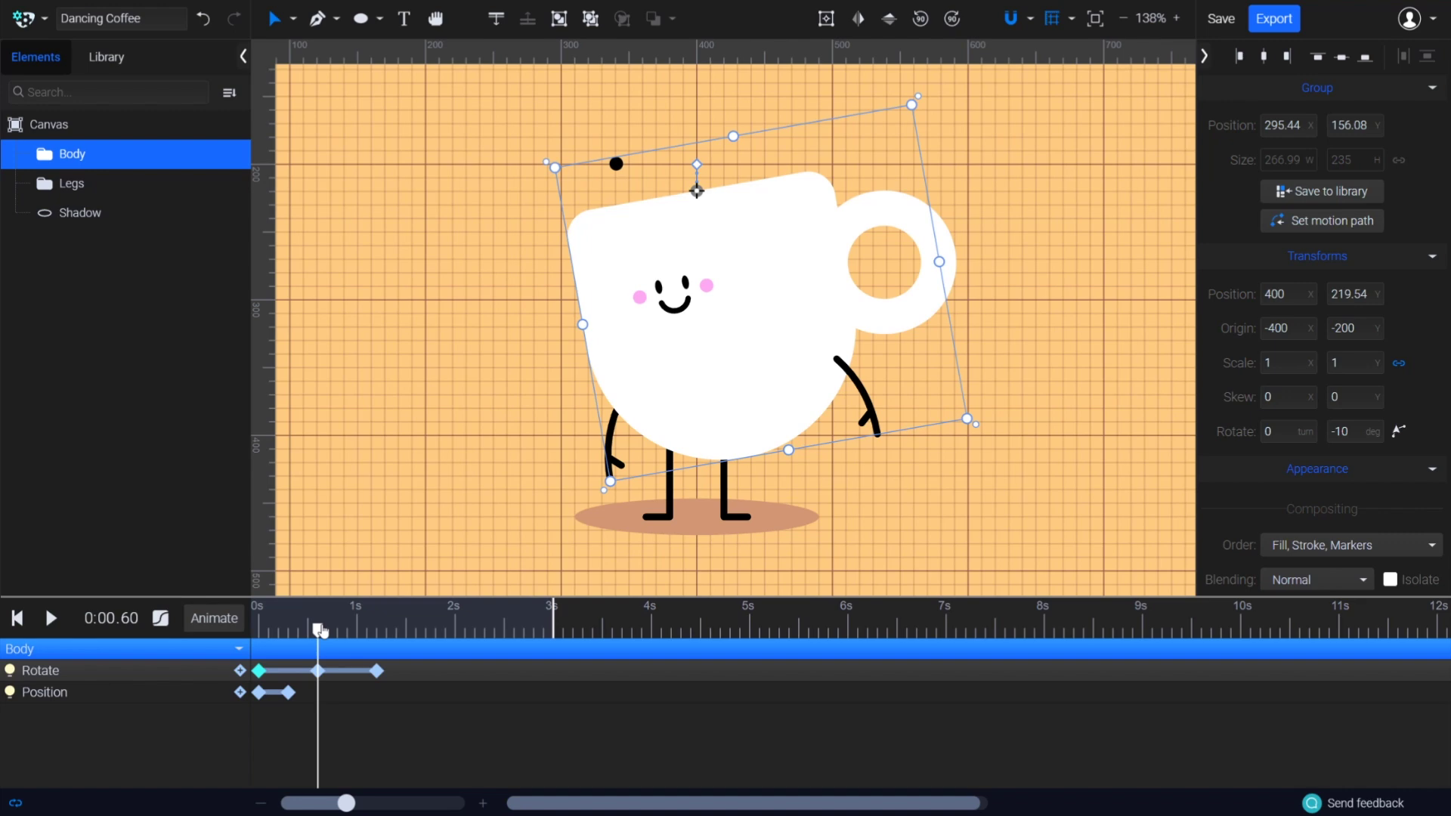
left_click(263, 695)
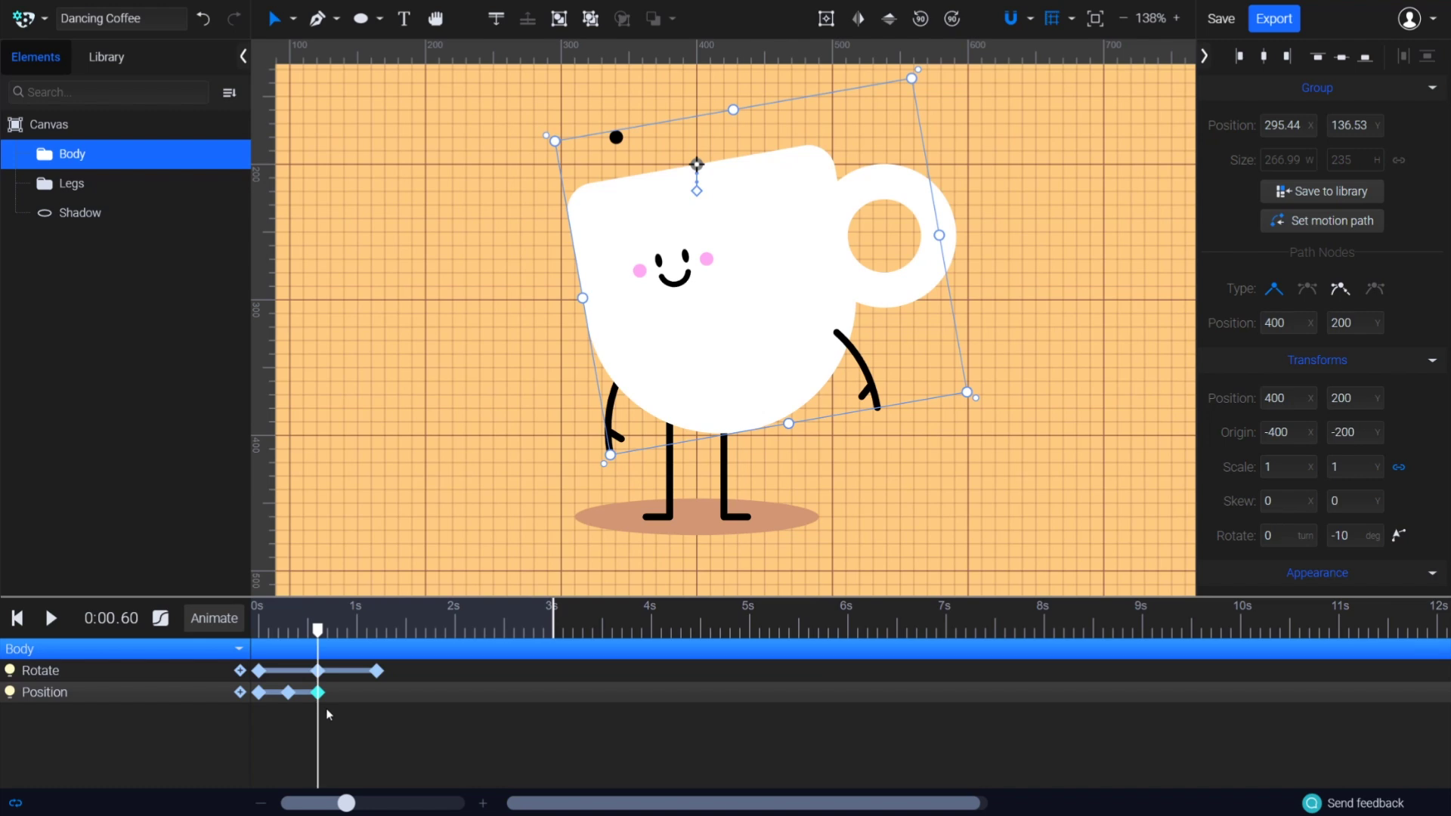
left_click_drag(321, 687, 264, 703)
key("ctrl+v")
left_click_drag(317, 630, 259, 635)
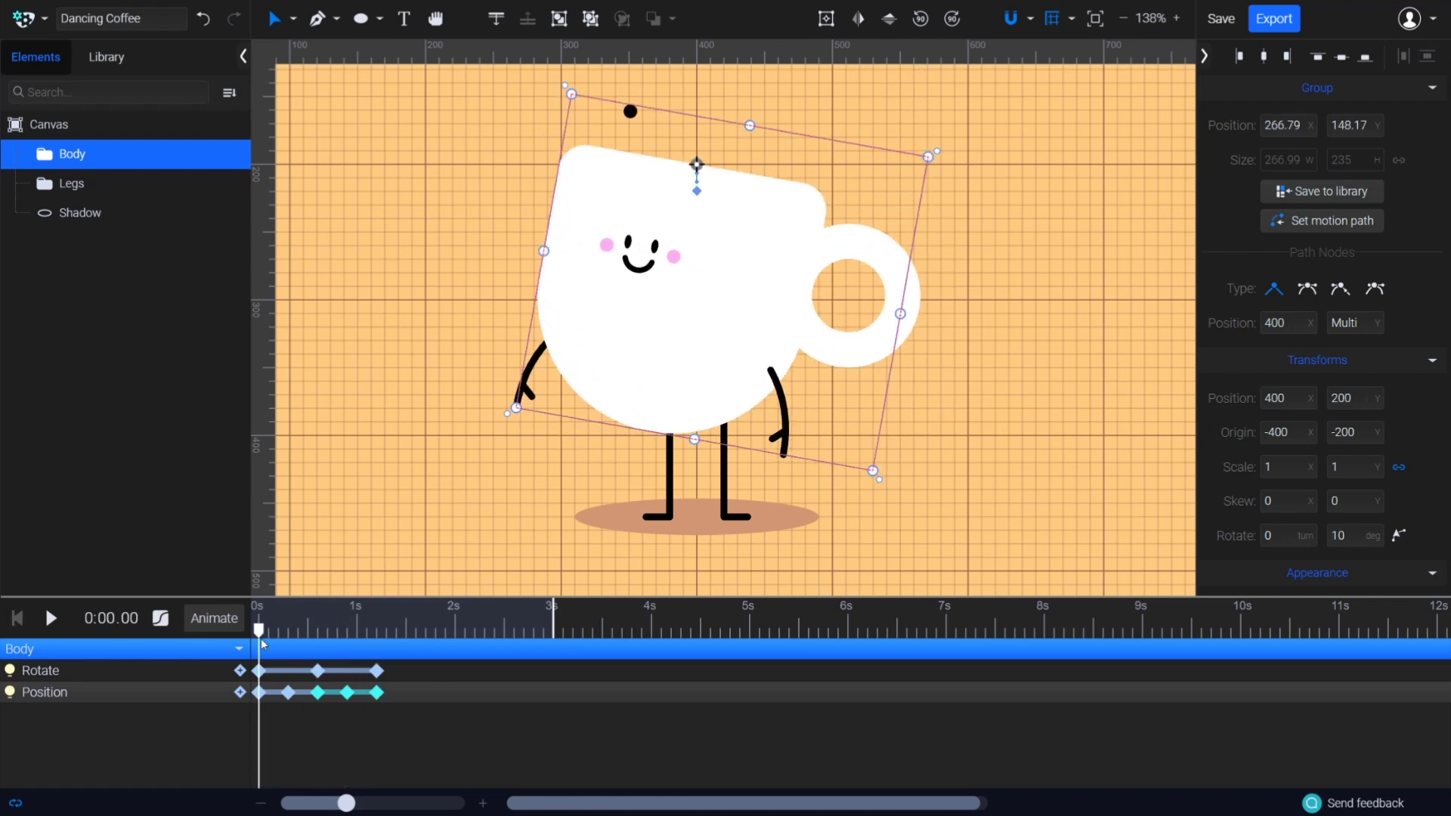
left_click(259, 692)
Add a Skew track to Legs with Skew X 10 at 0 s and −10 at 0.6 s
left_click(161, 183)
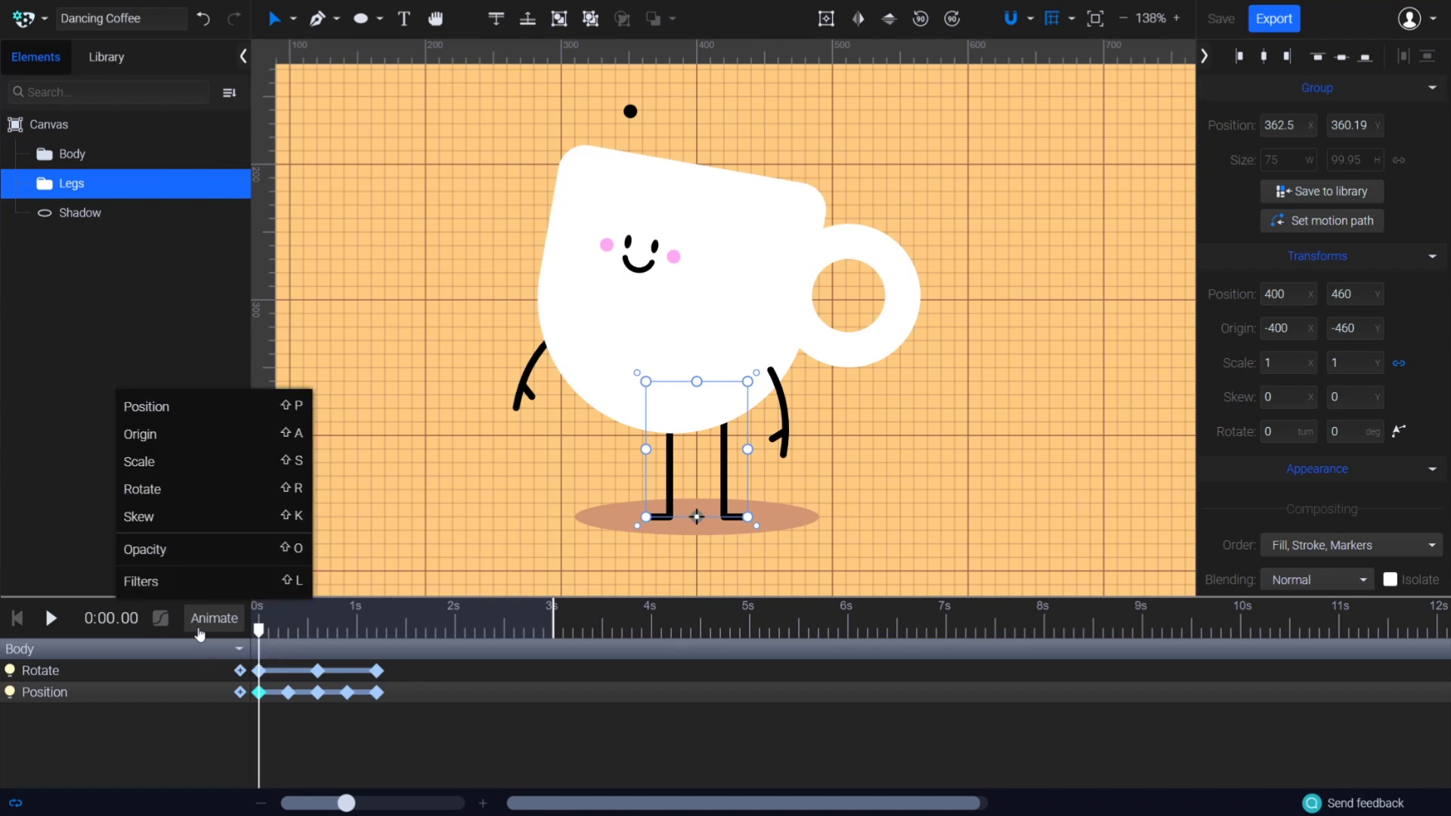
left_click(189, 518)
left_click(258, 671)
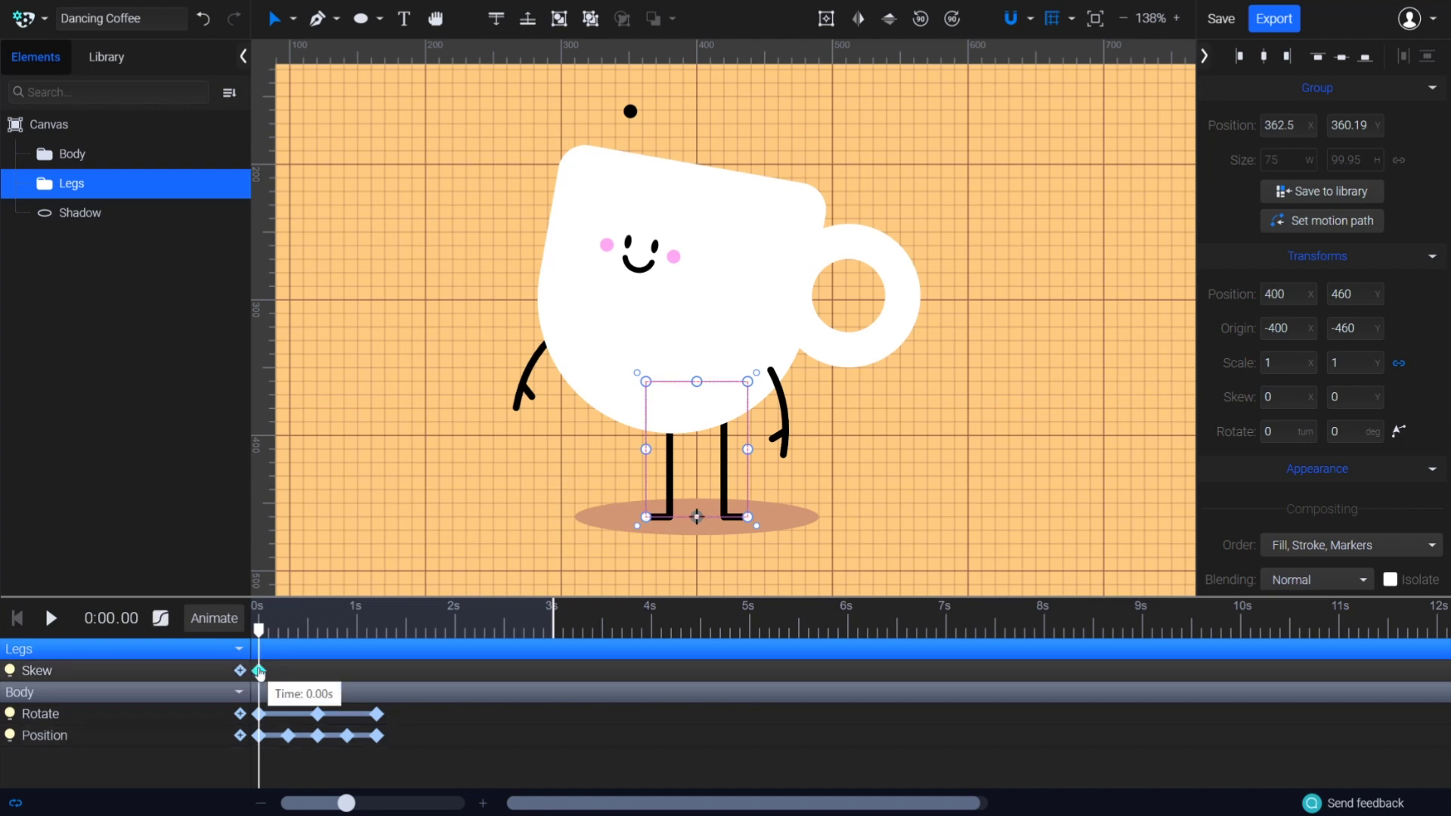
left_click(1261, 400)
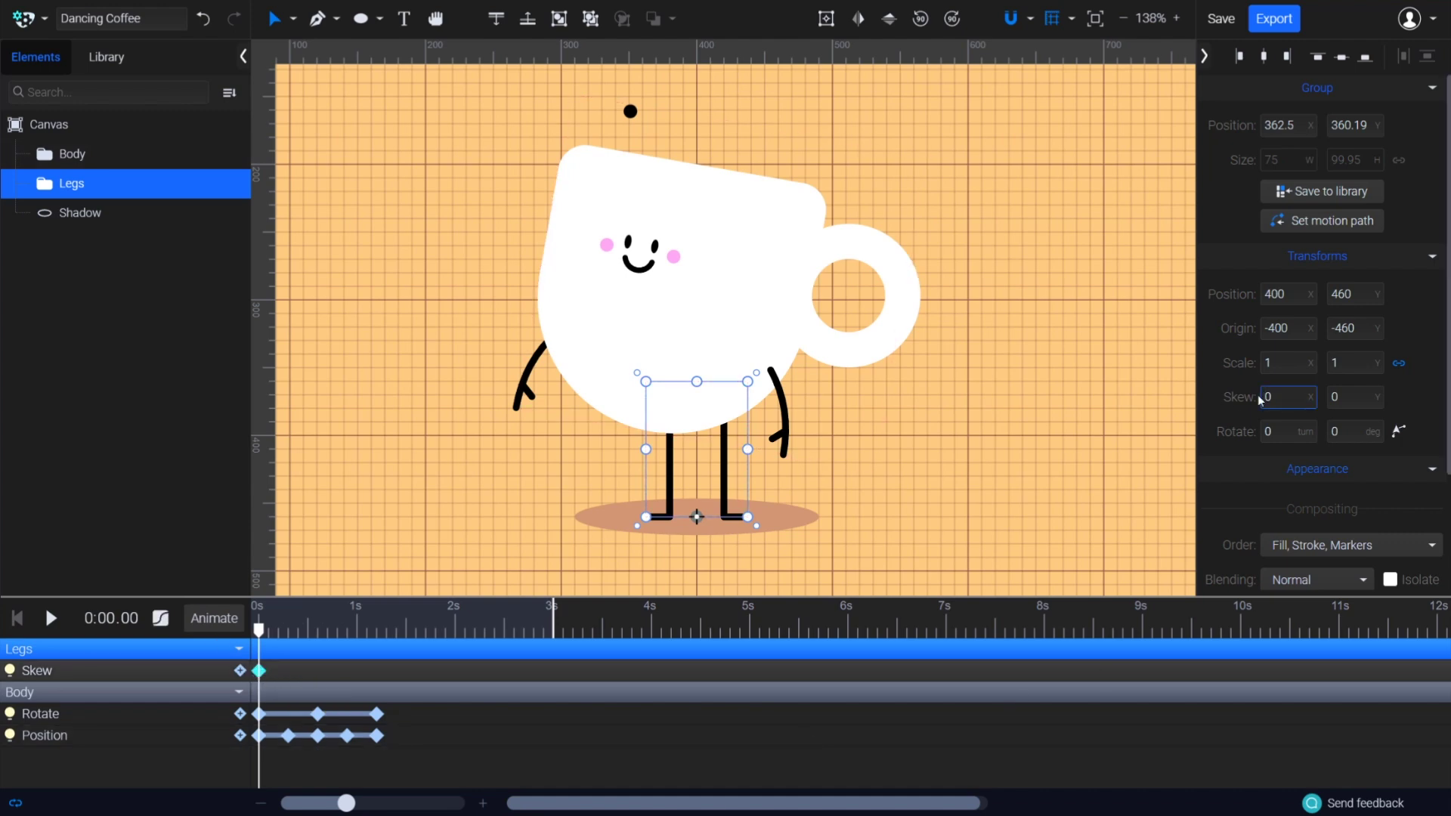
key("Return")
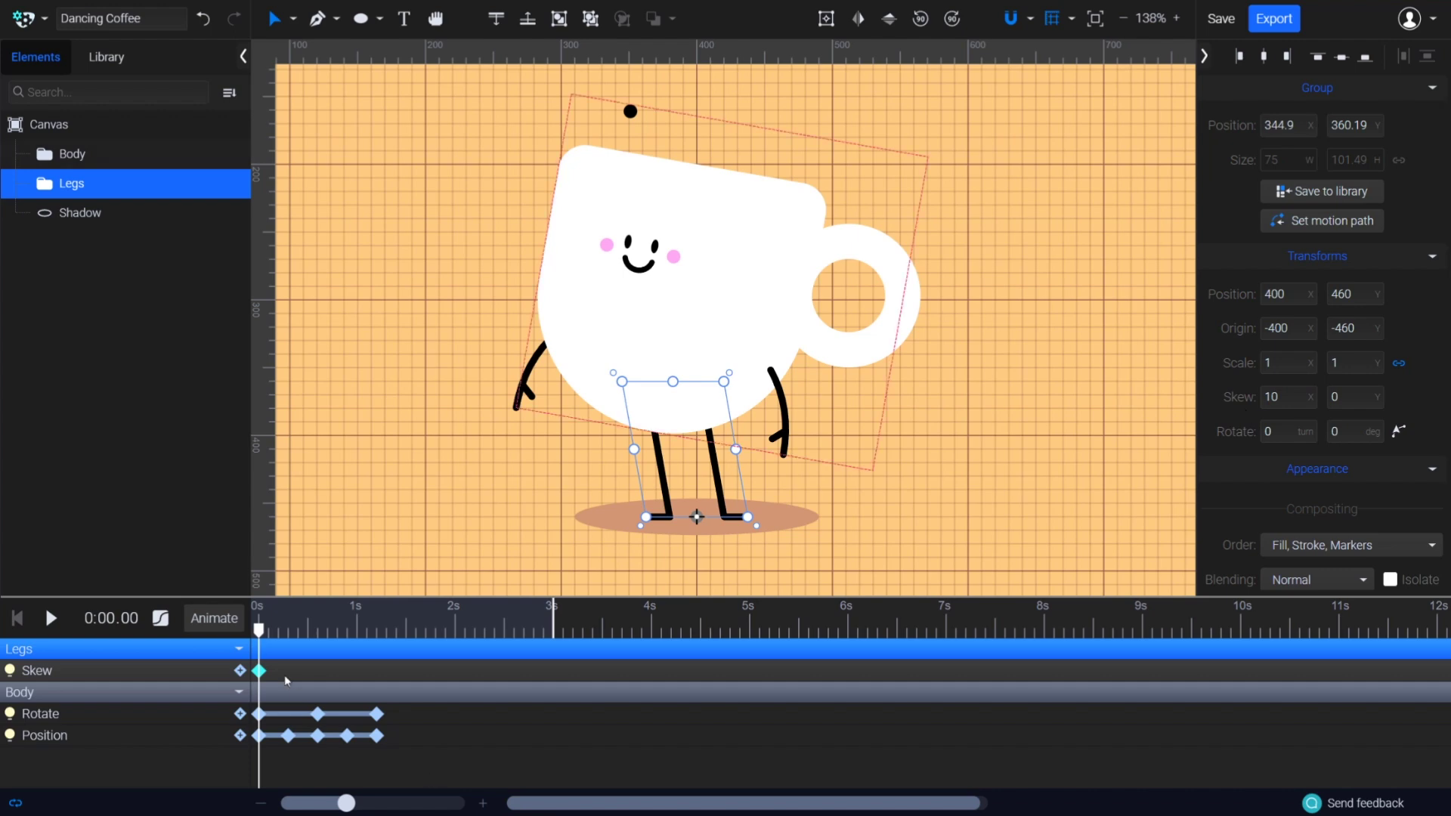
left_click_drag(259, 631, 322, 641)
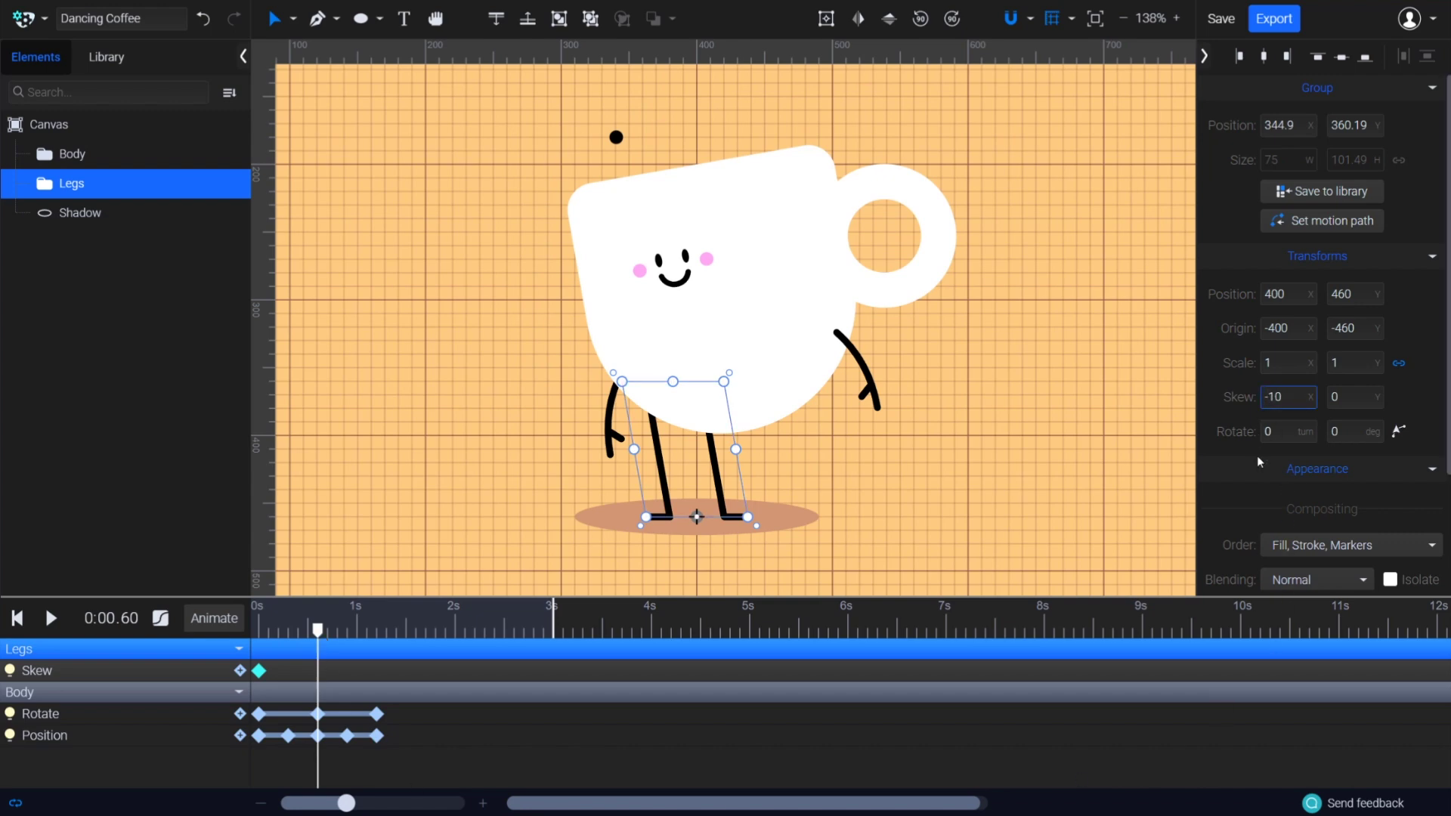
key("Return")
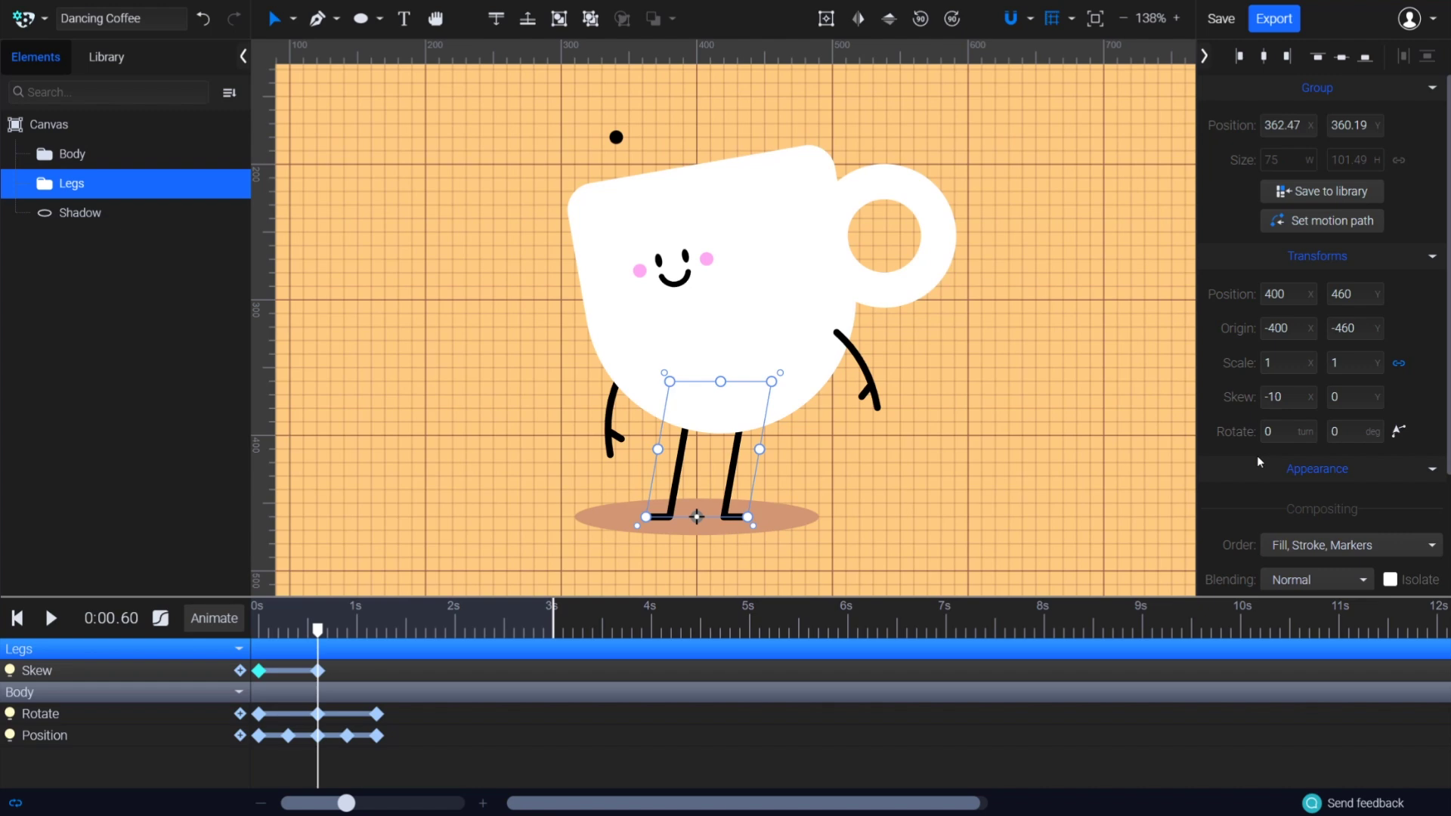
Set the legs' skew back to 10 at 1.2 s
left_click_drag(317, 629, 383, 638)
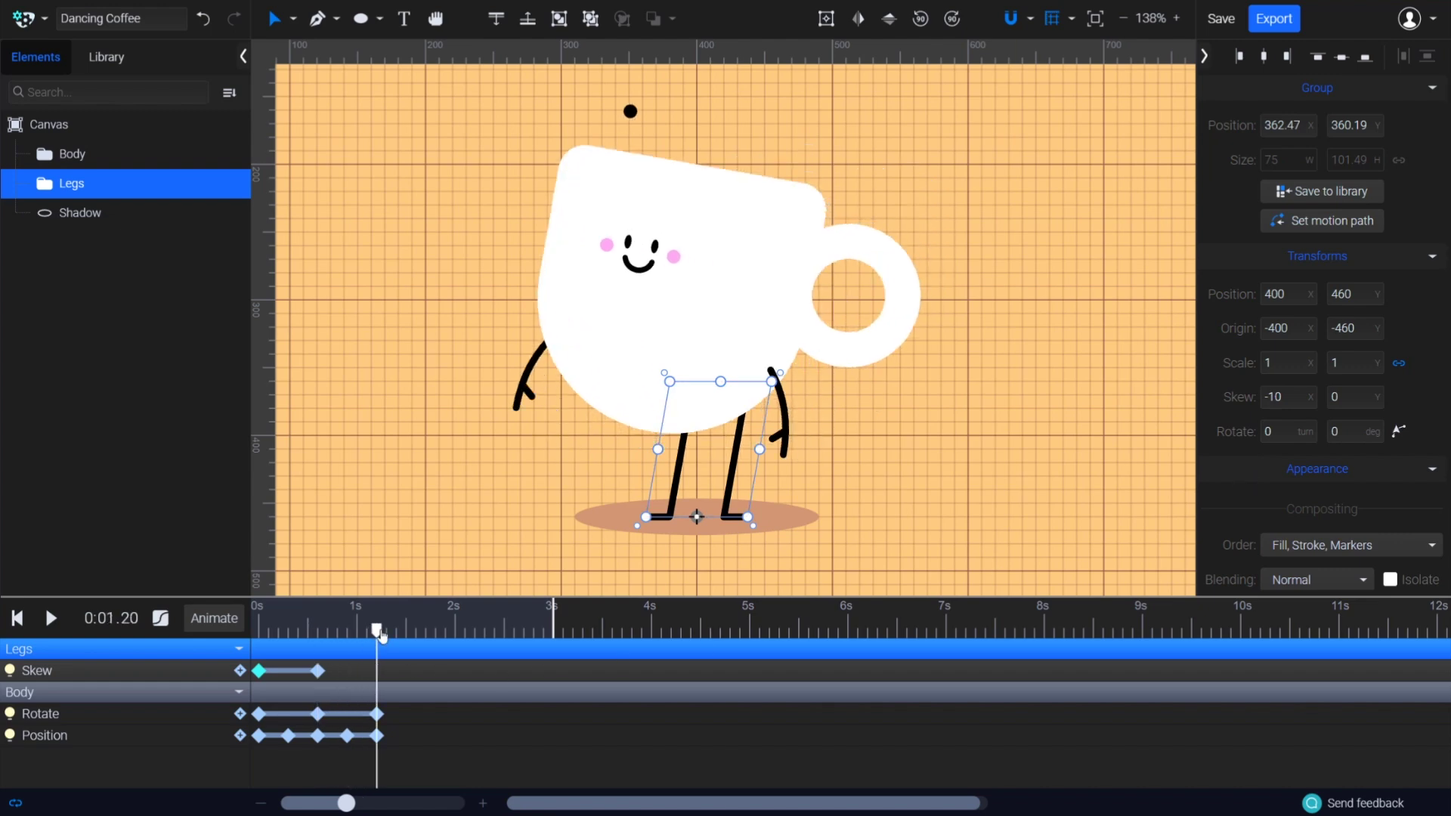
left_click(1260, 399)
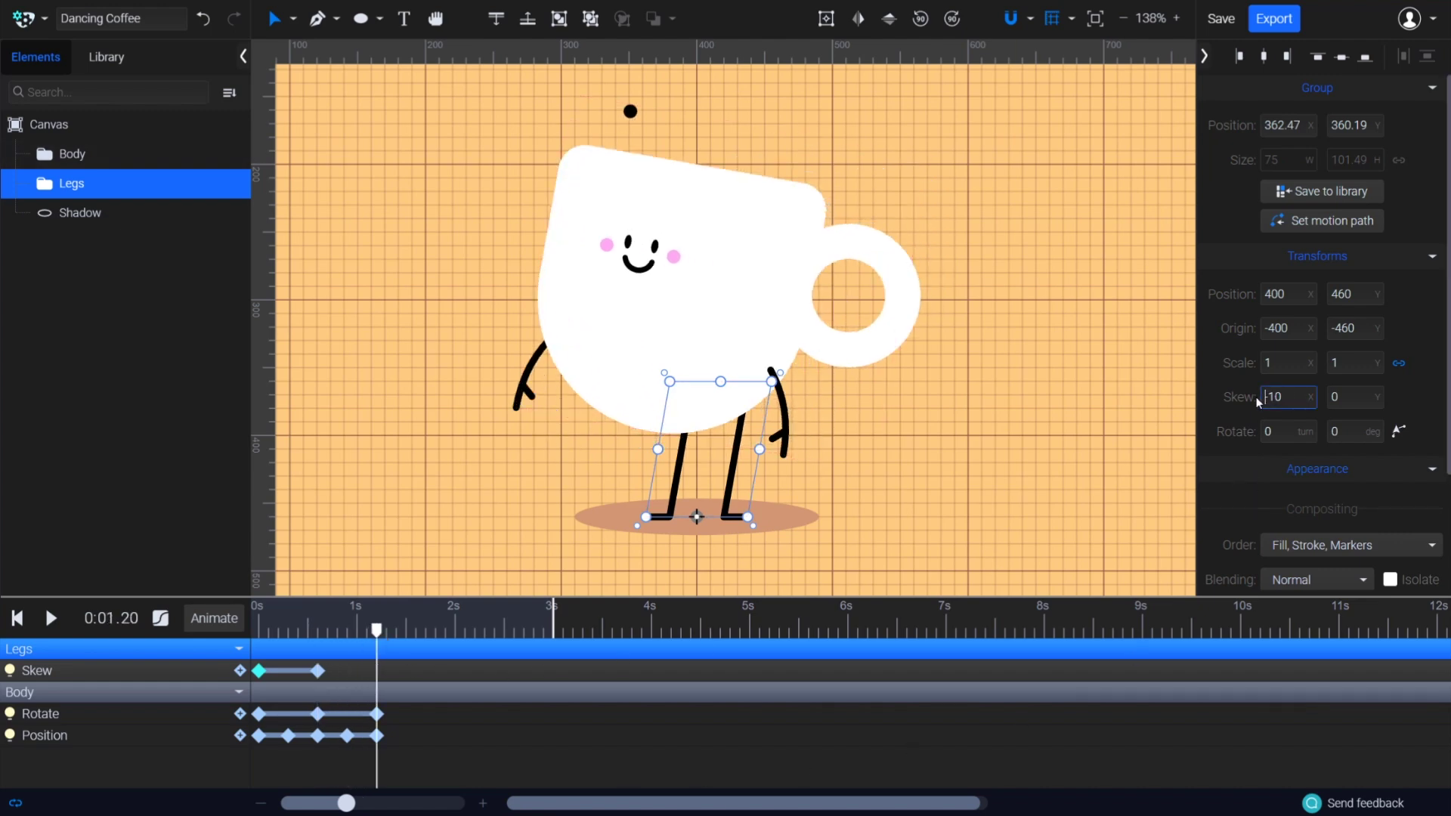
key("Delete")
key("Return")
Scrub and play the animation to preview the leg sway
left_click(269, 630)
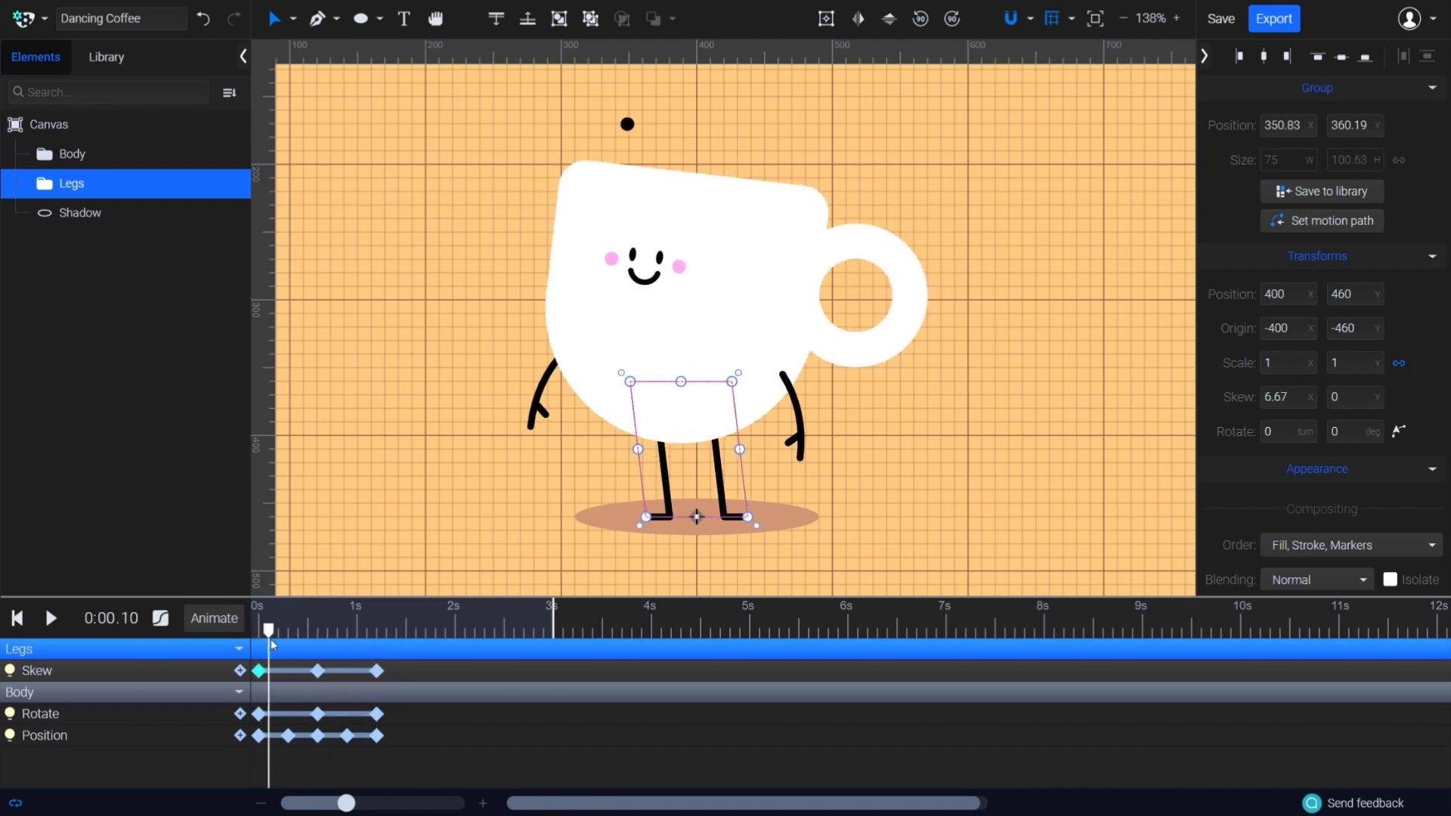
mouse_move(272, 644)
left_mouse_down()
mouse_move(383, 633)
mouse_move(253, 633)
left_mouse_up()
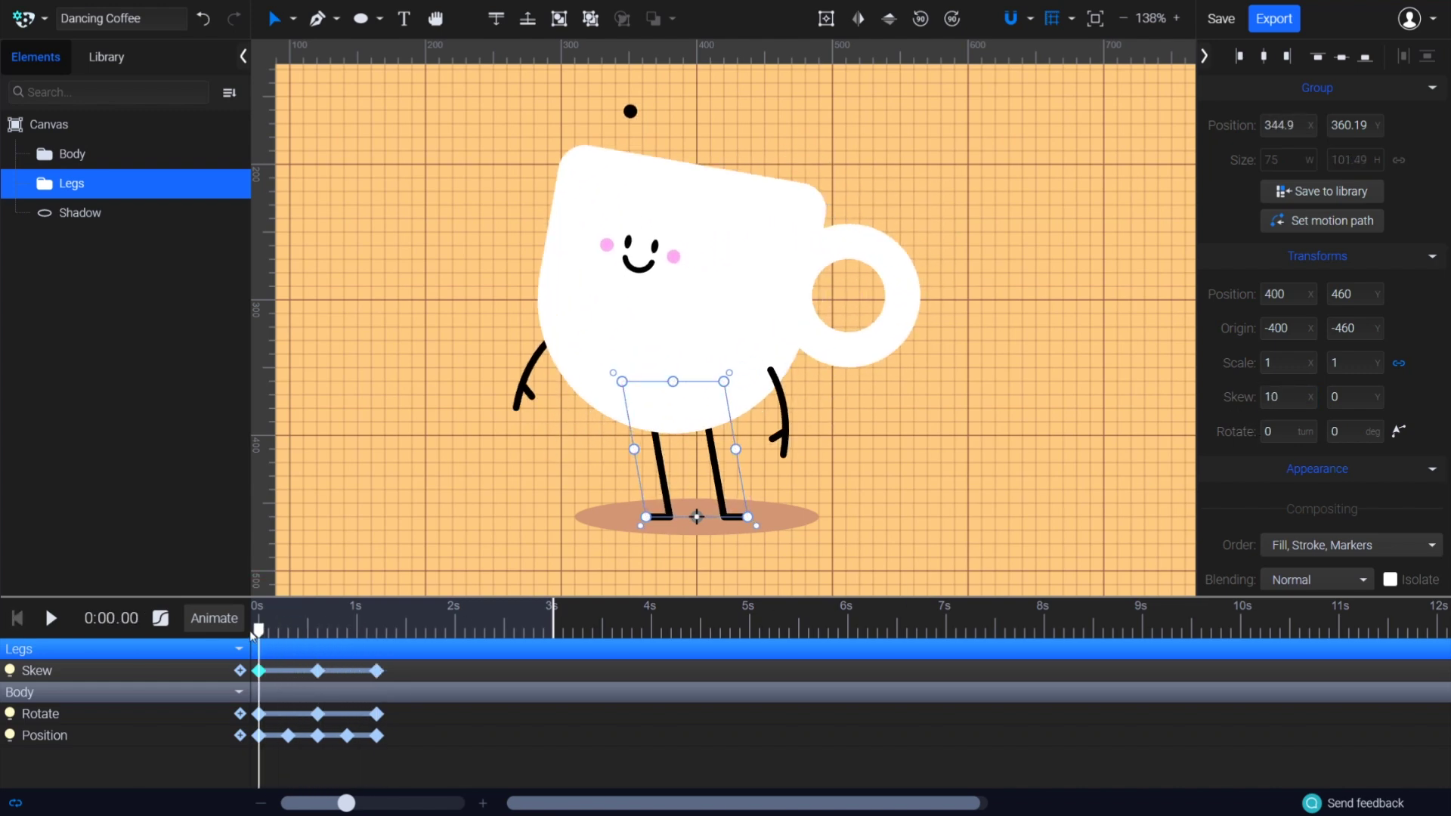
left_click(457, 730)
key("space")
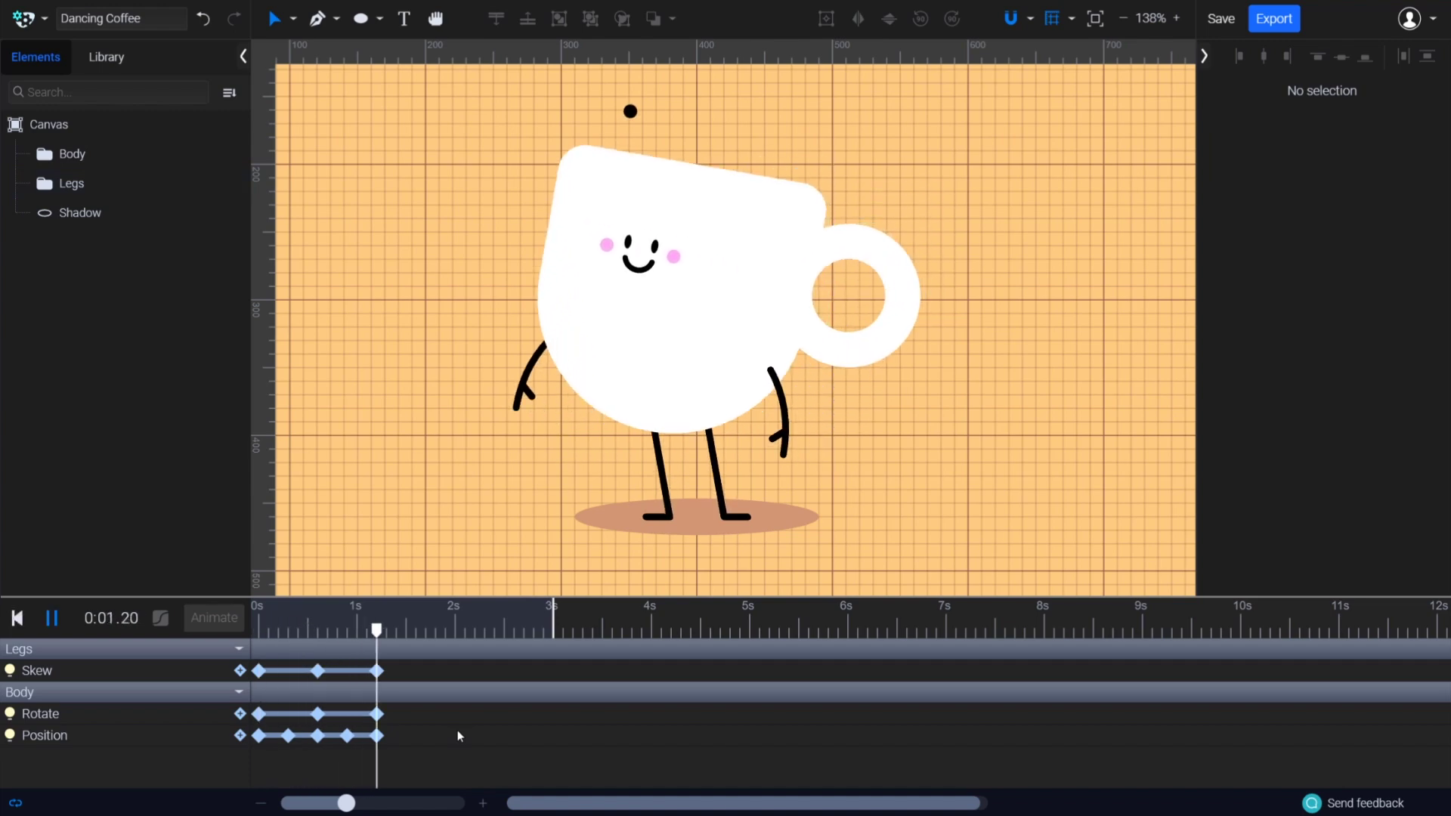
key("space")
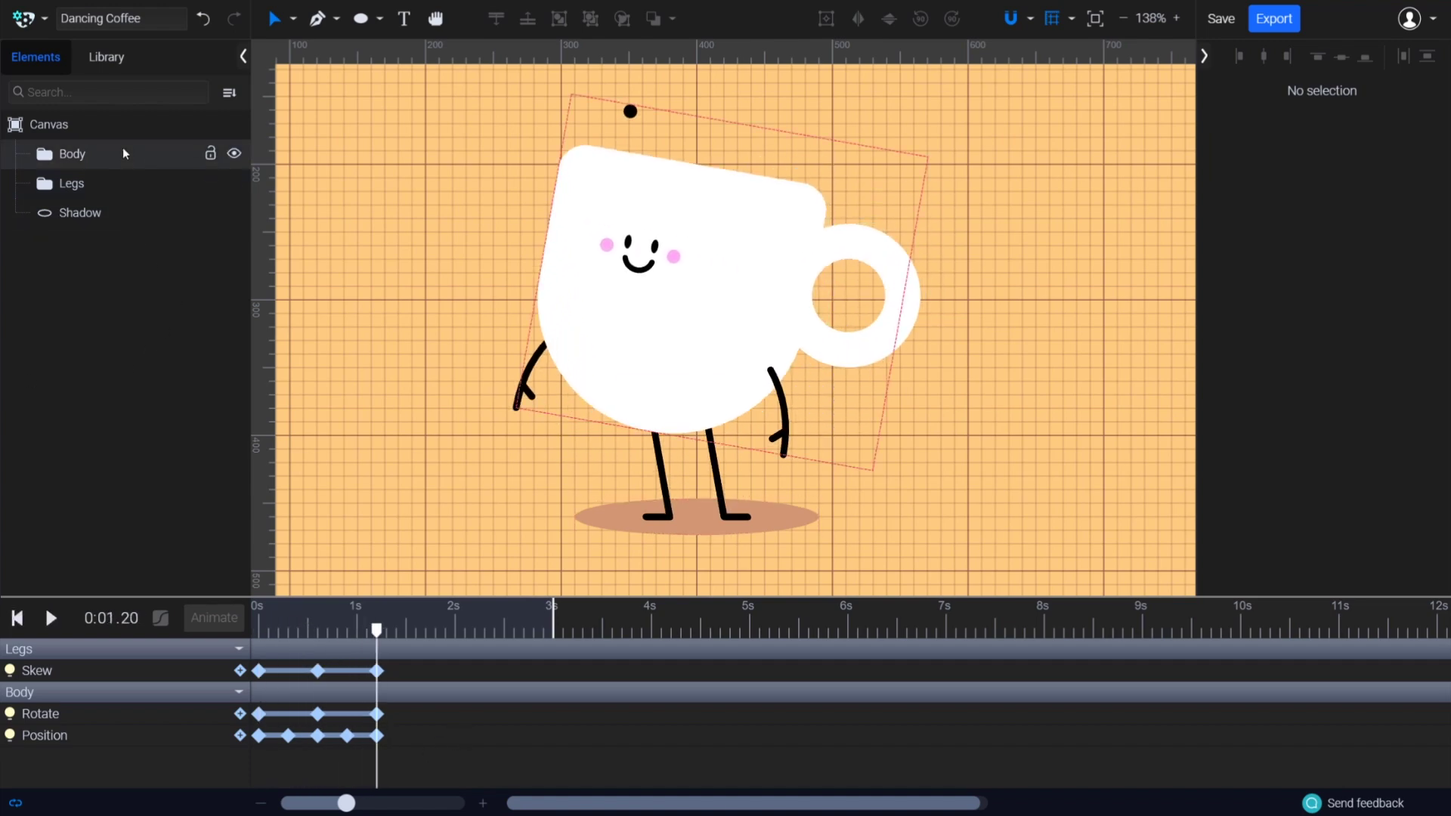
Place the Right arm's pivot at its shoulder end, 479.99, 340.02, adjusting snapping for precision
double_click(125, 154)
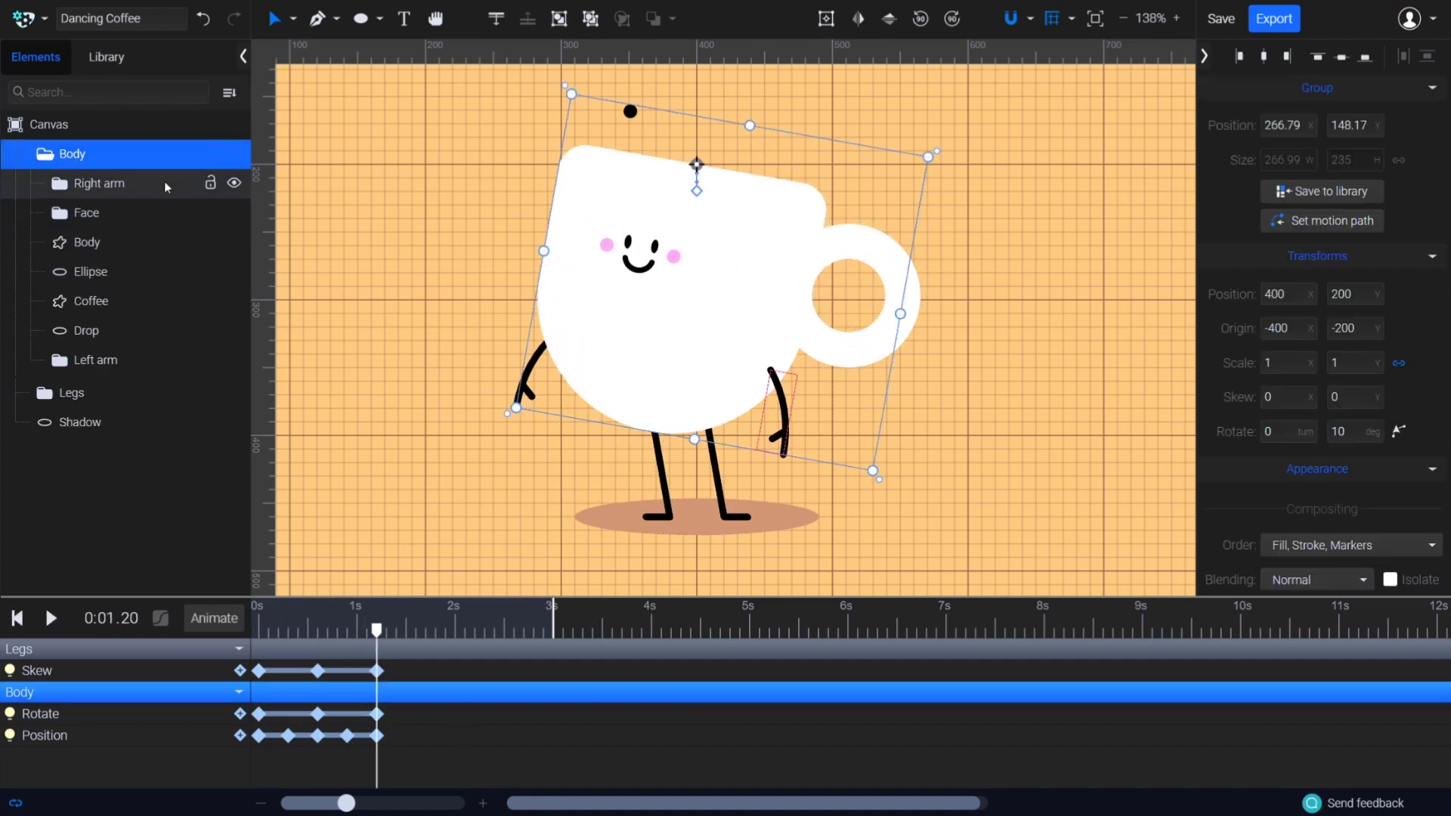
left_click(165, 185)
scroll(774, 445, "up", 4)
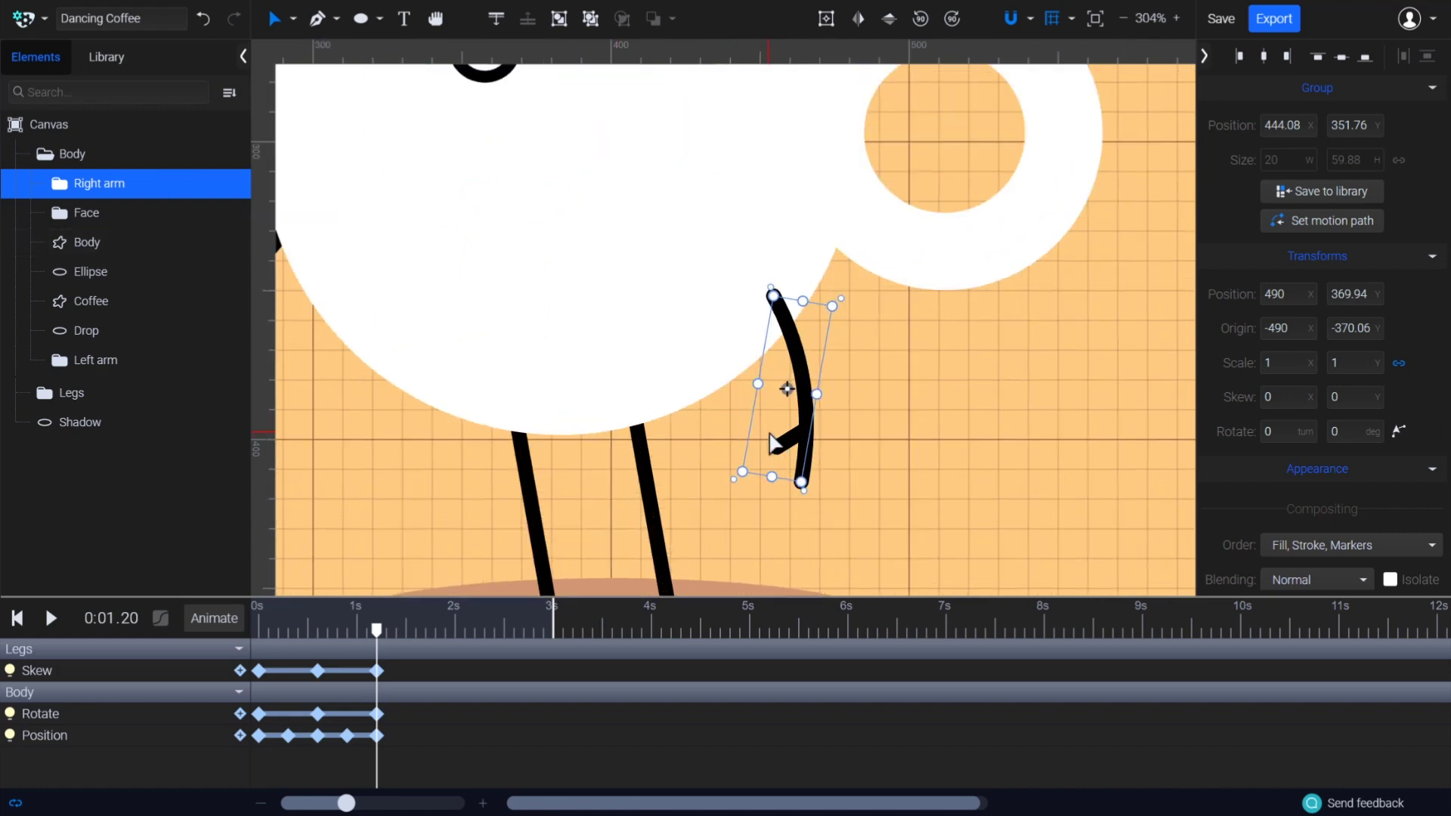
scroll(771, 436, "up", 1)
left_click_drag(791, 381, 774, 259)
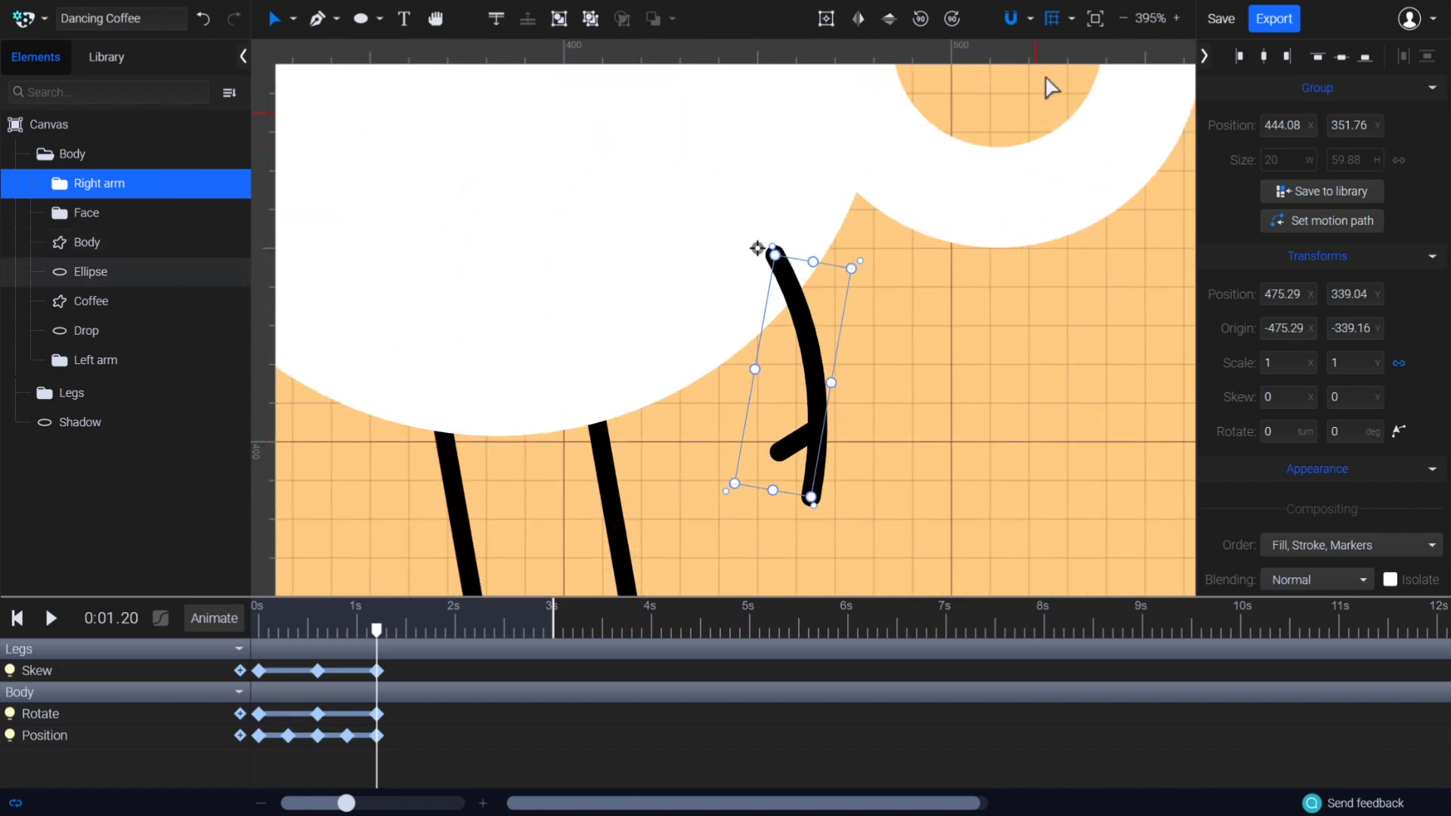
left_click(1032, 20)
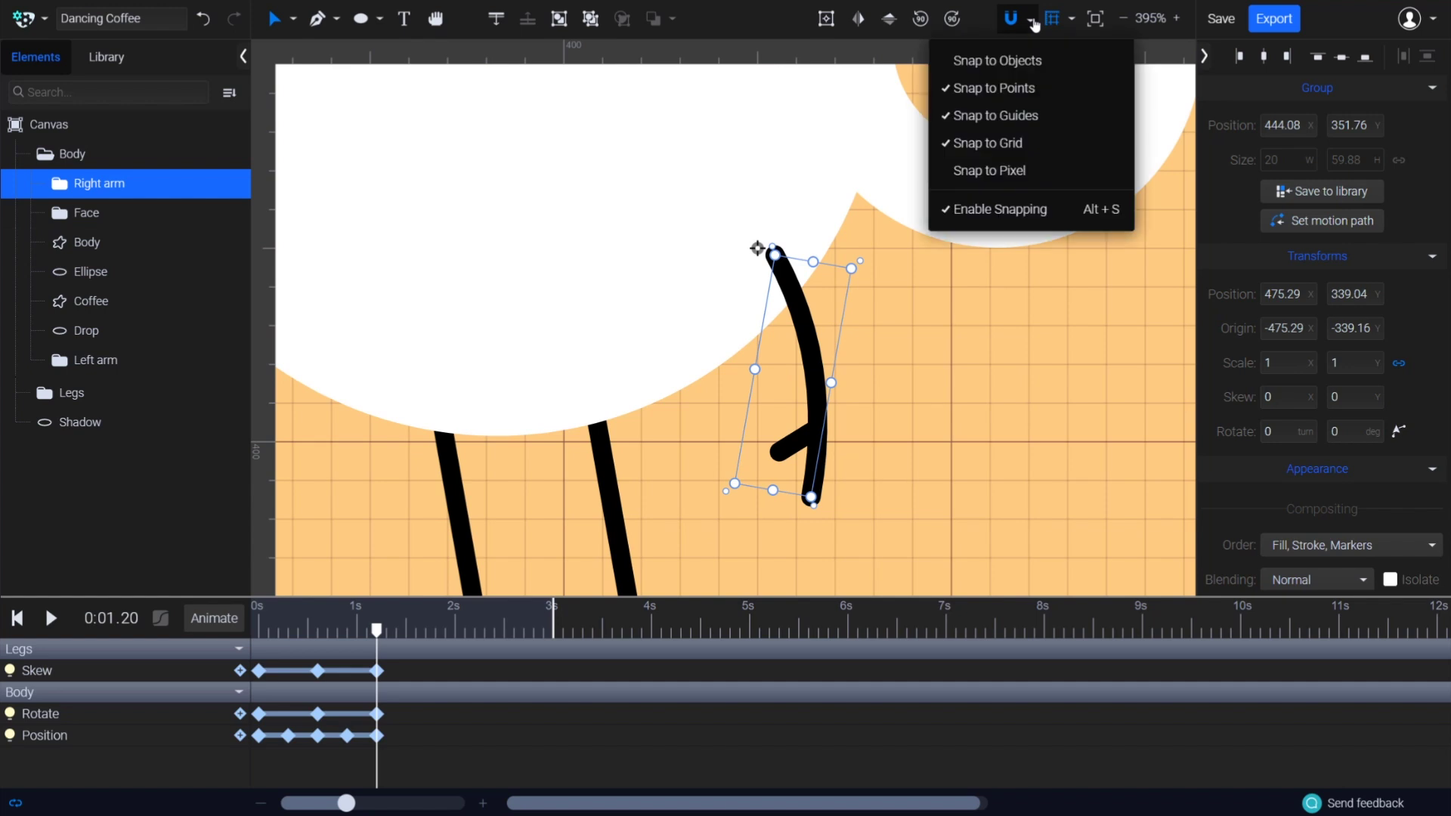
left_click(1018, 144)
left_click_drag(768, 248, 784, 241)
scroll(774, 252, "up", 10)
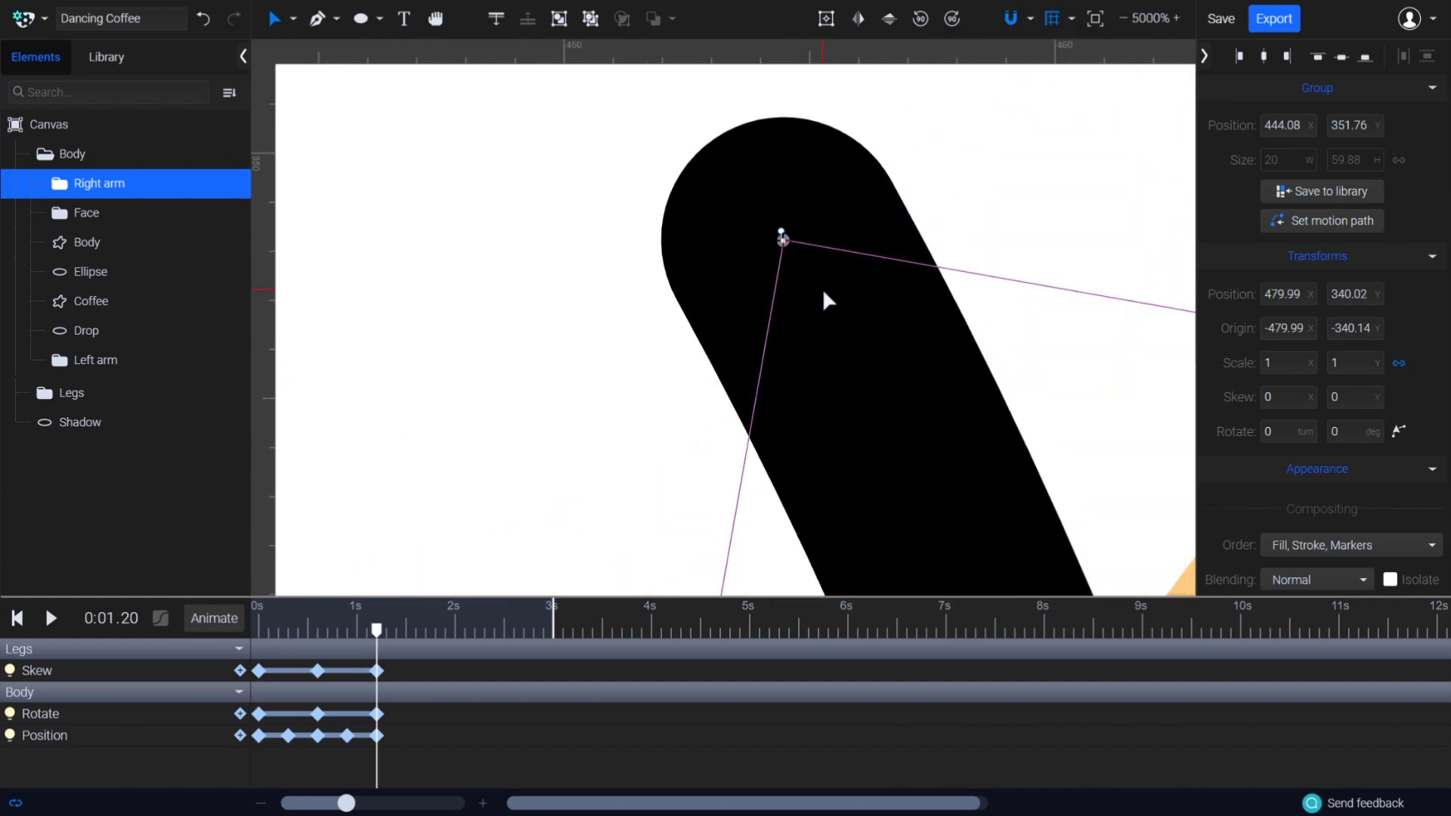
scroll(817, 294, "down", 9)
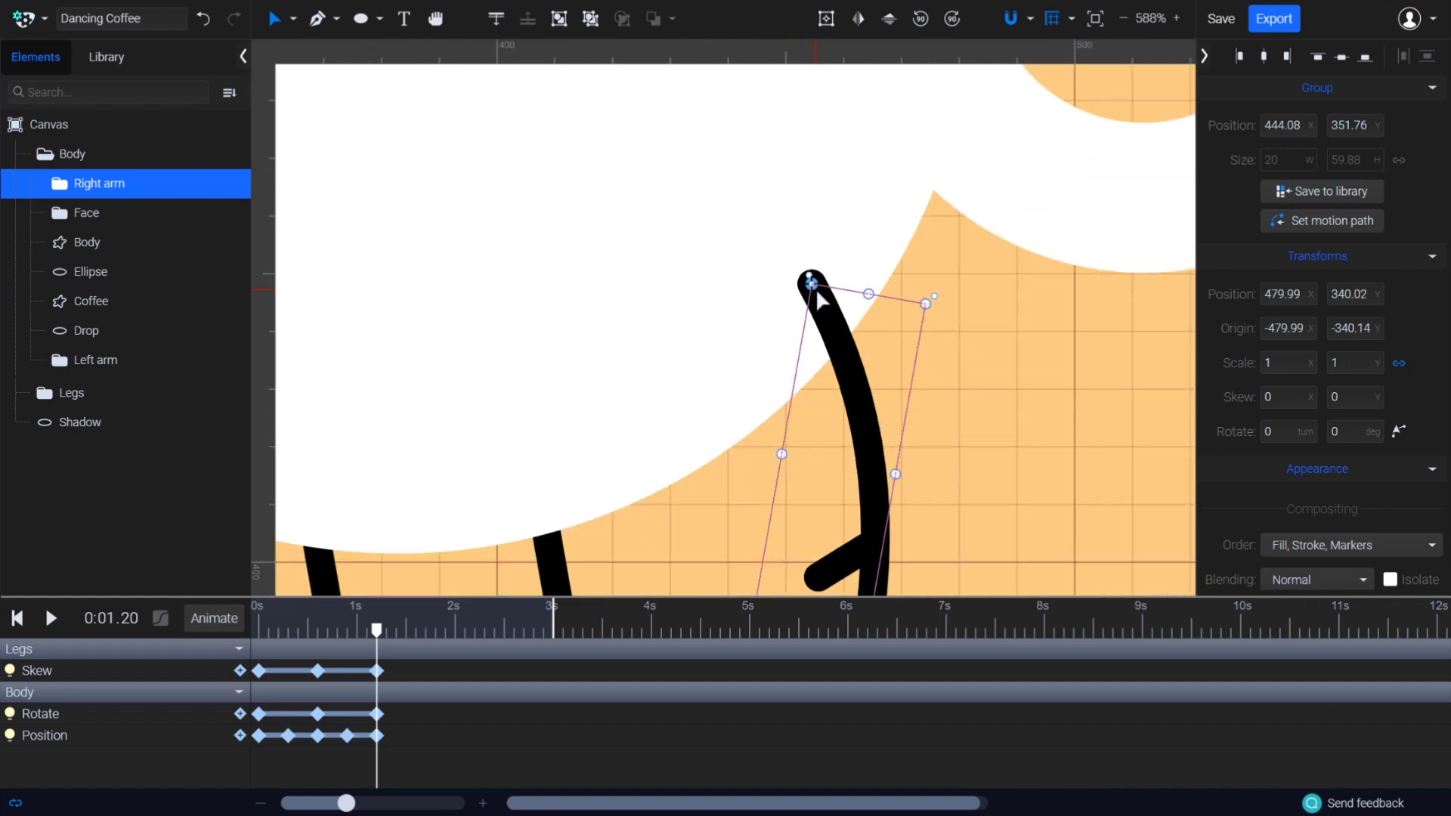
scroll(814, 288, "down", 3)
scroll(743, 460, "down", 2)
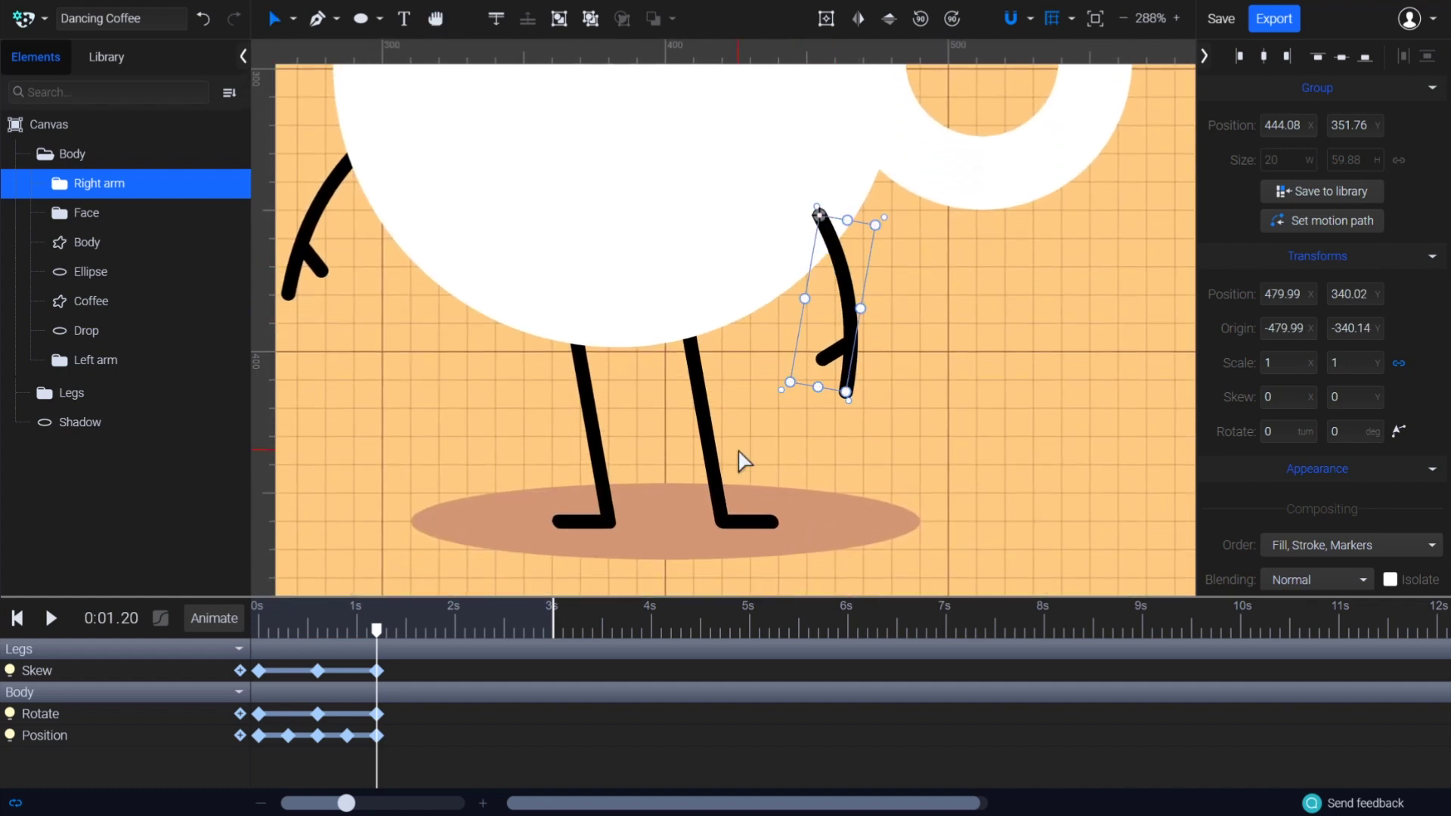
Add a Rotate track to the right arm with −25° at 0 s
left_click_drag(377, 629, 259, 629)
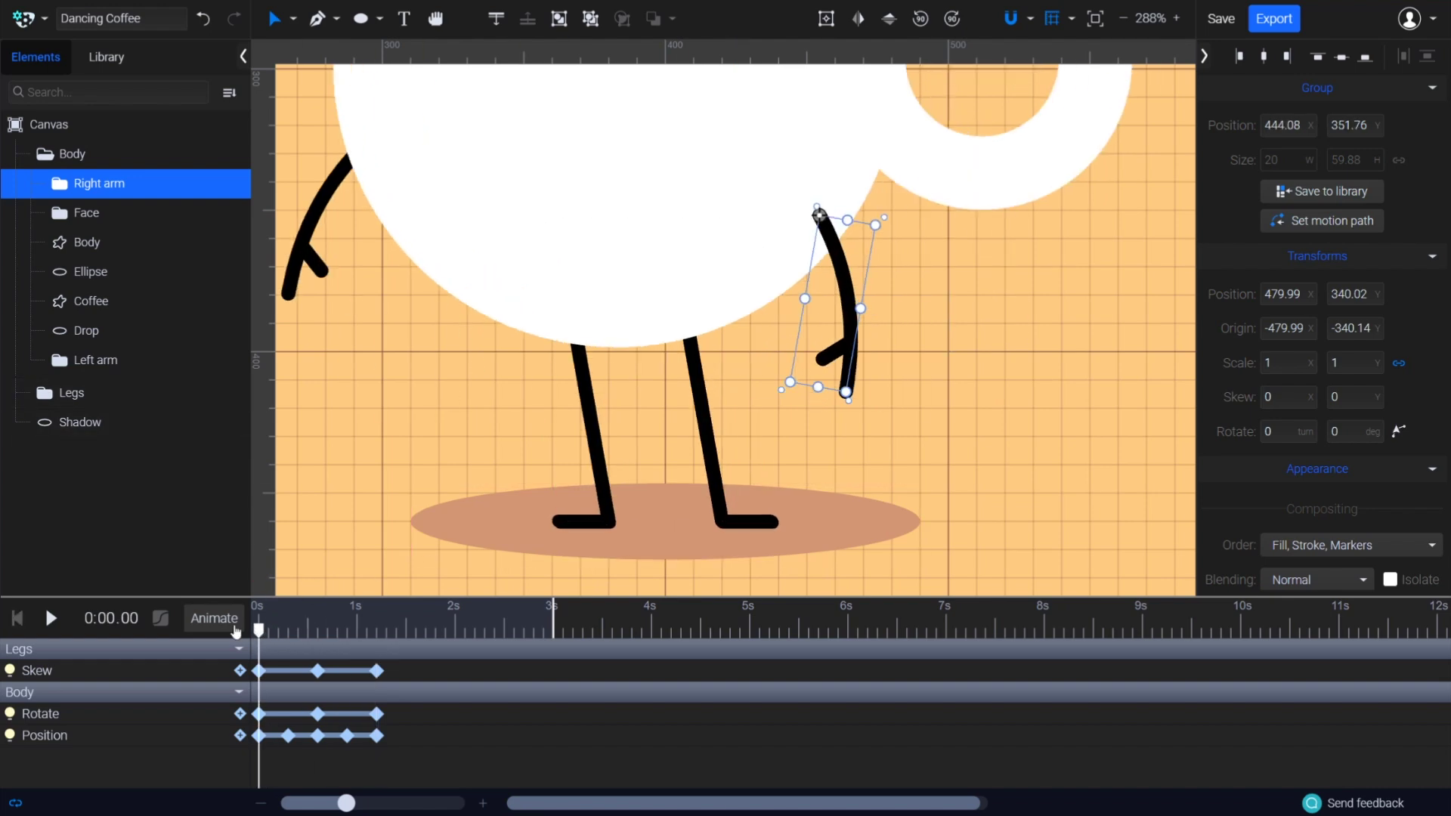
left_click(221, 620)
left_click(184, 491)
left_click(259, 670)
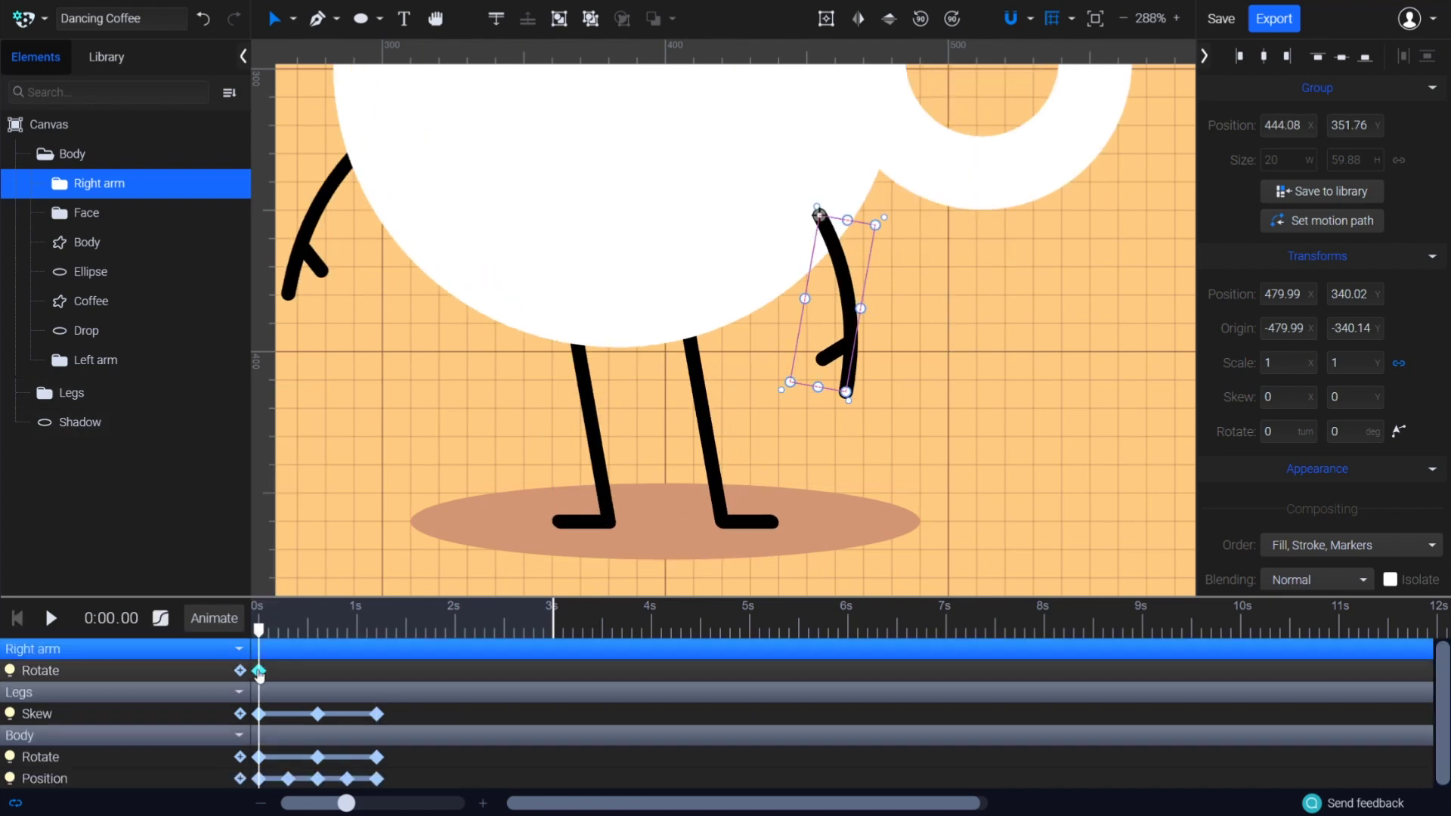
left_click_drag(854, 408, 930, 383)
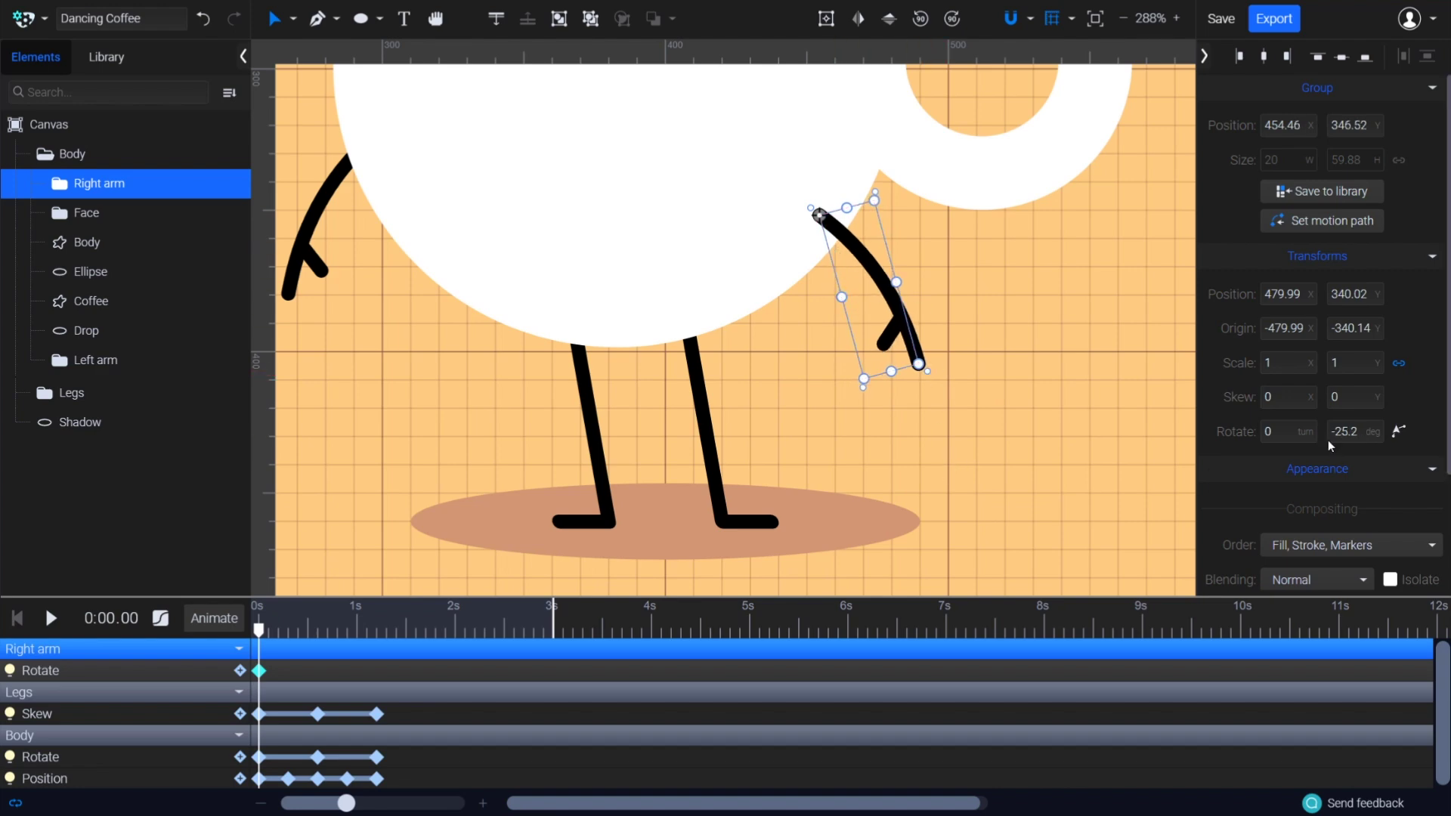
left_click(1349, 431)
type("-25")
key("Return")
Keyframe the right arm's rotation at 50° at 0.6 s
left_click(275, 637)
left_click_drag(275, 637, 318, 637)
left_click(1353, 432)
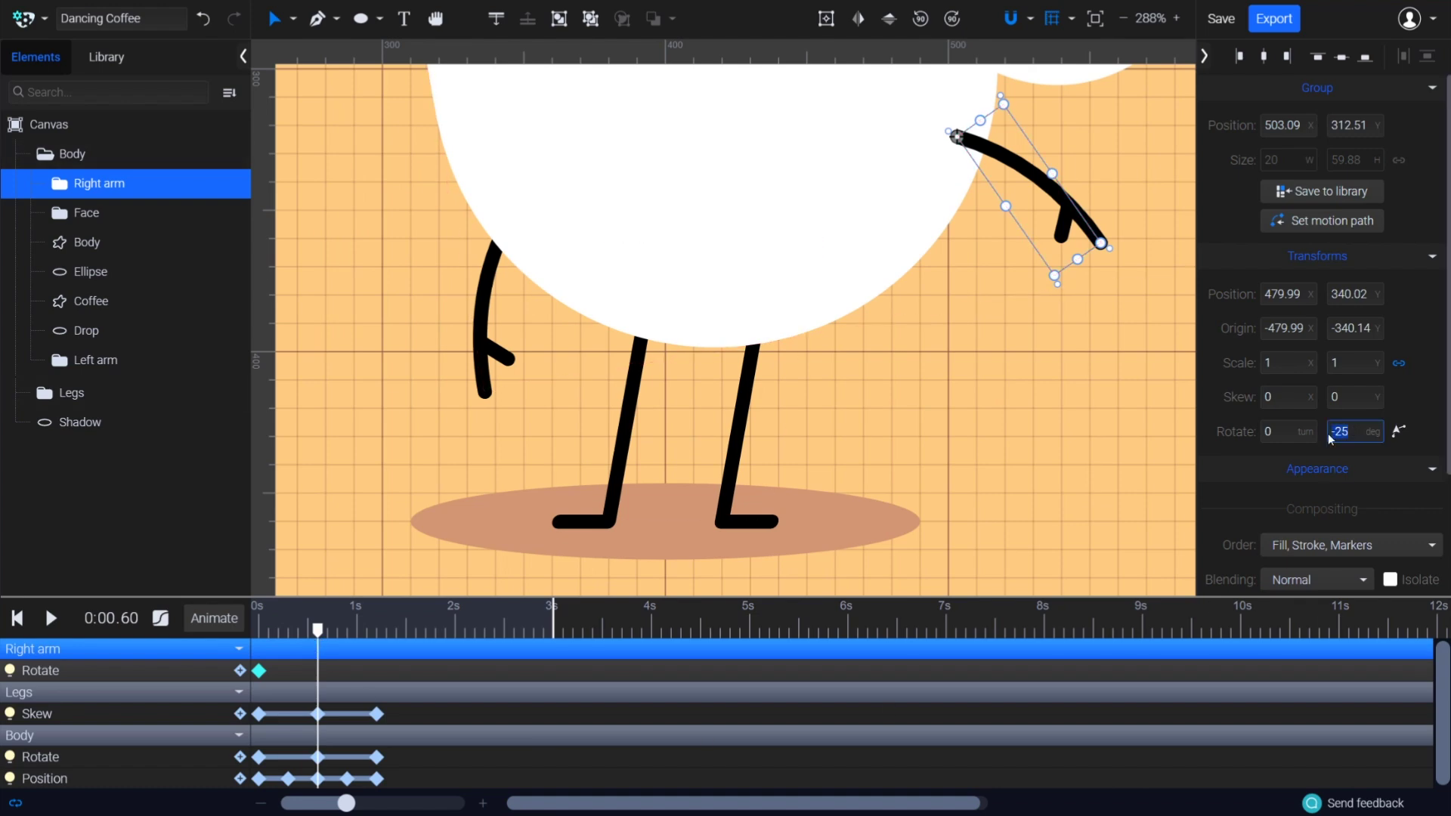
type("50")
key("Return")
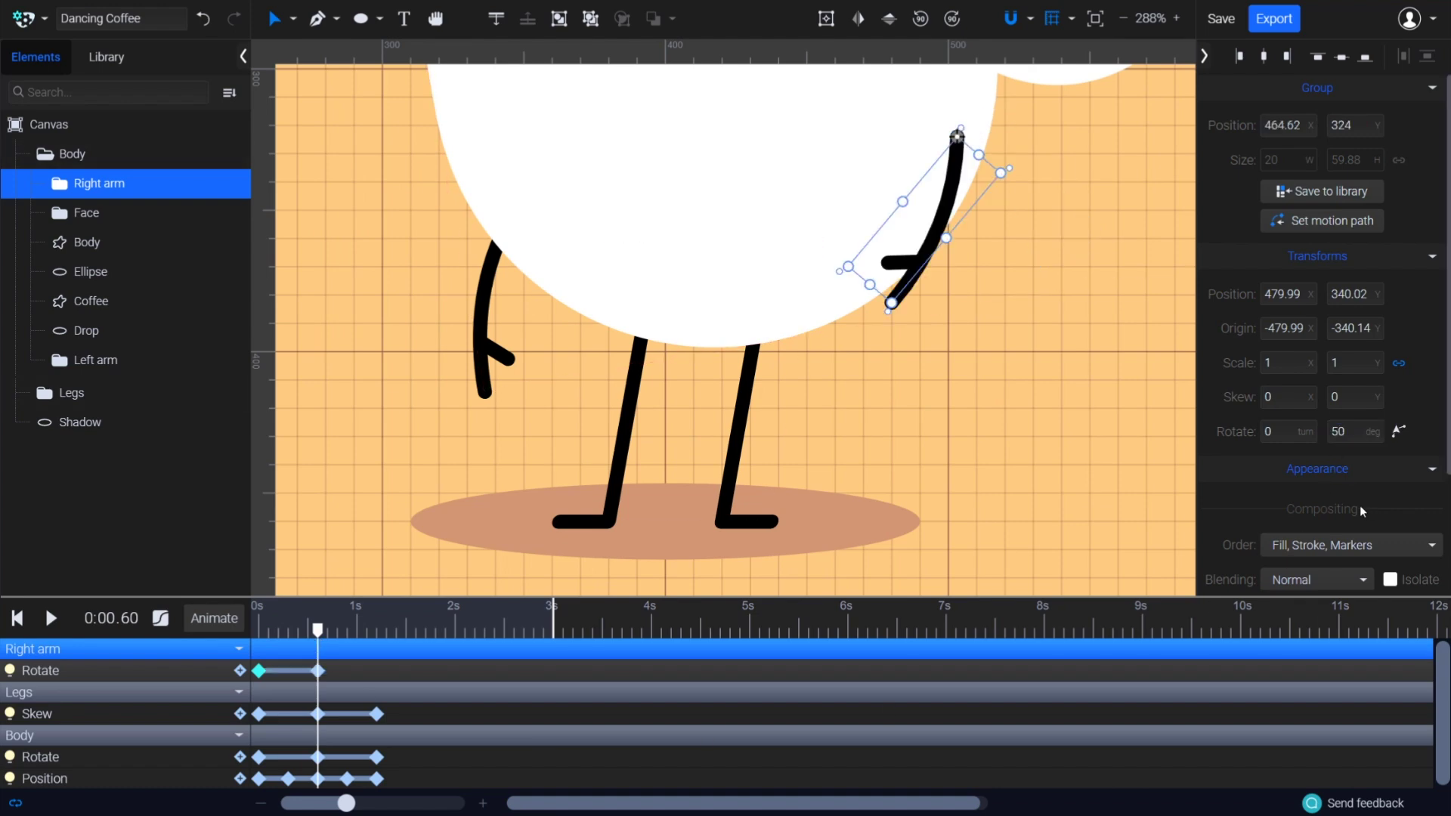
Keyframe −25° at 1.2 s, then return to start and scrub to preview the arm swing
left_click_drag(318, 631, 377, 628)
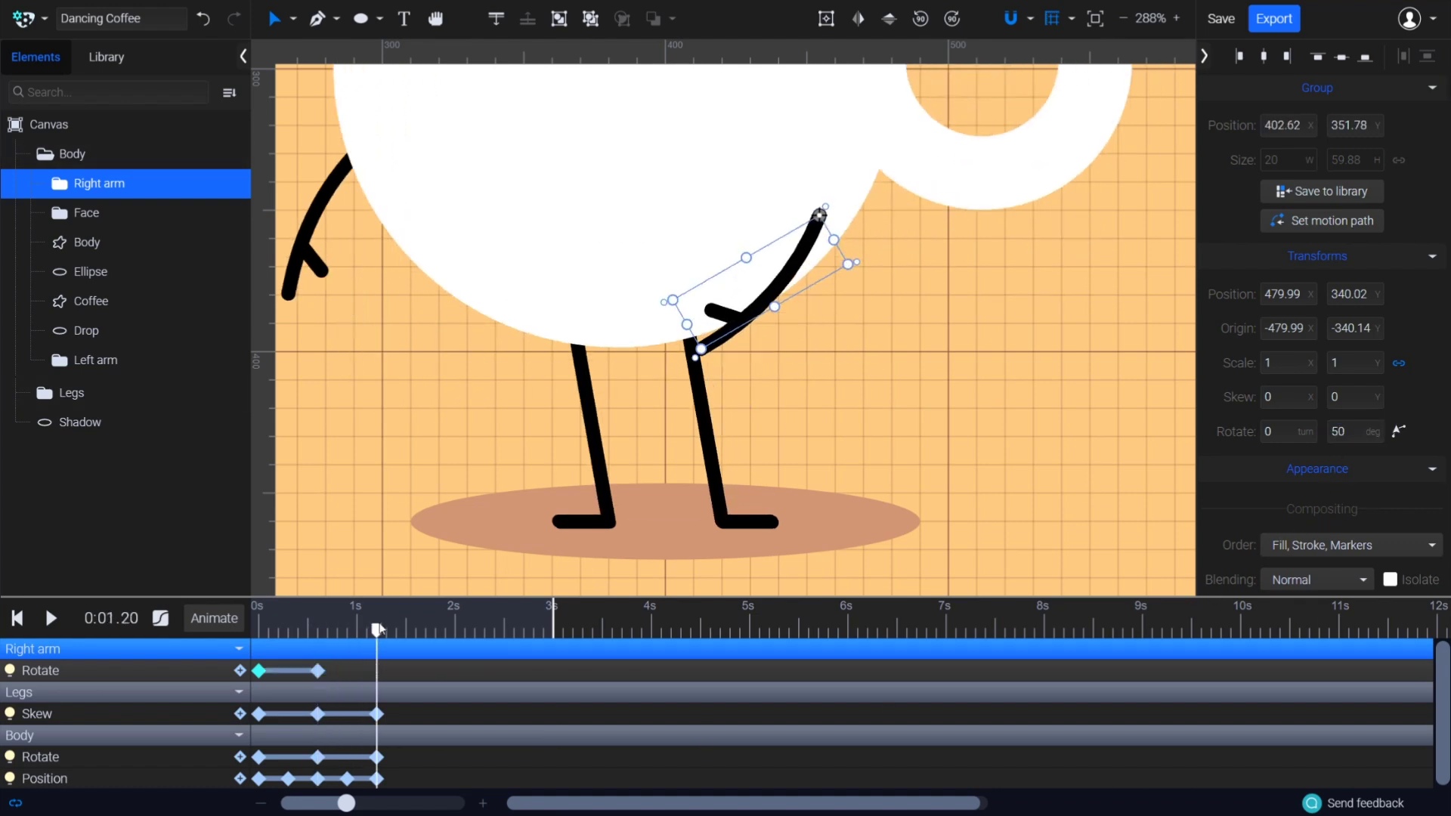
left_click(1353, 431)
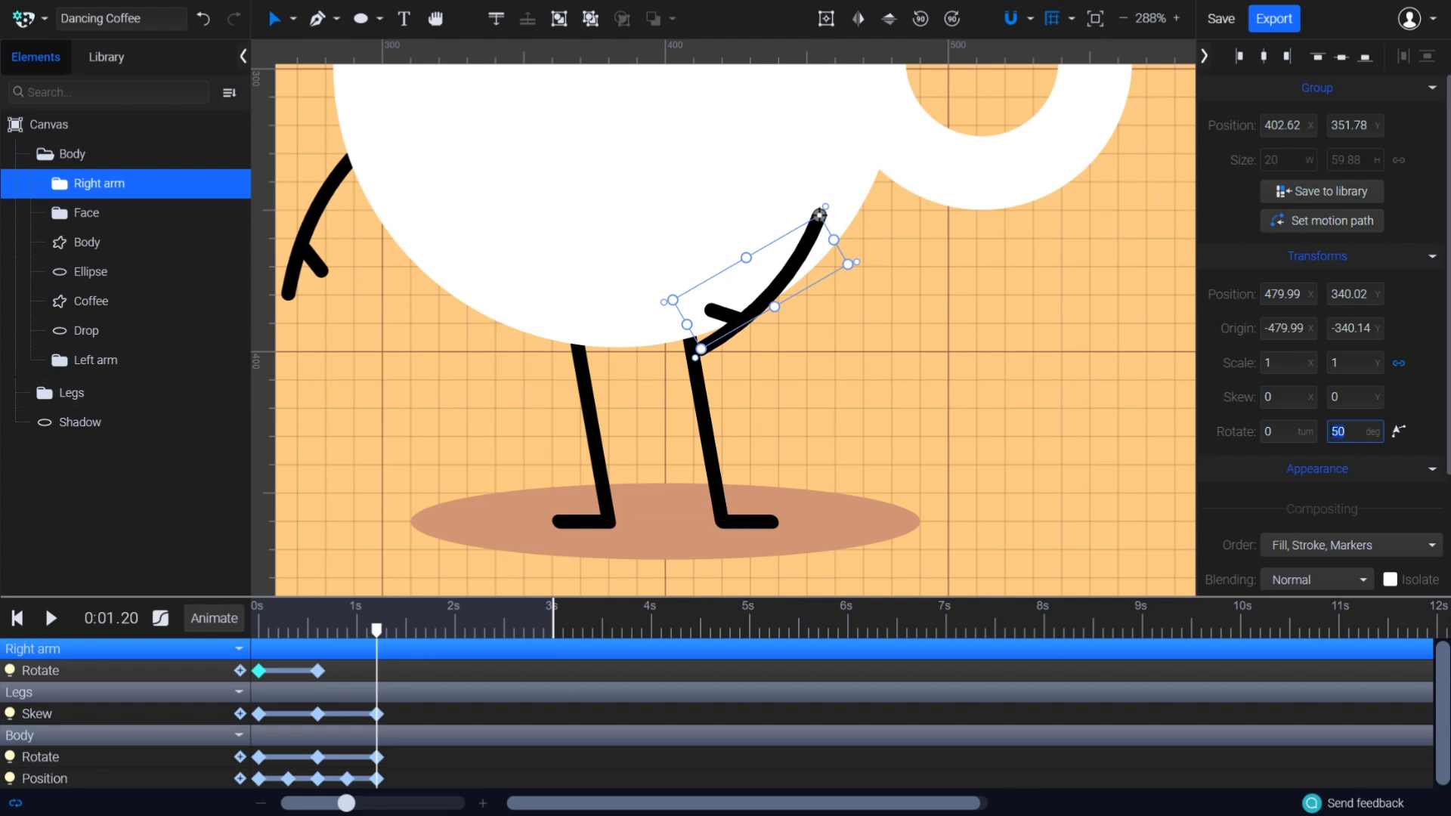
type("-25")
key("Return")
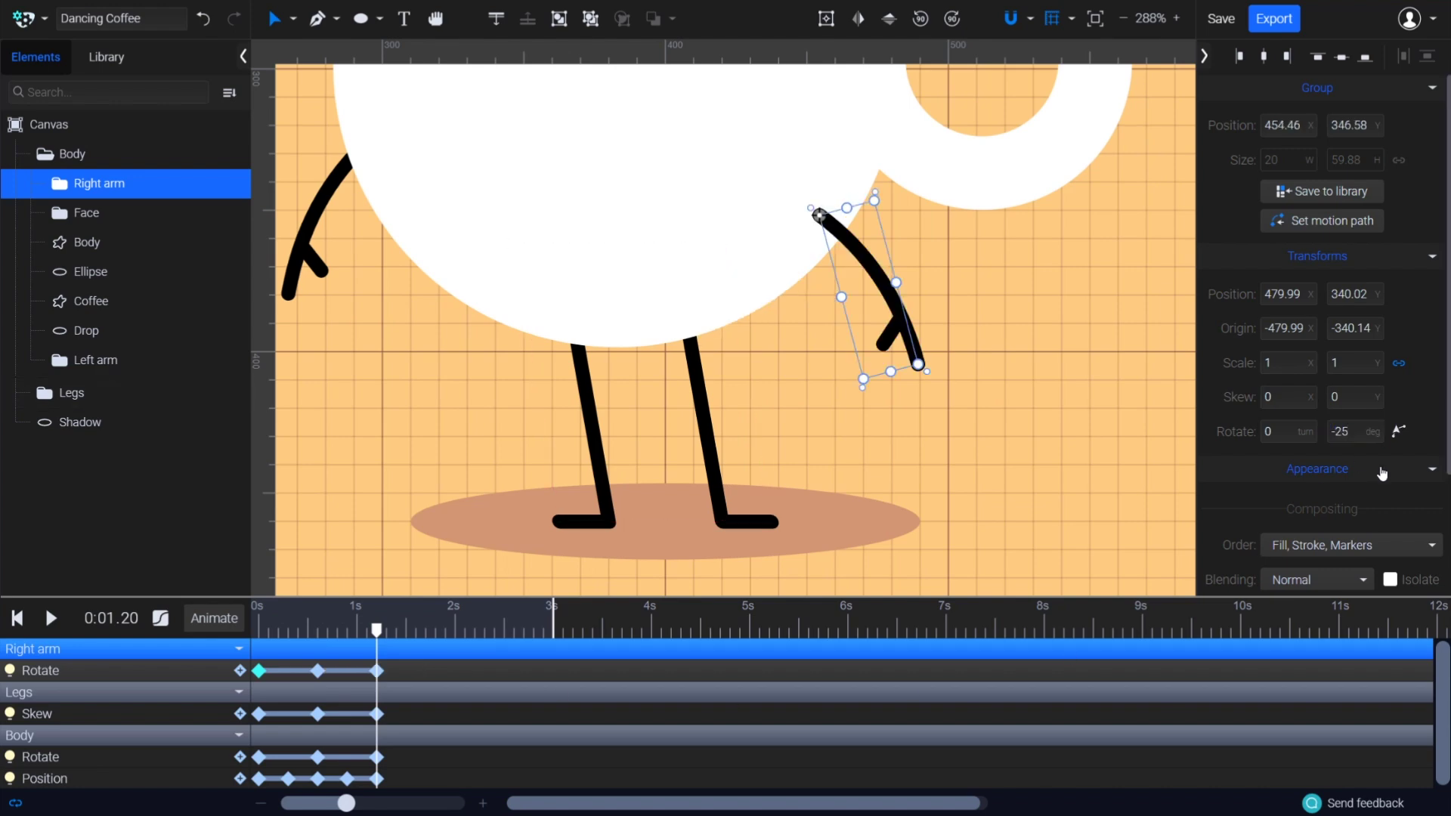
scroll(716, 292, "down", 6)
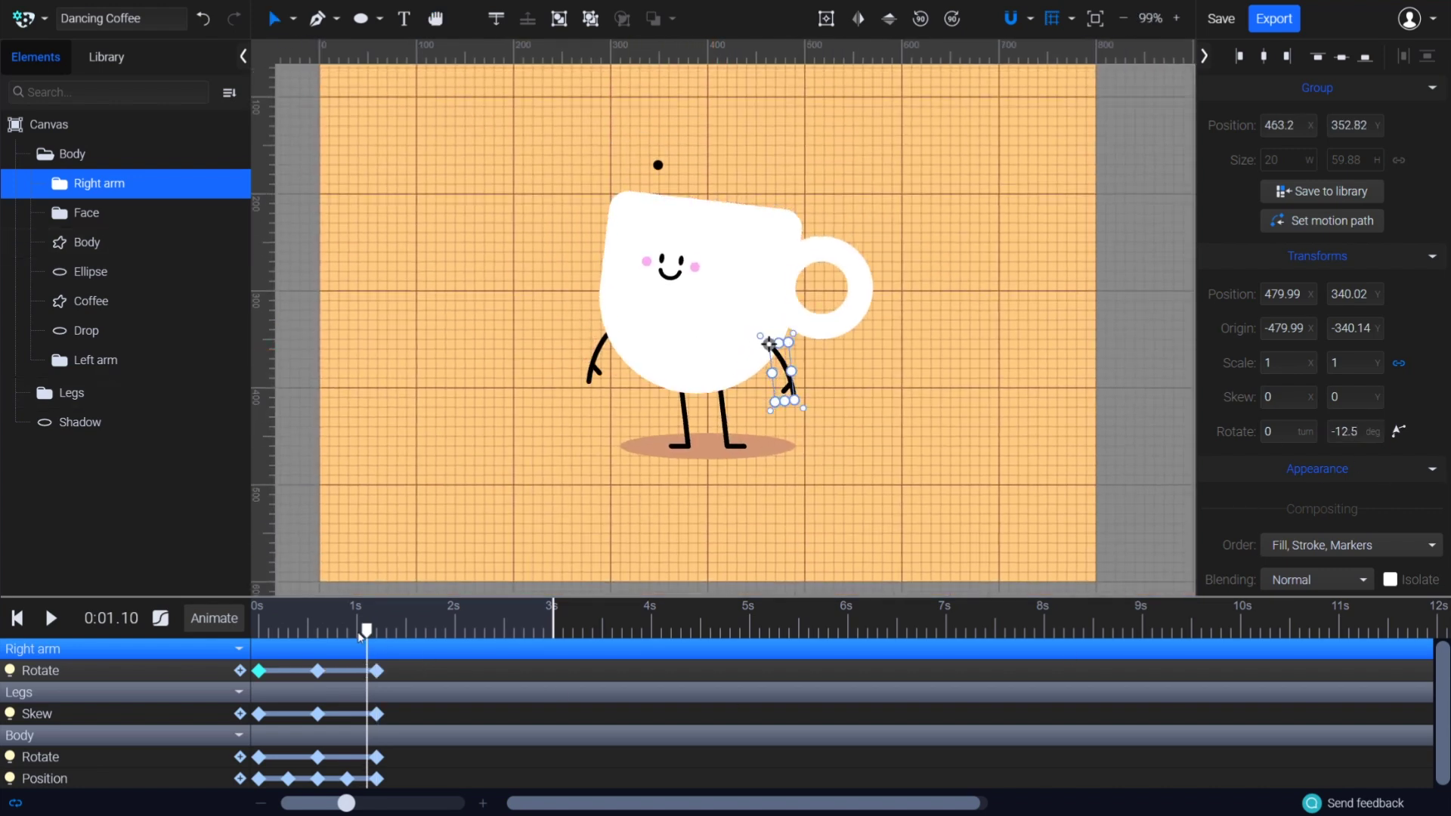
key("Home")
left_click(289, 579)
left_click_drag(259, 632, 250, 660)
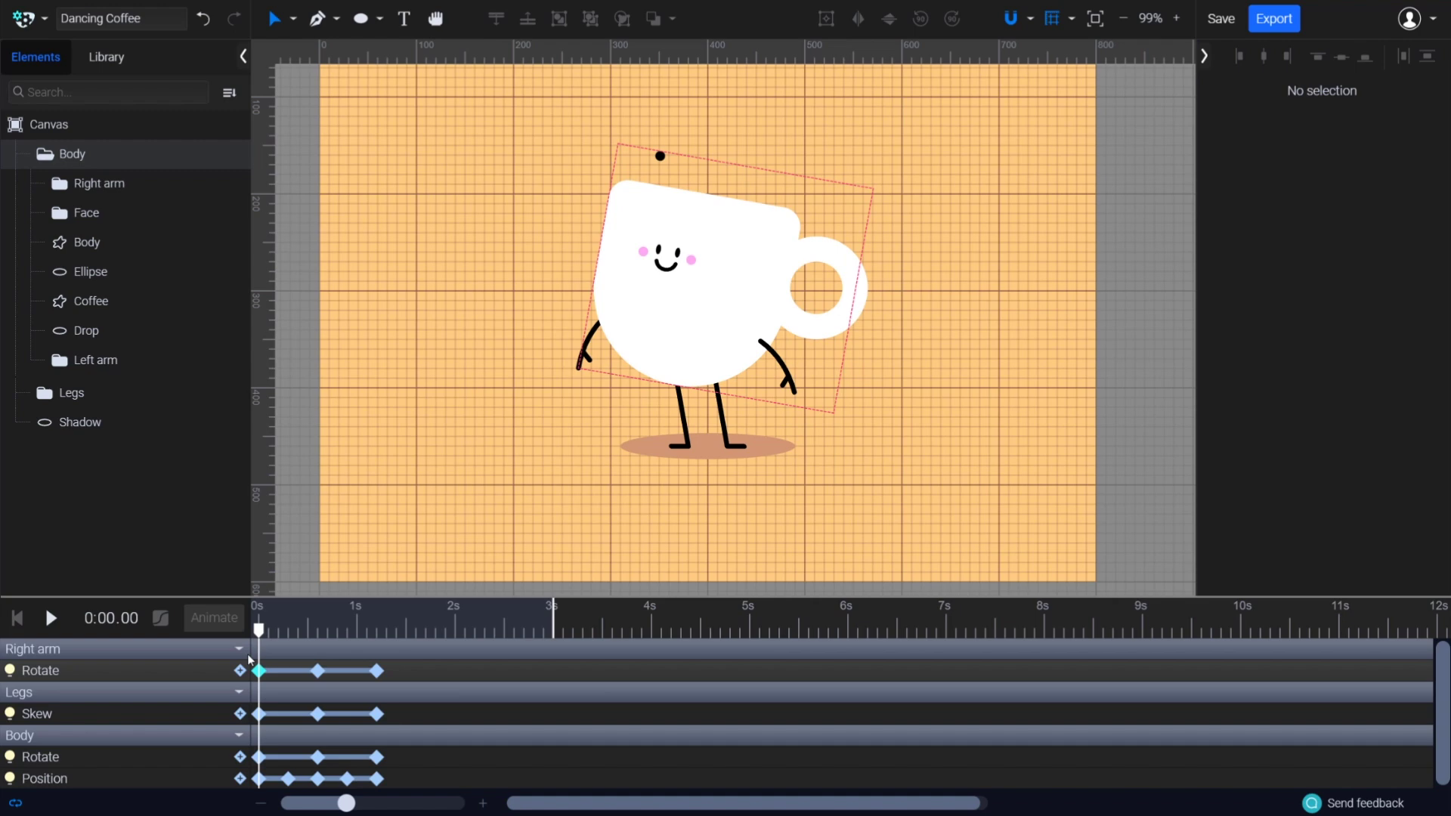
Move the Left arm's pivot to its shoulder end
left_click(114, 359)
scroll(582, 353, "up", 6)
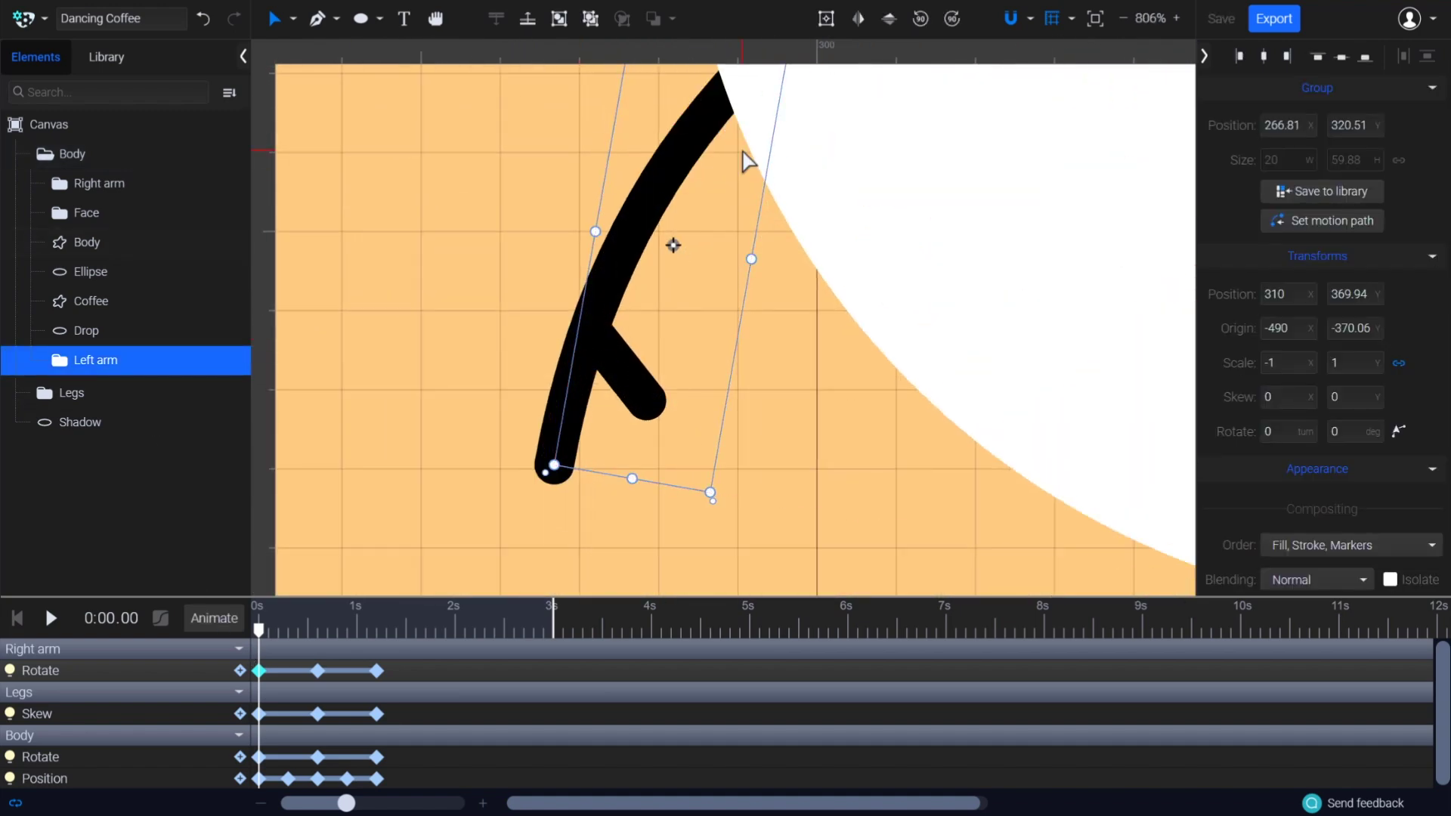
scroll(744, 160, "up", 3)
left_click_drag(605, 469, 726, 245)
scroll(726, 246, "up", 8)
scroll(726, 245, "down", 15)
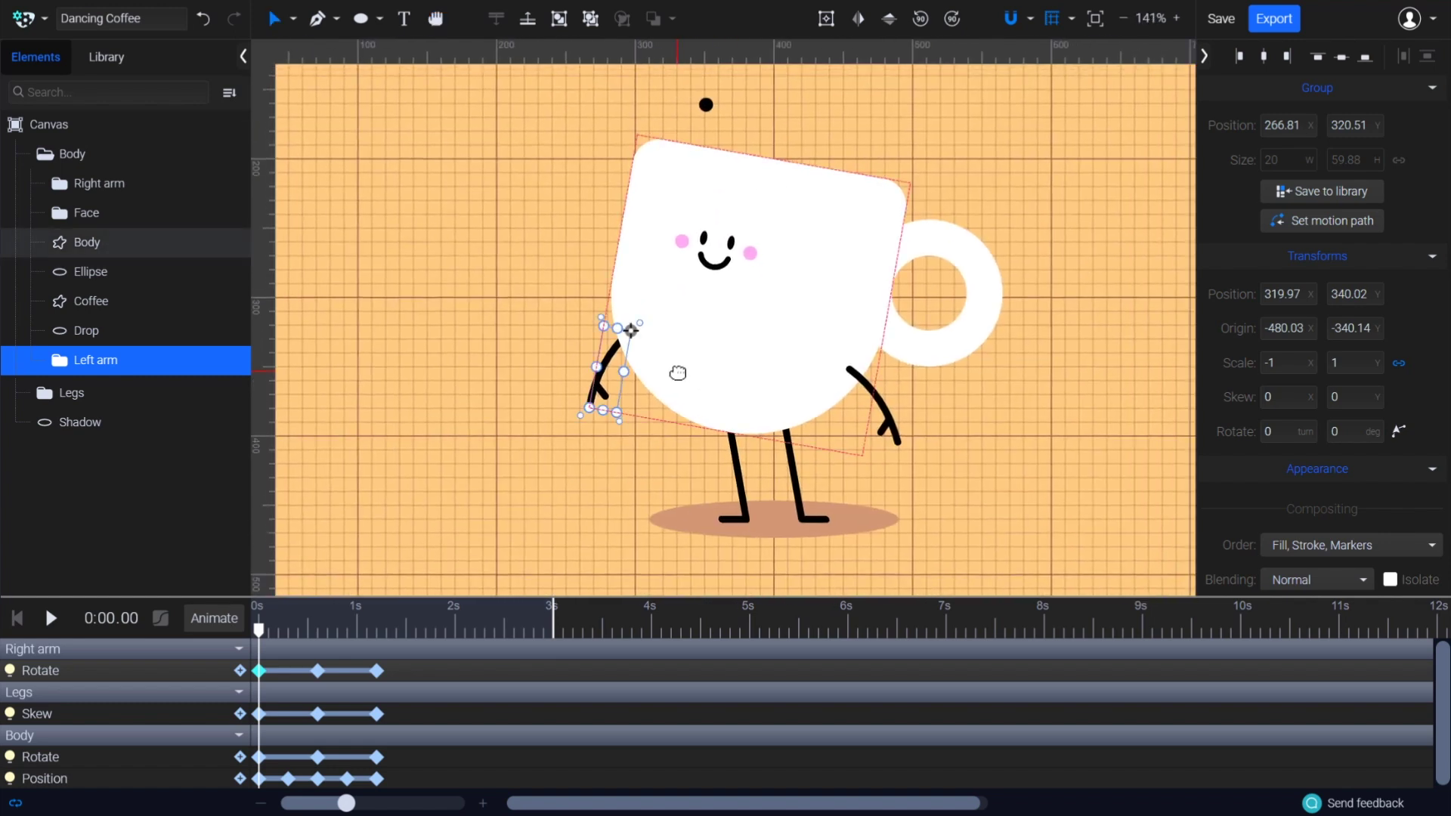
Add a Rotate track to the left arm with −25° at 0 s and 50° at 0.6 s
left_click(214, 618)
left_click(225, 488)
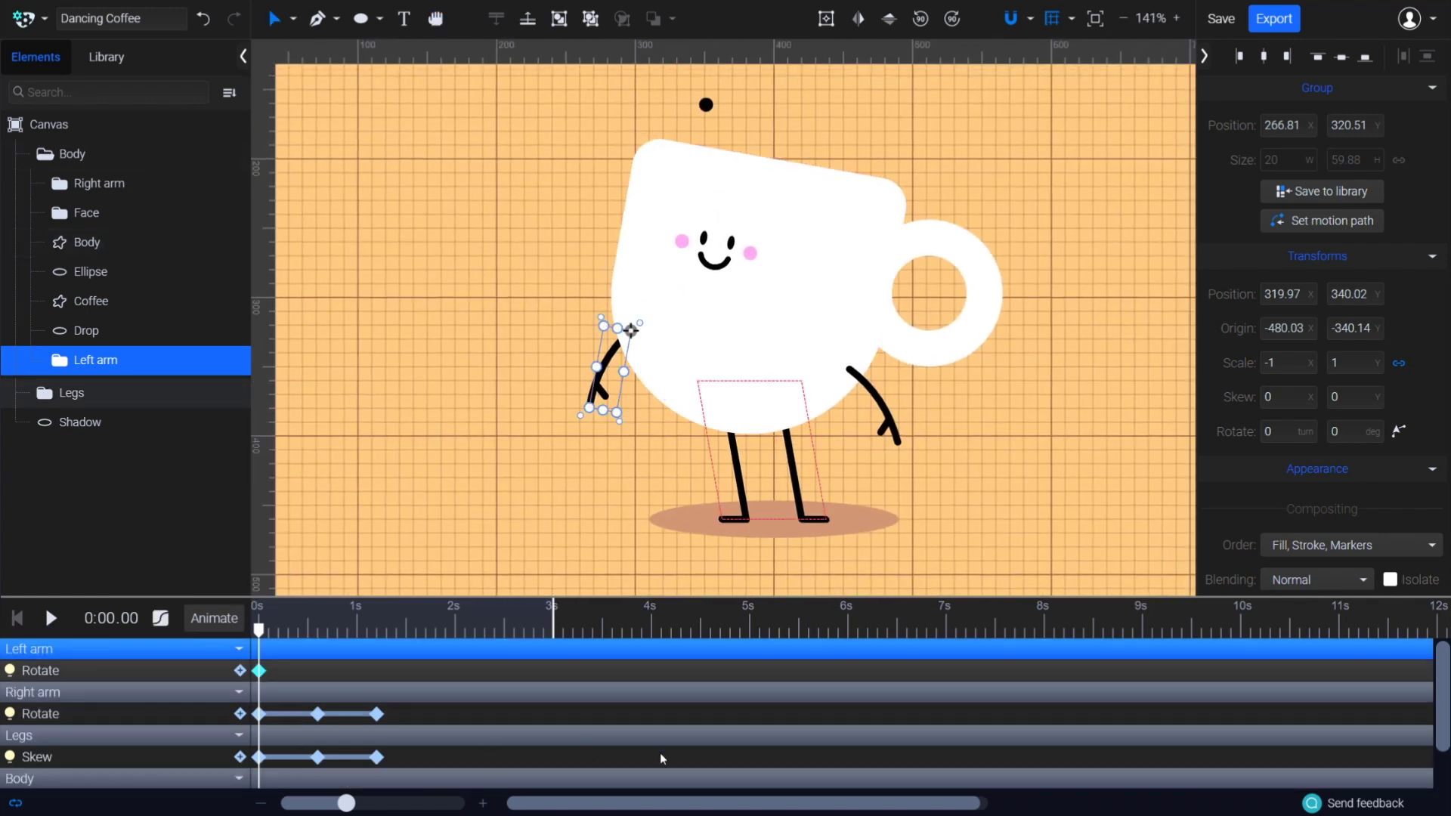
left_click(1353, 432)
key("Return")
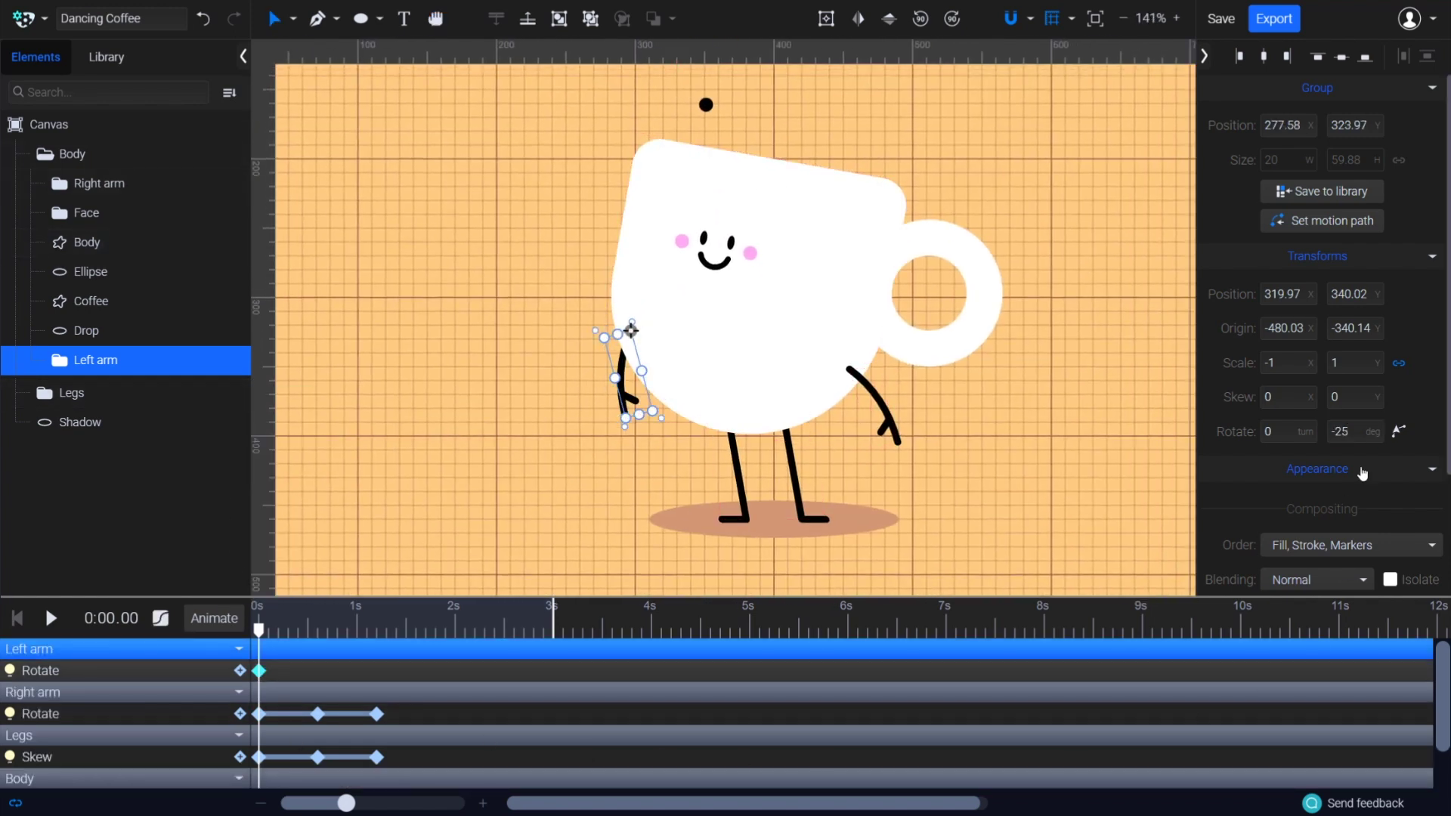
key("shift+Right")
key("ctrl+a")
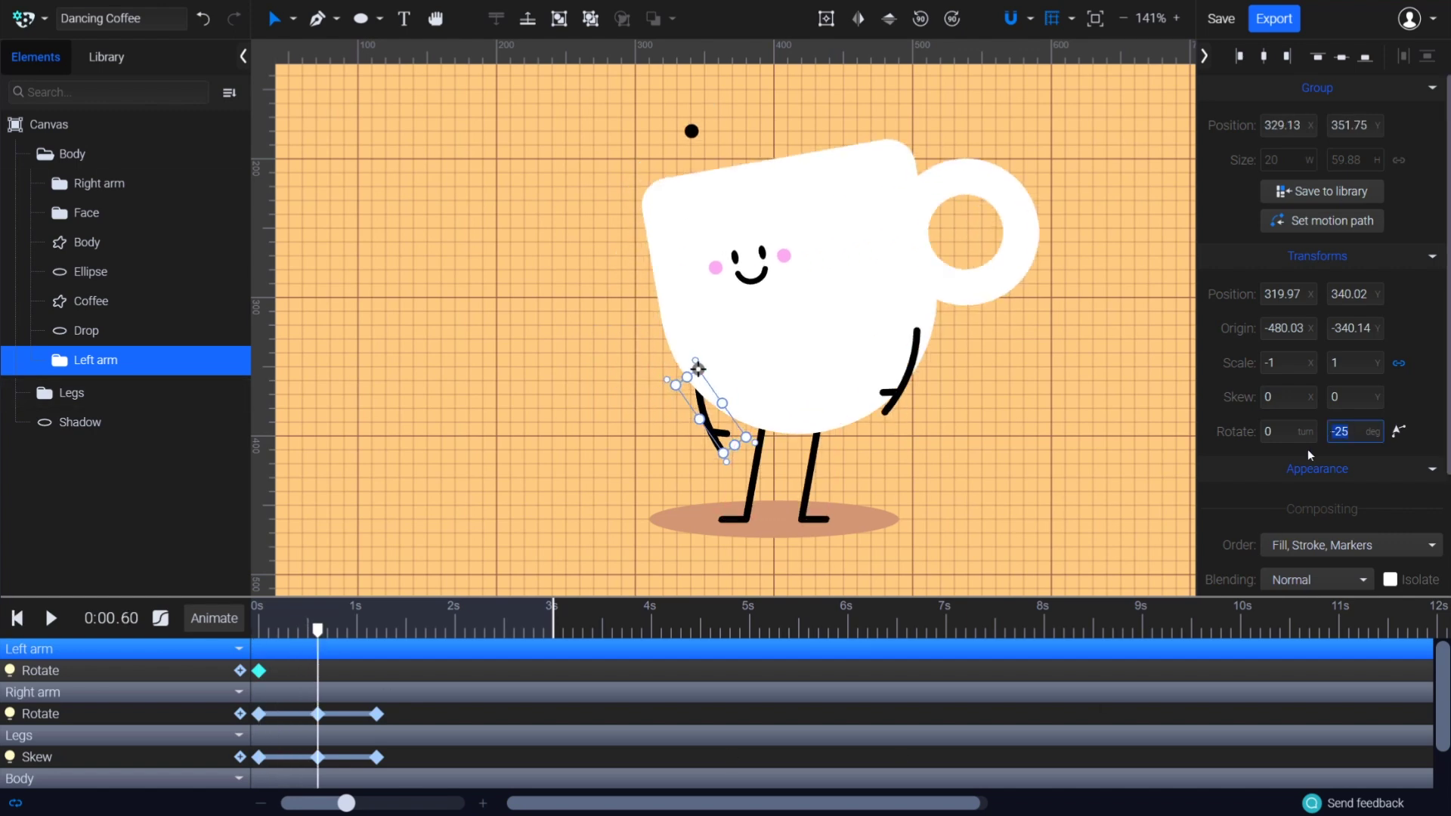
type("50")
key("Return")
Set the left arm's rotation to −25° at 1.2 s and save the project
key("shift+Right")
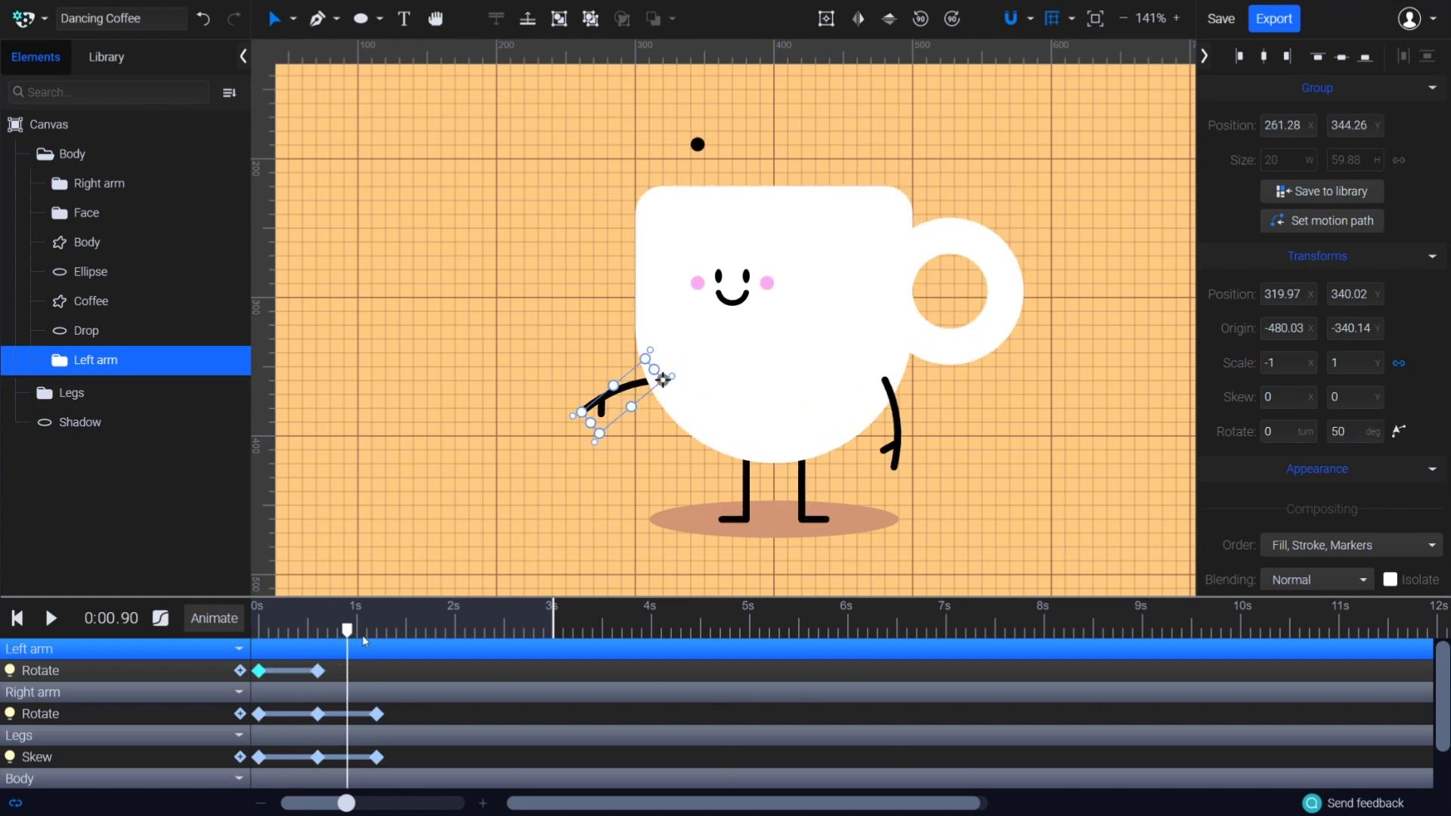
left_click(1332, 432)
type("-25")
key("Return")
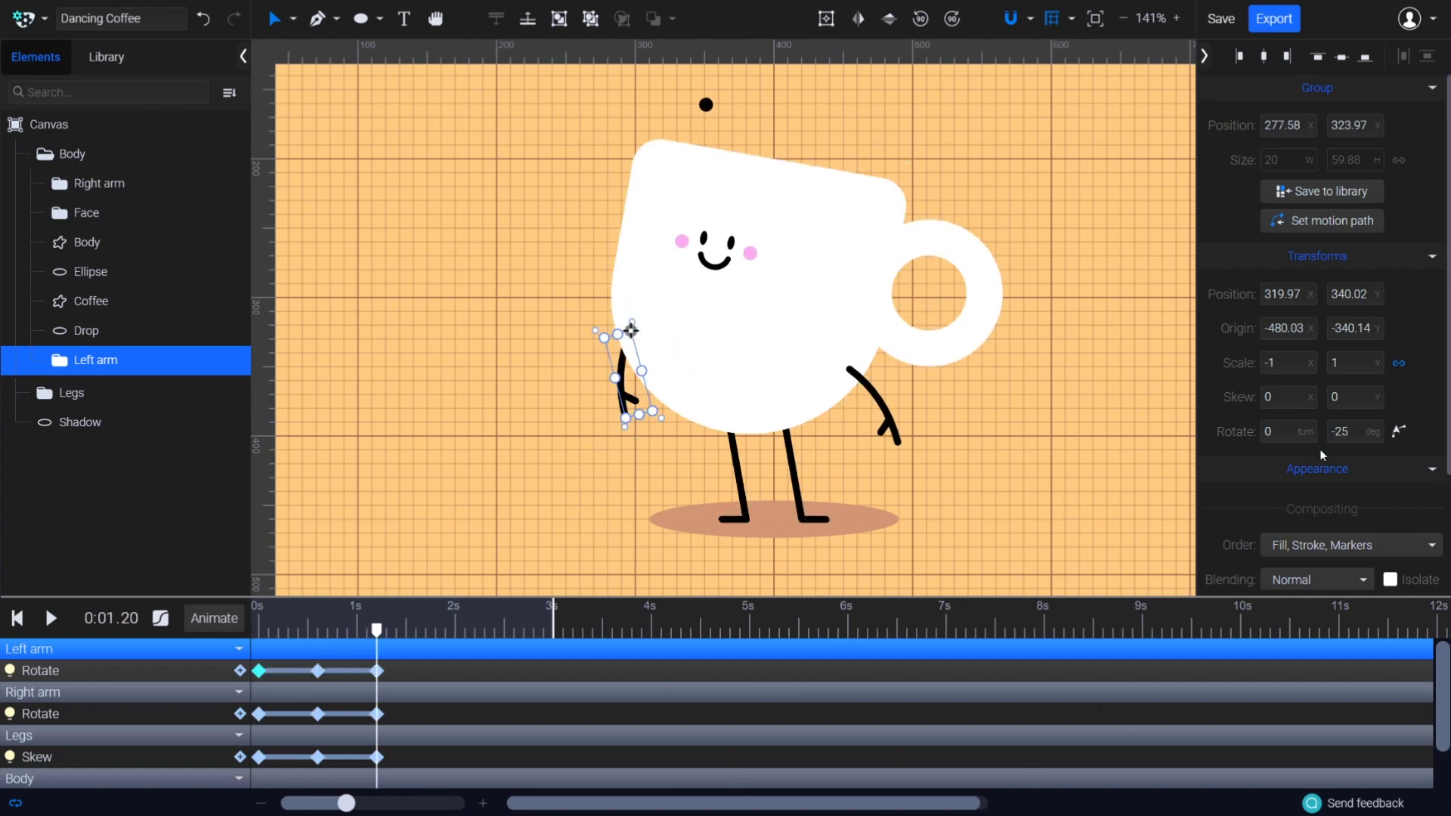
key("ctrl+s")
key("Home")
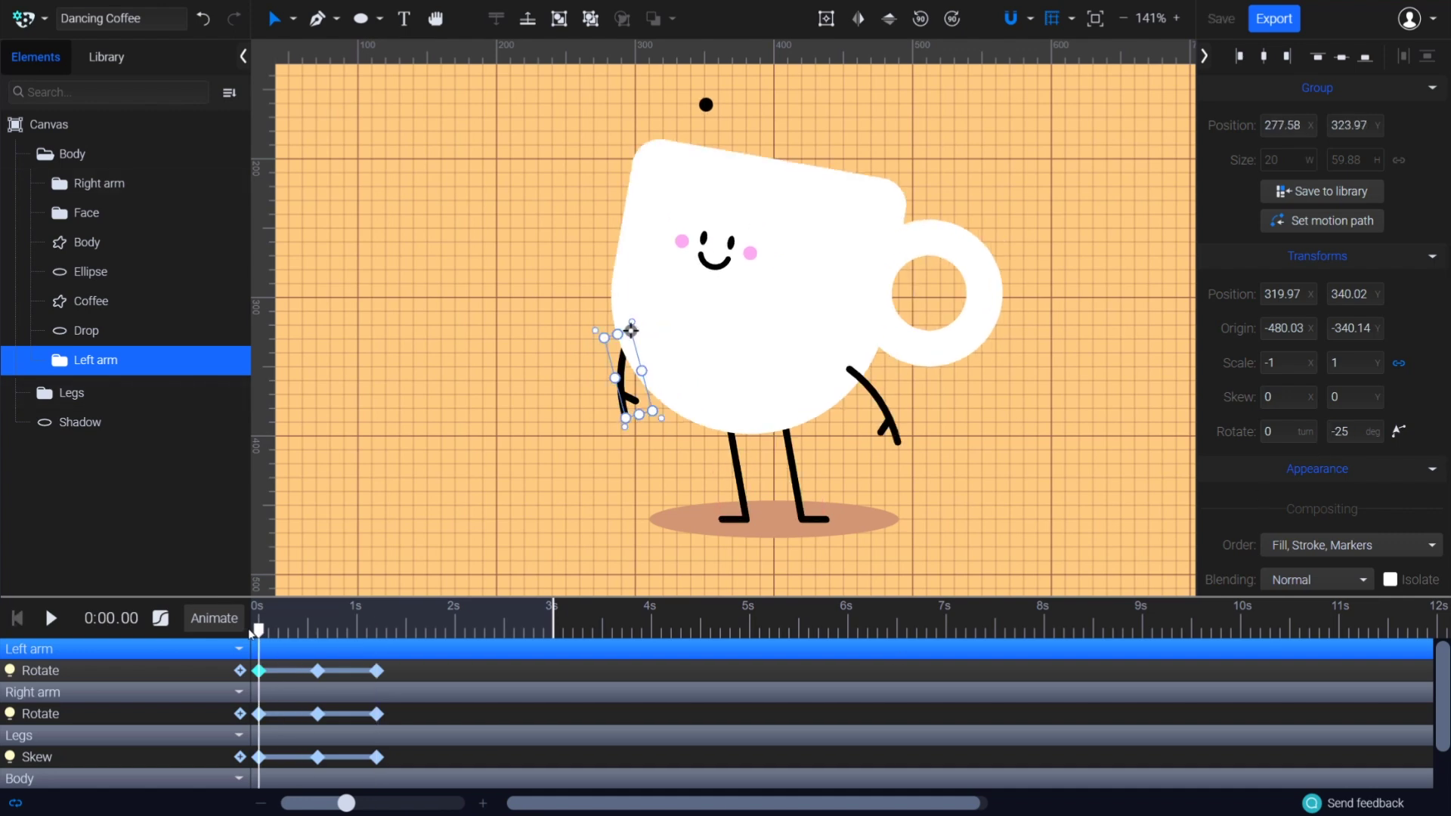
left_click(469, 547)
Lower the cup Body to Position Y 232.29 at its 0.3 s keyframe
key("space")
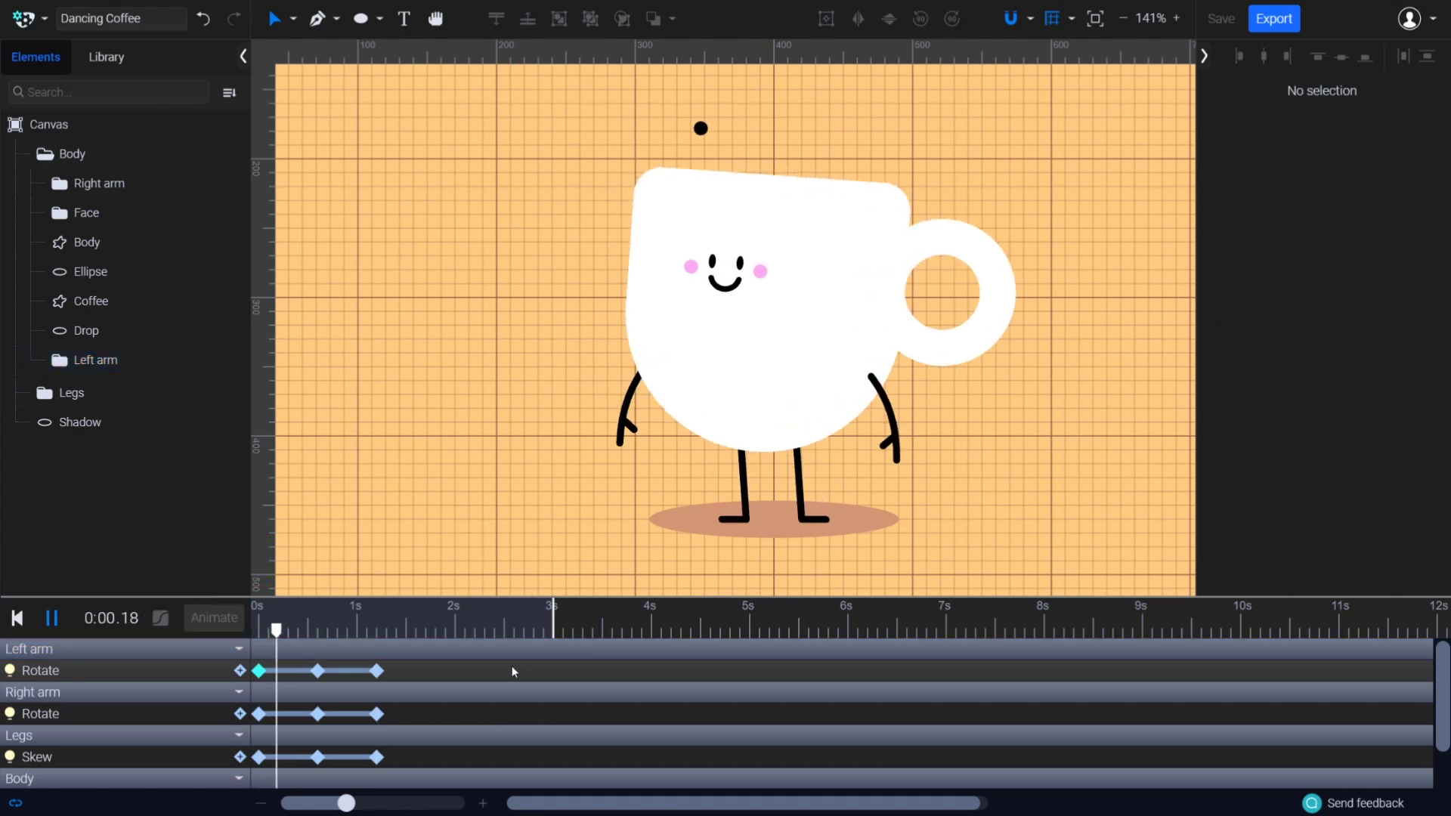
key("space")
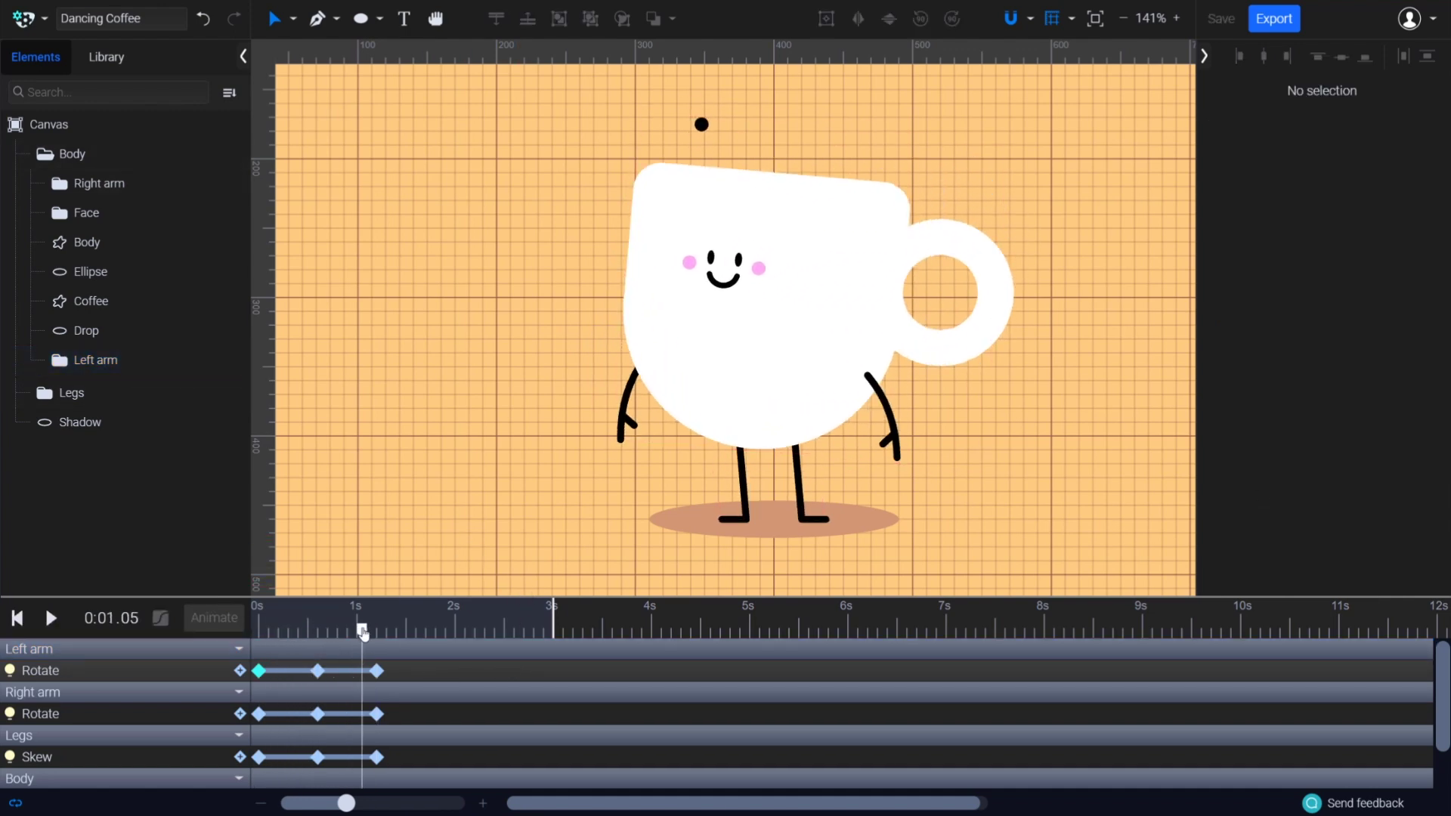
left_click_drag(363, 630, 253, 641)
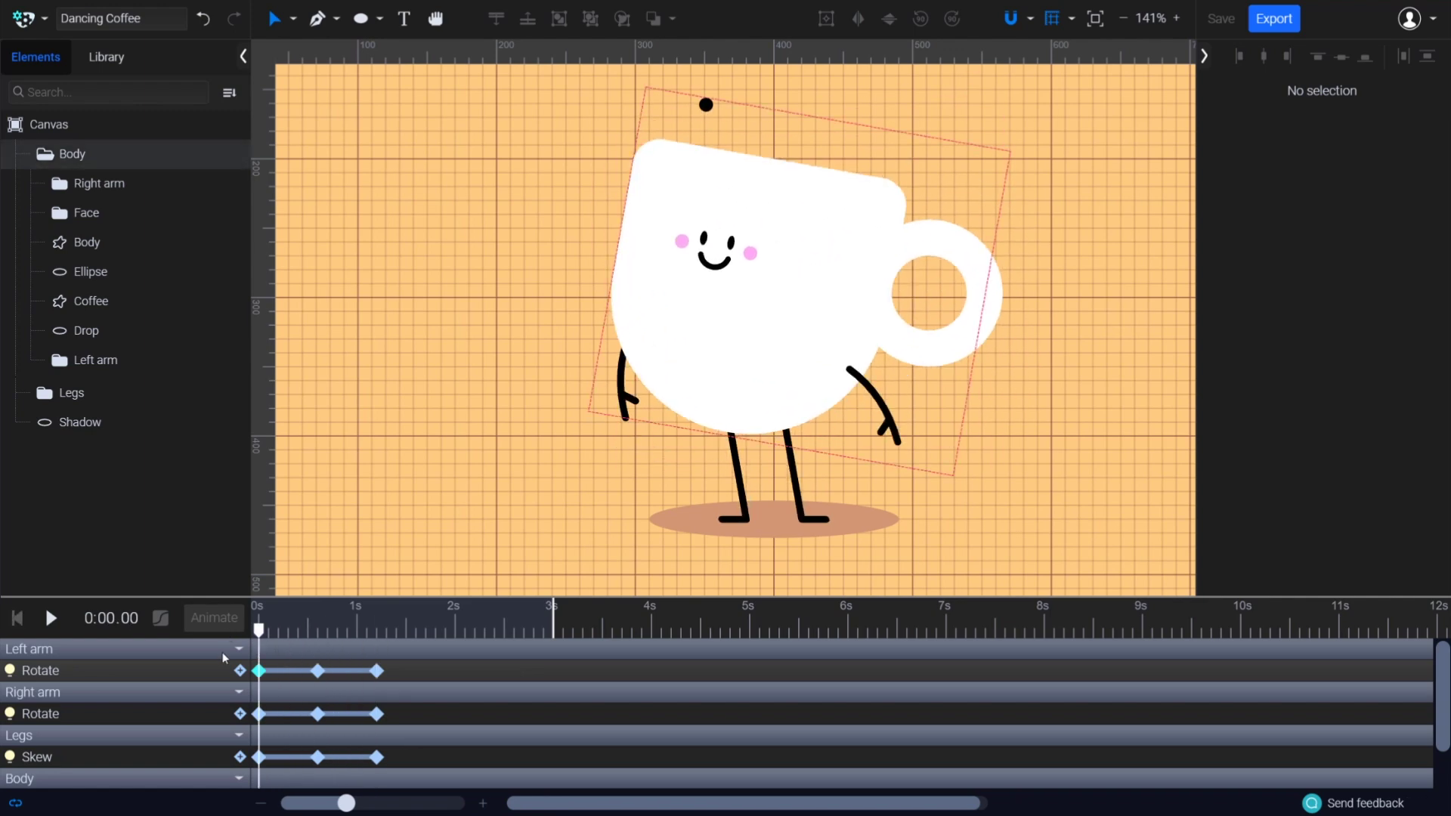
double_click(130, 155)
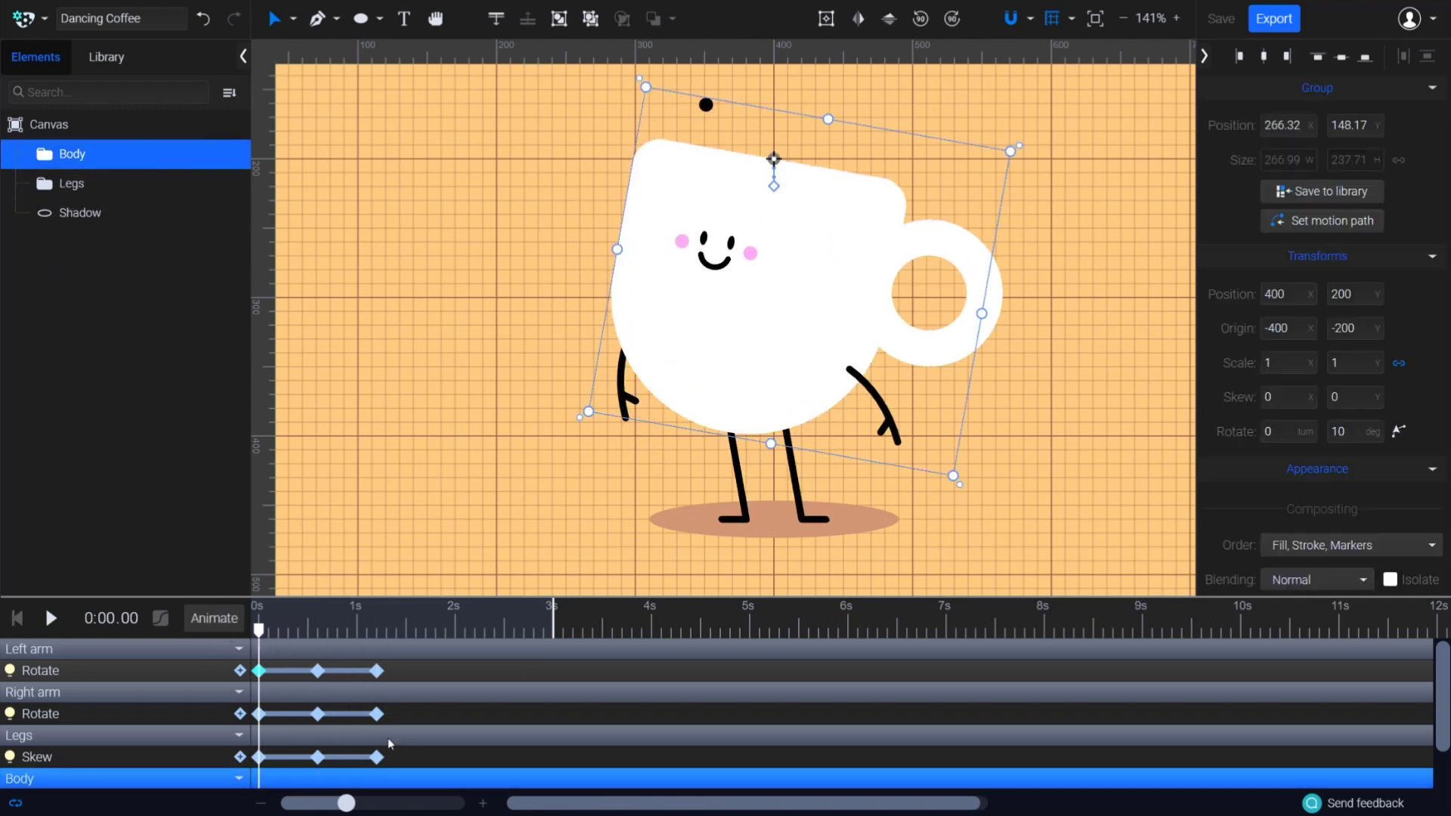
scroll(399, 741, "down", 1)
left_click(288, 778)
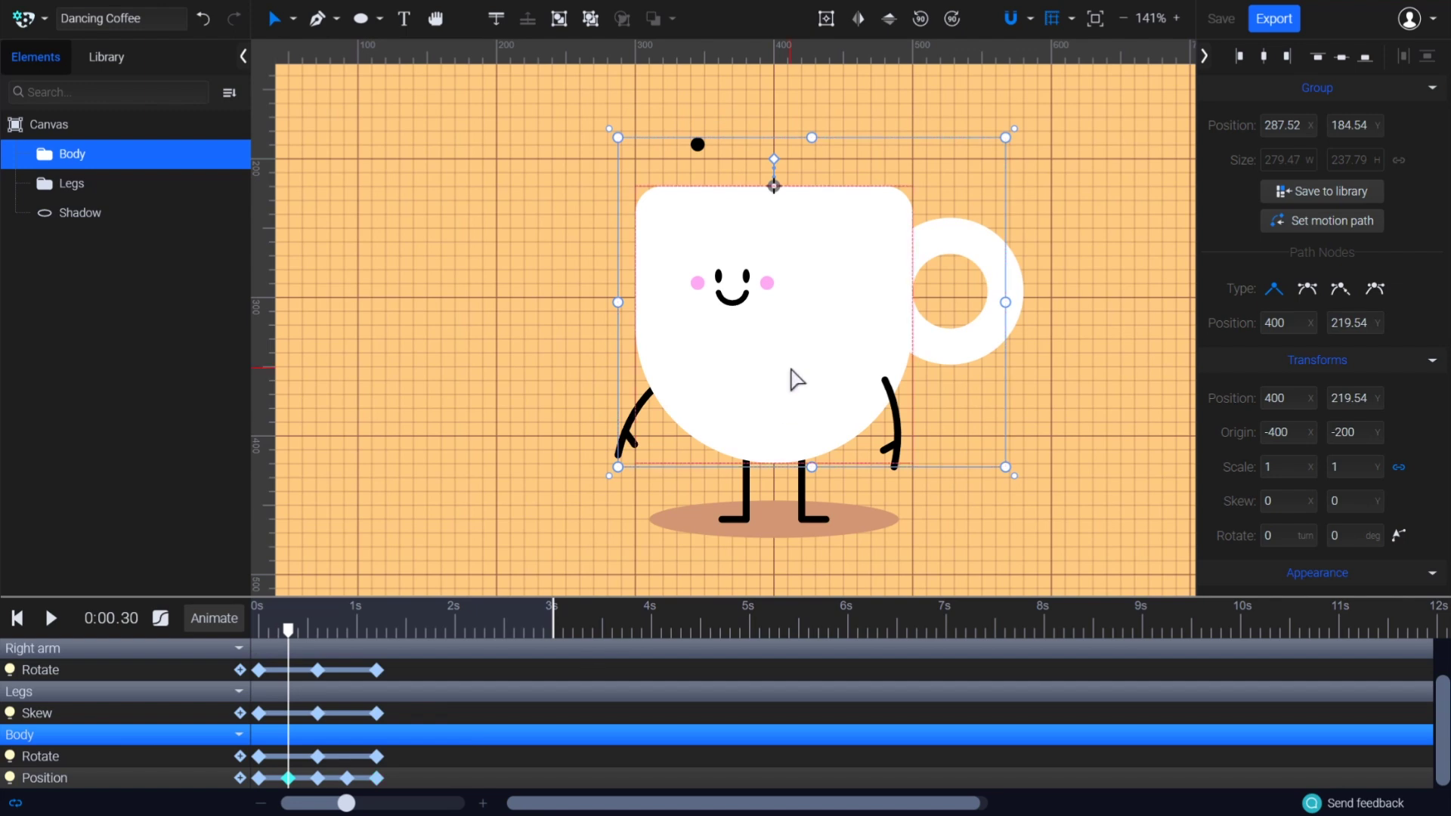
left_click_drag(794, 379, 785, 411)
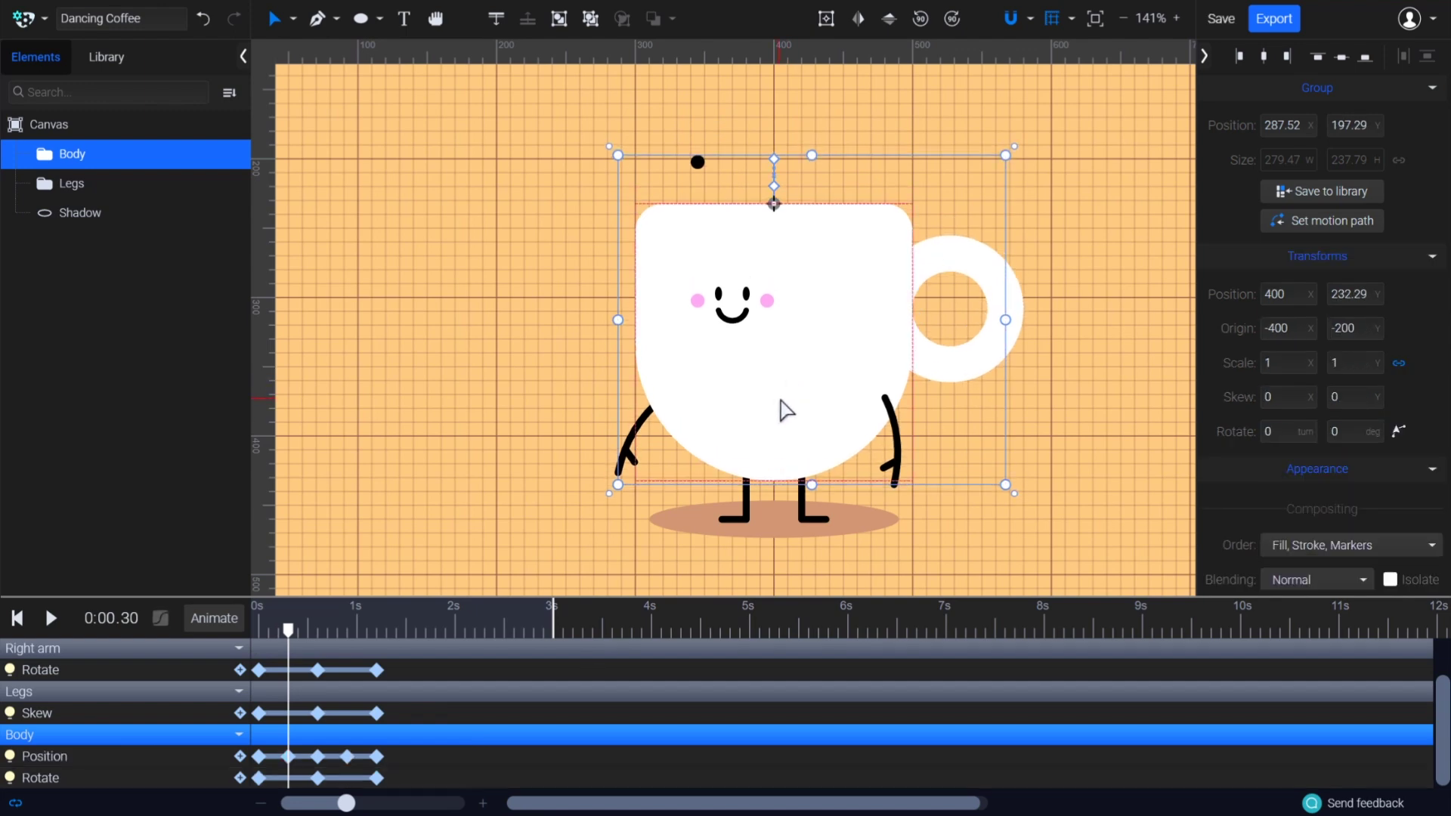
Put the lowered 232.29 position on the Body's 0.9 s keyframe too
left_click(288, 756)
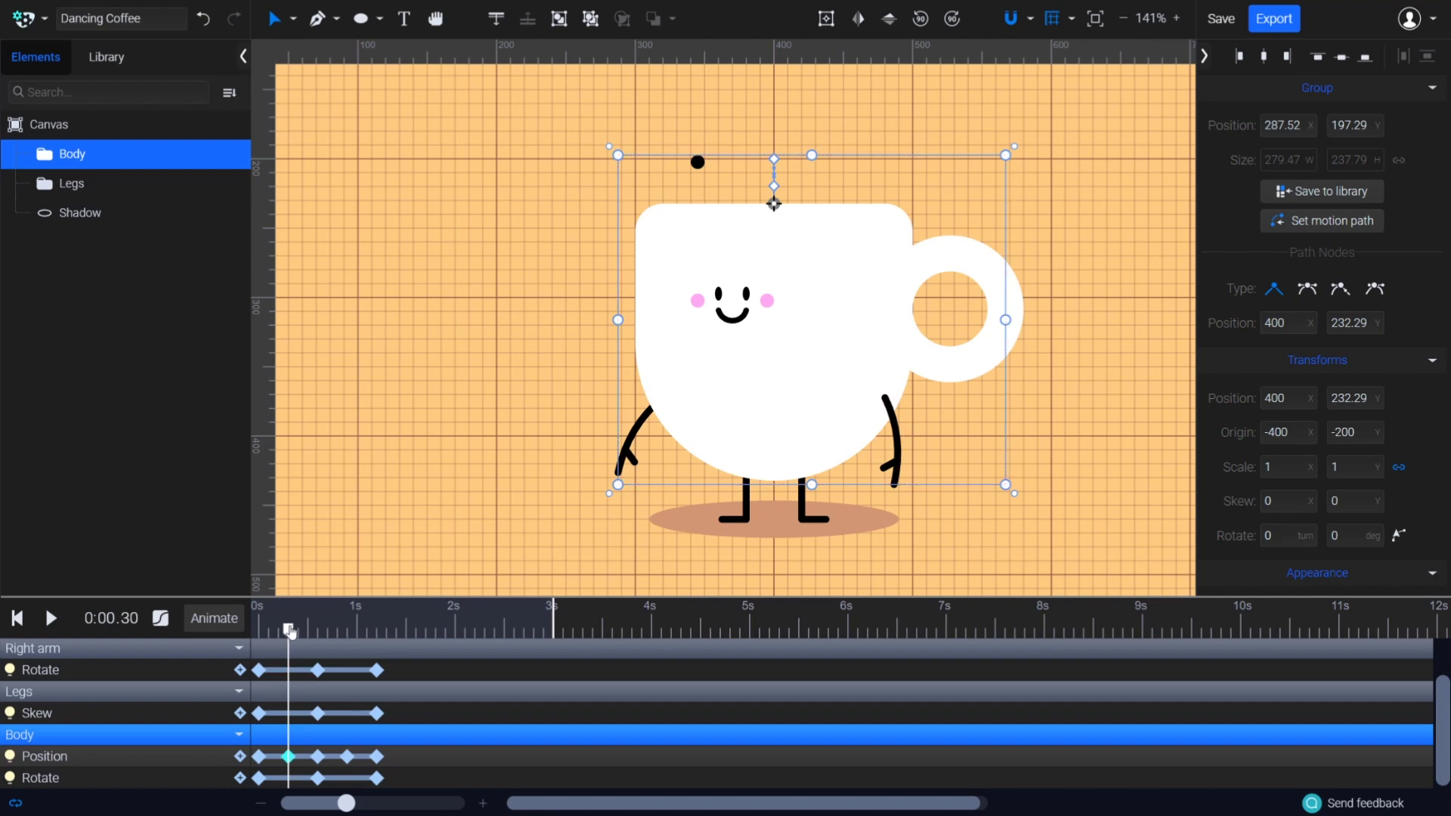
left_click_drag(289, 629, 347, 630)
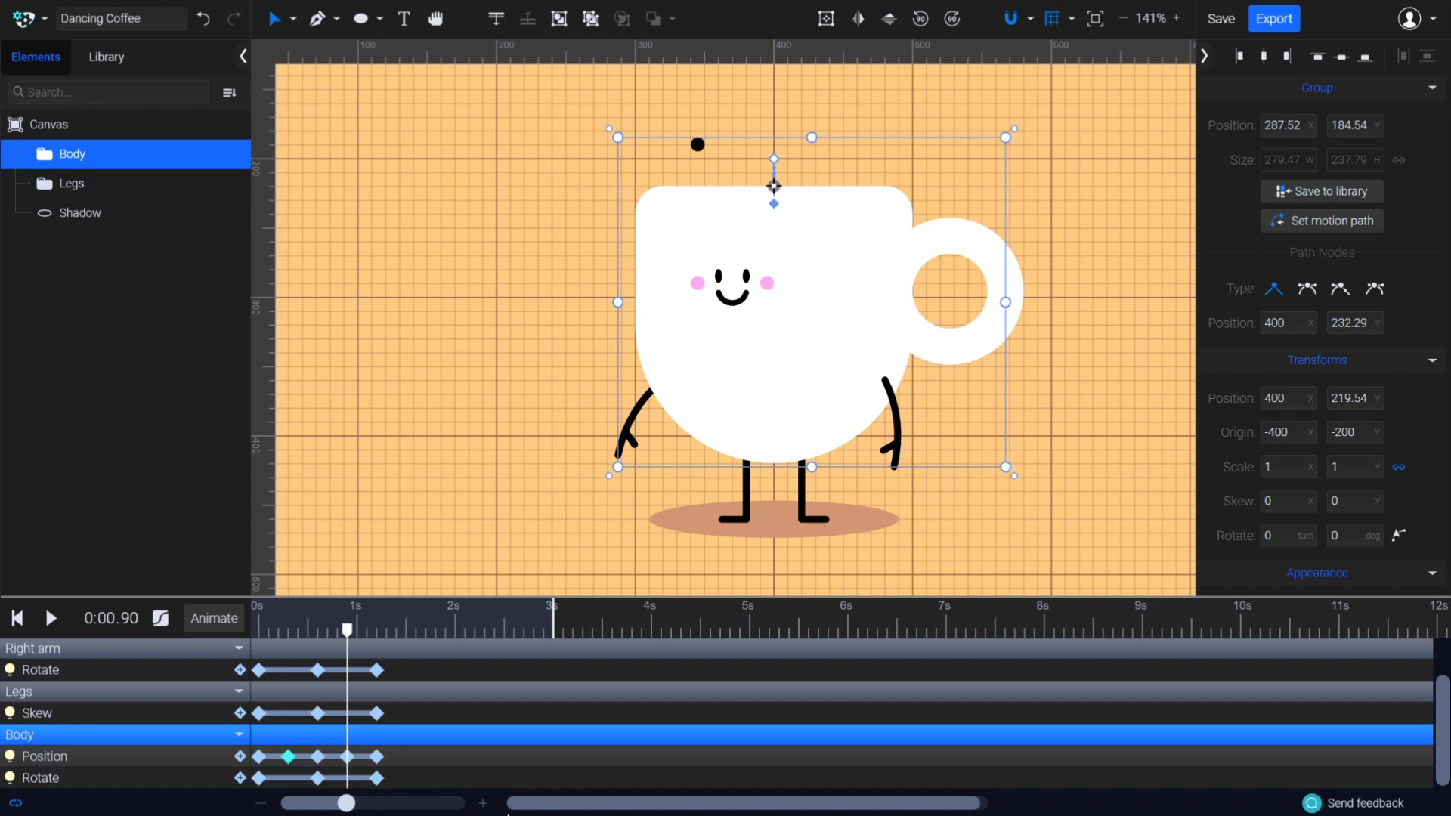
key("ctrl+z")
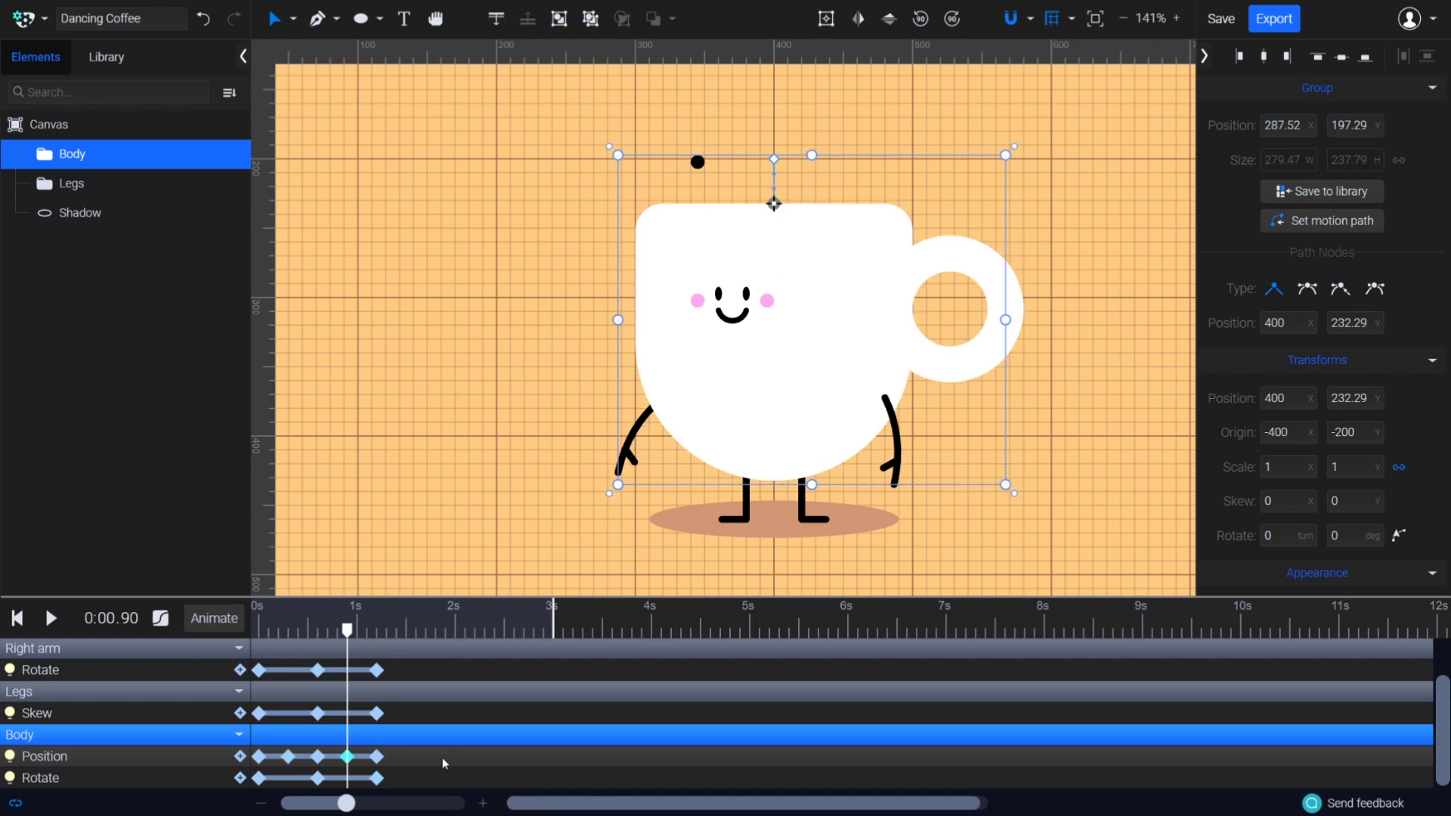
left_click_drag(347, 630, 268, 629)
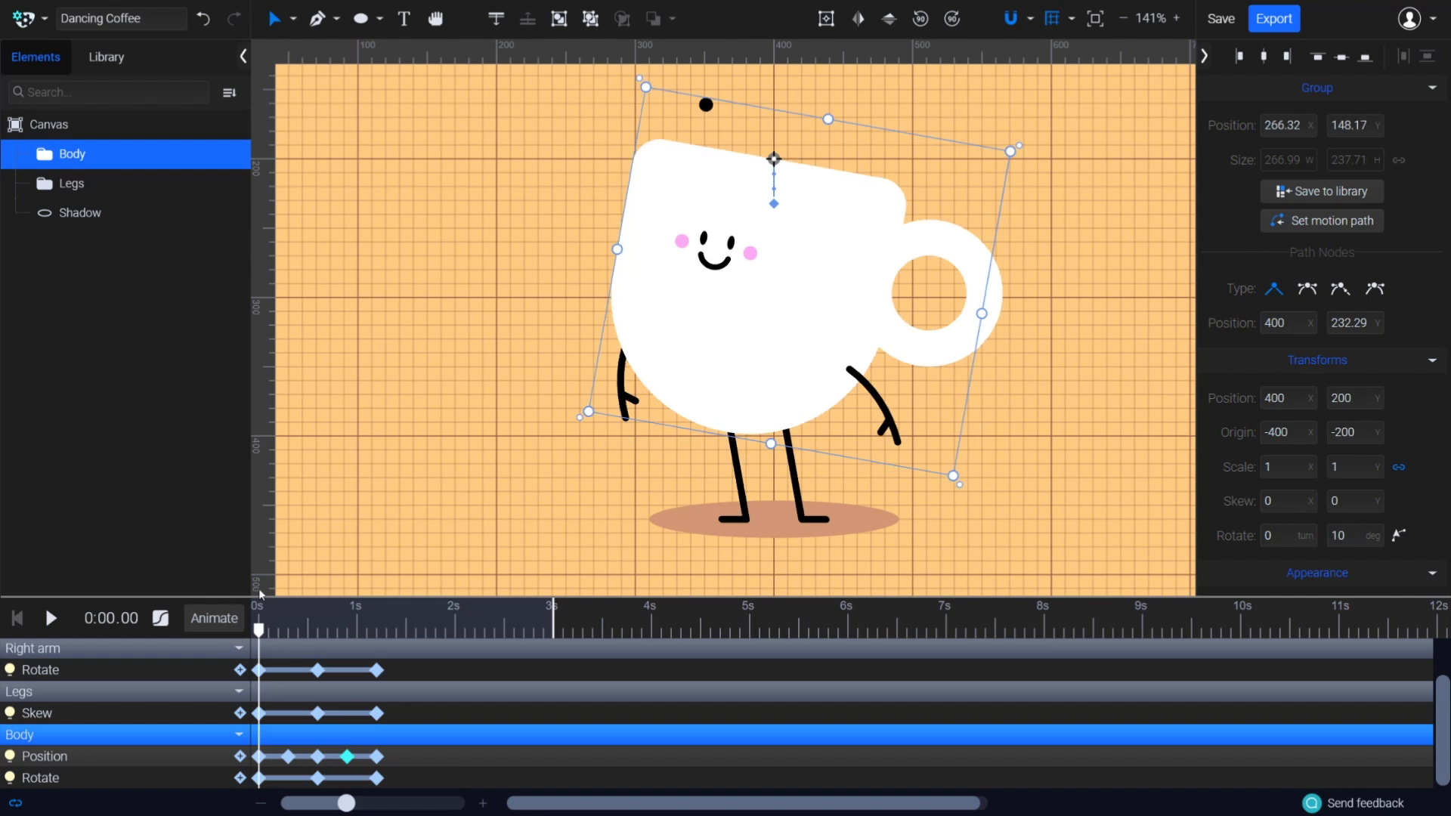
left_click(333, 512)
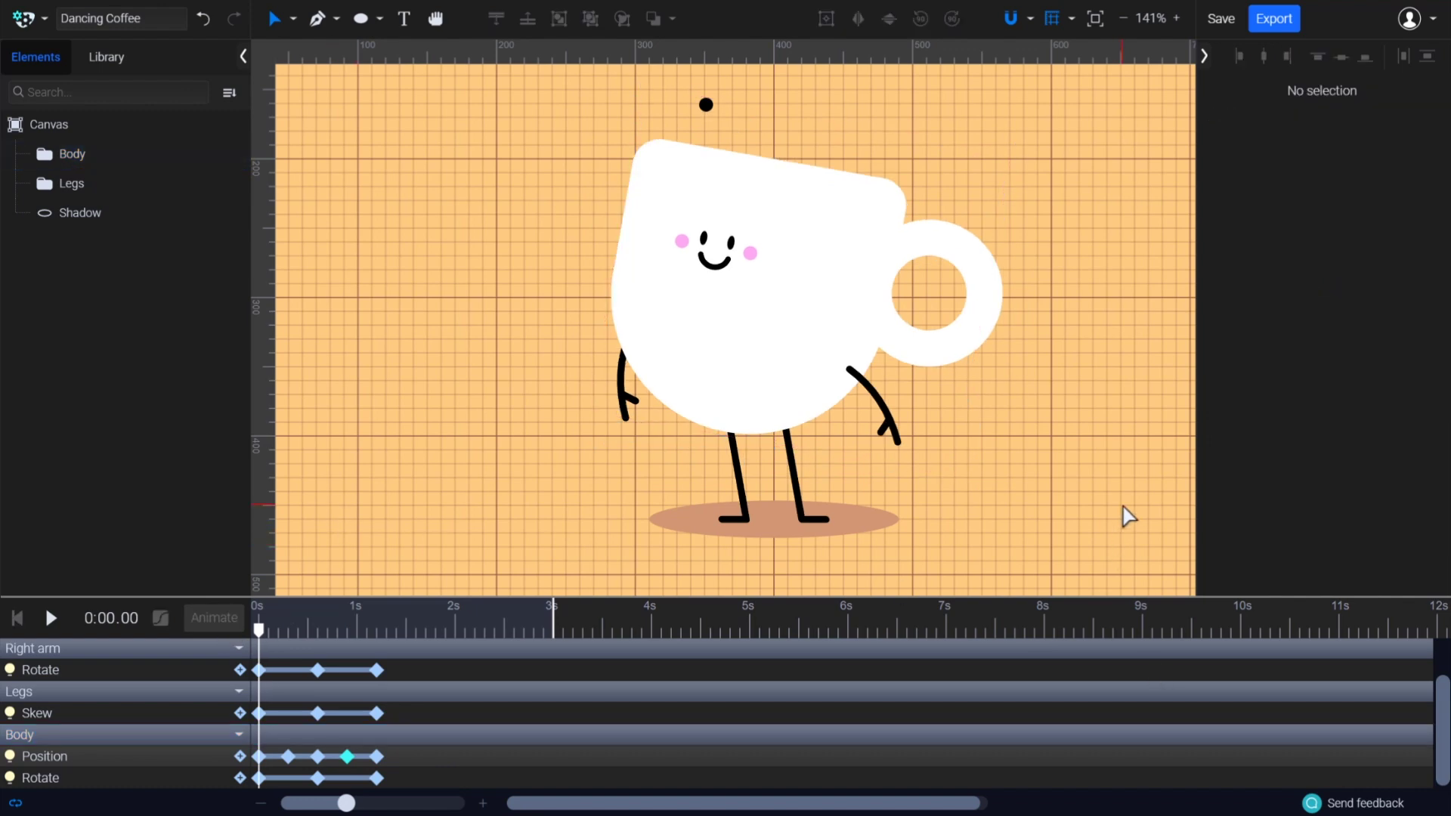
Add a Rotate track to the Coffee shape starting at 15° at 0 s
key("space")
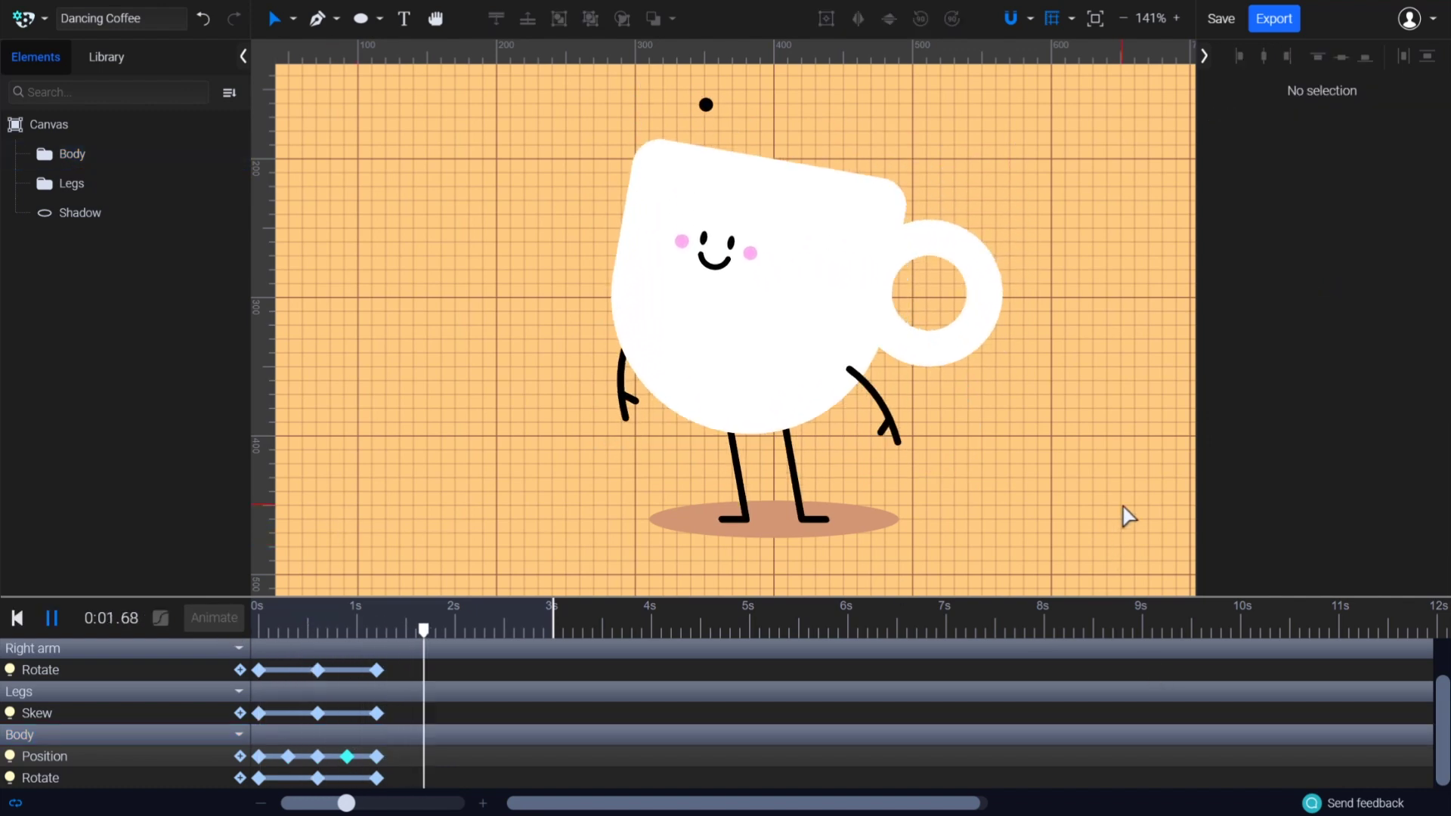
key("space")
left_click_drag(469, 633, 257, 632)
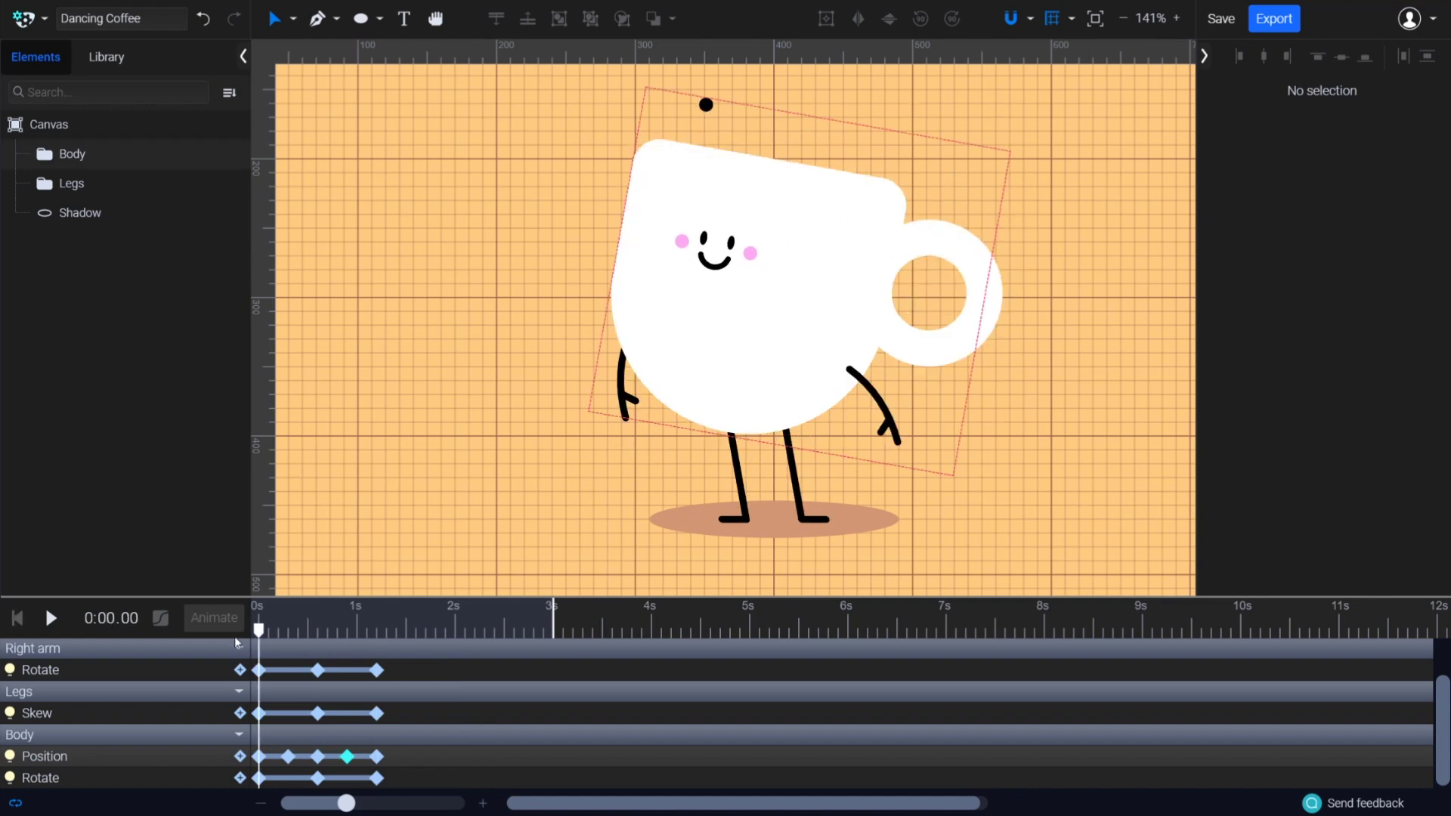
left_click(45, 155)
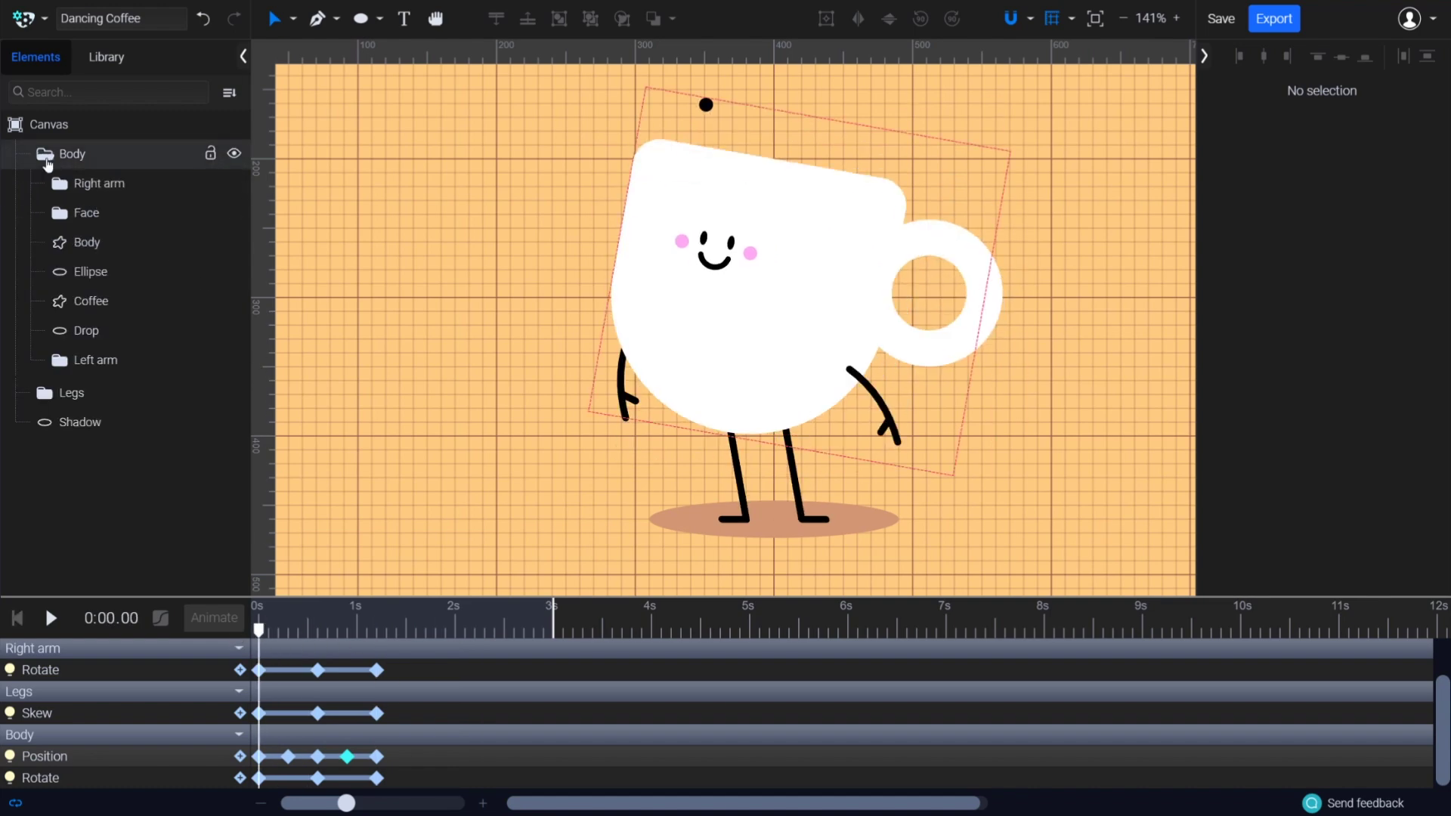
left_click(91, 301)
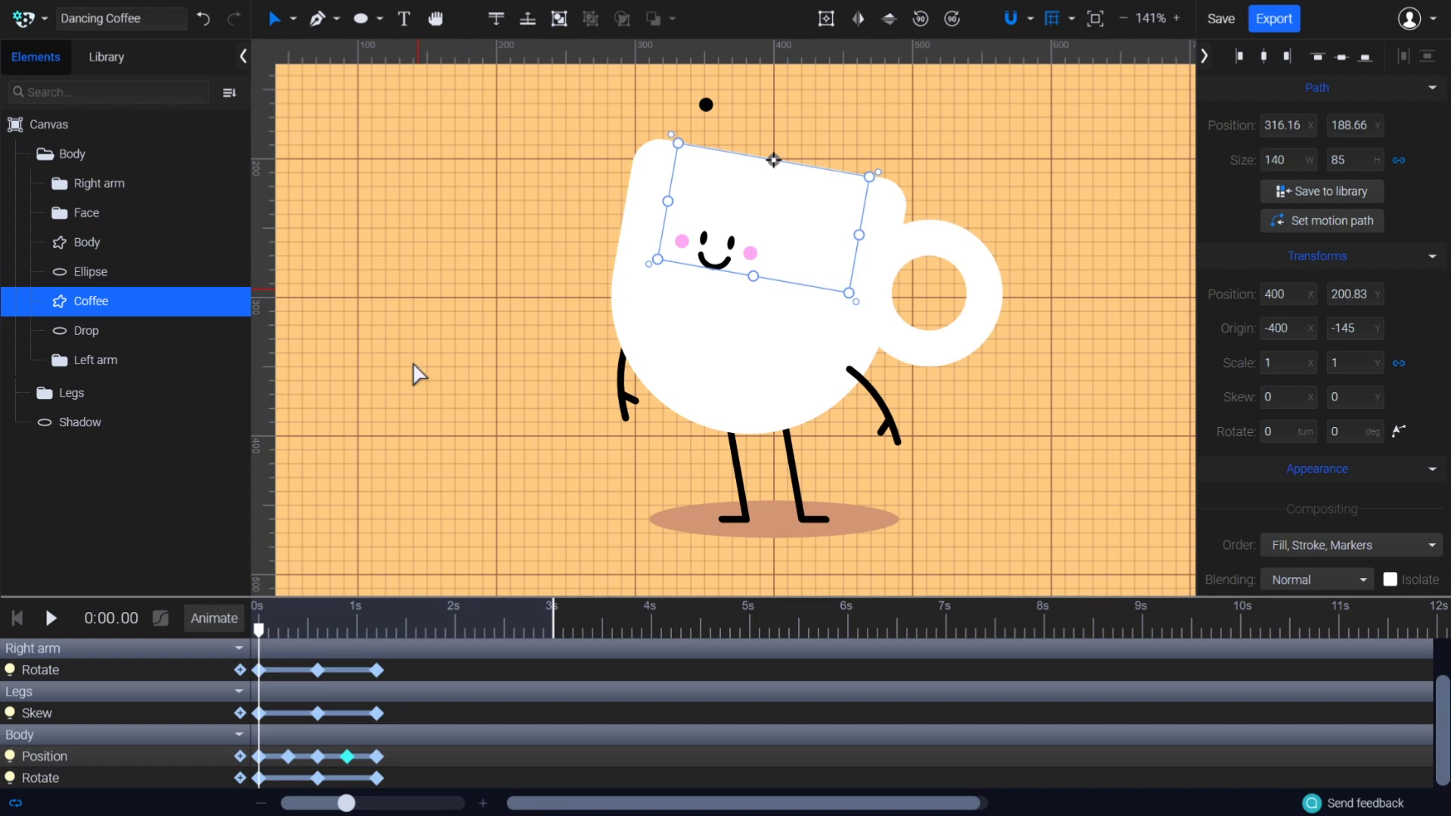
left_click(214, 619)
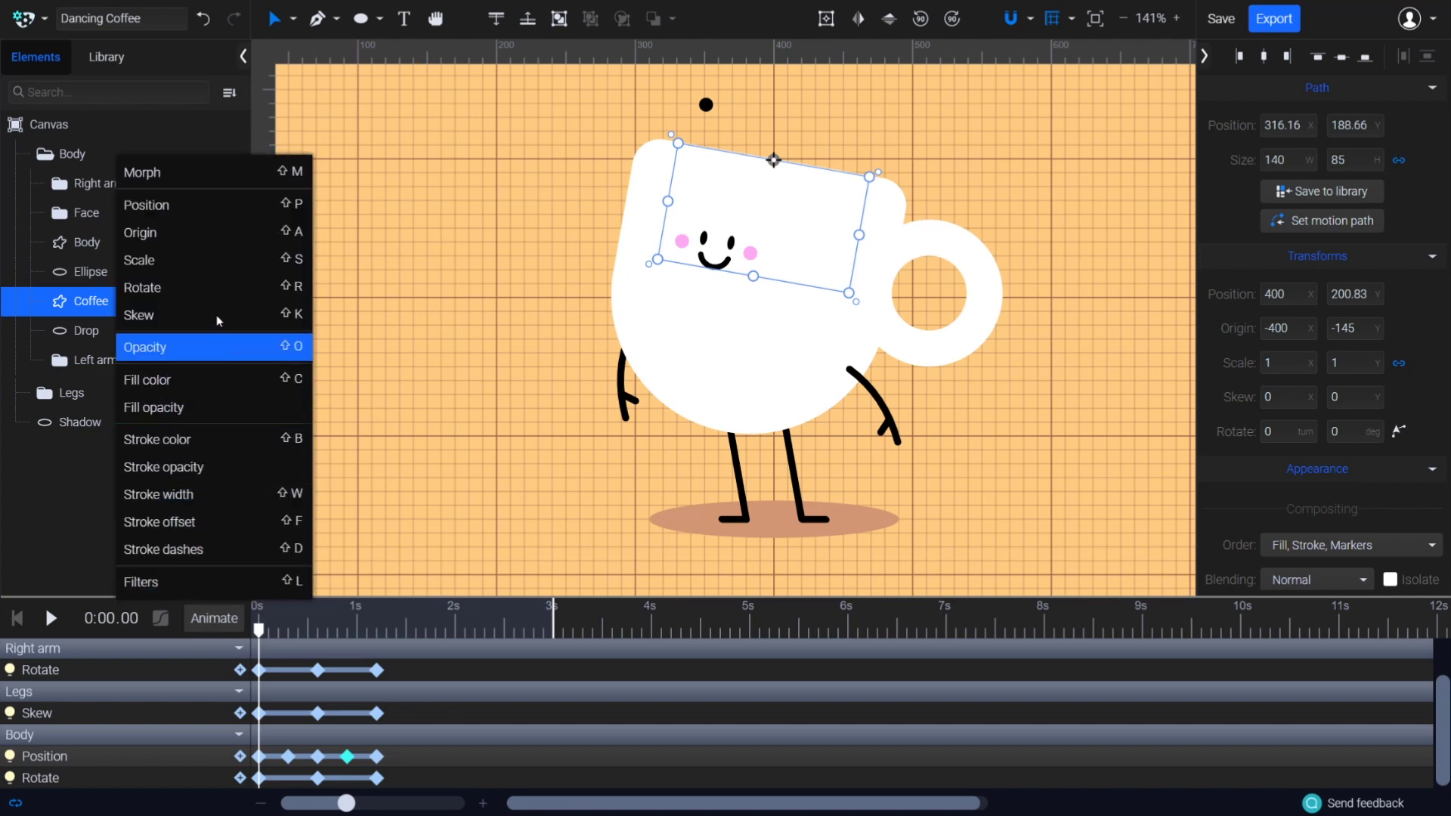
left_click(216, 287)
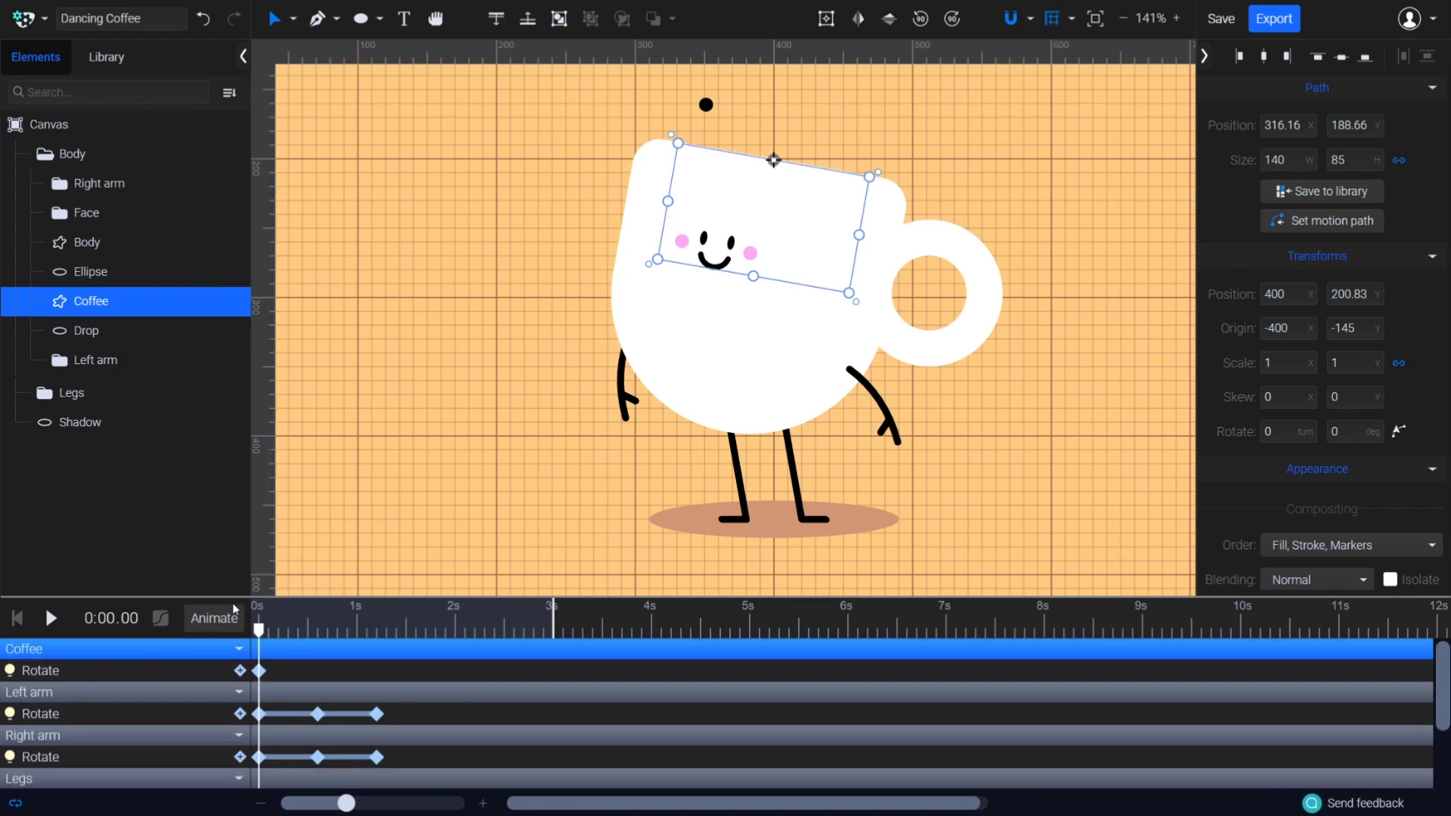
left_click(1341, 432)
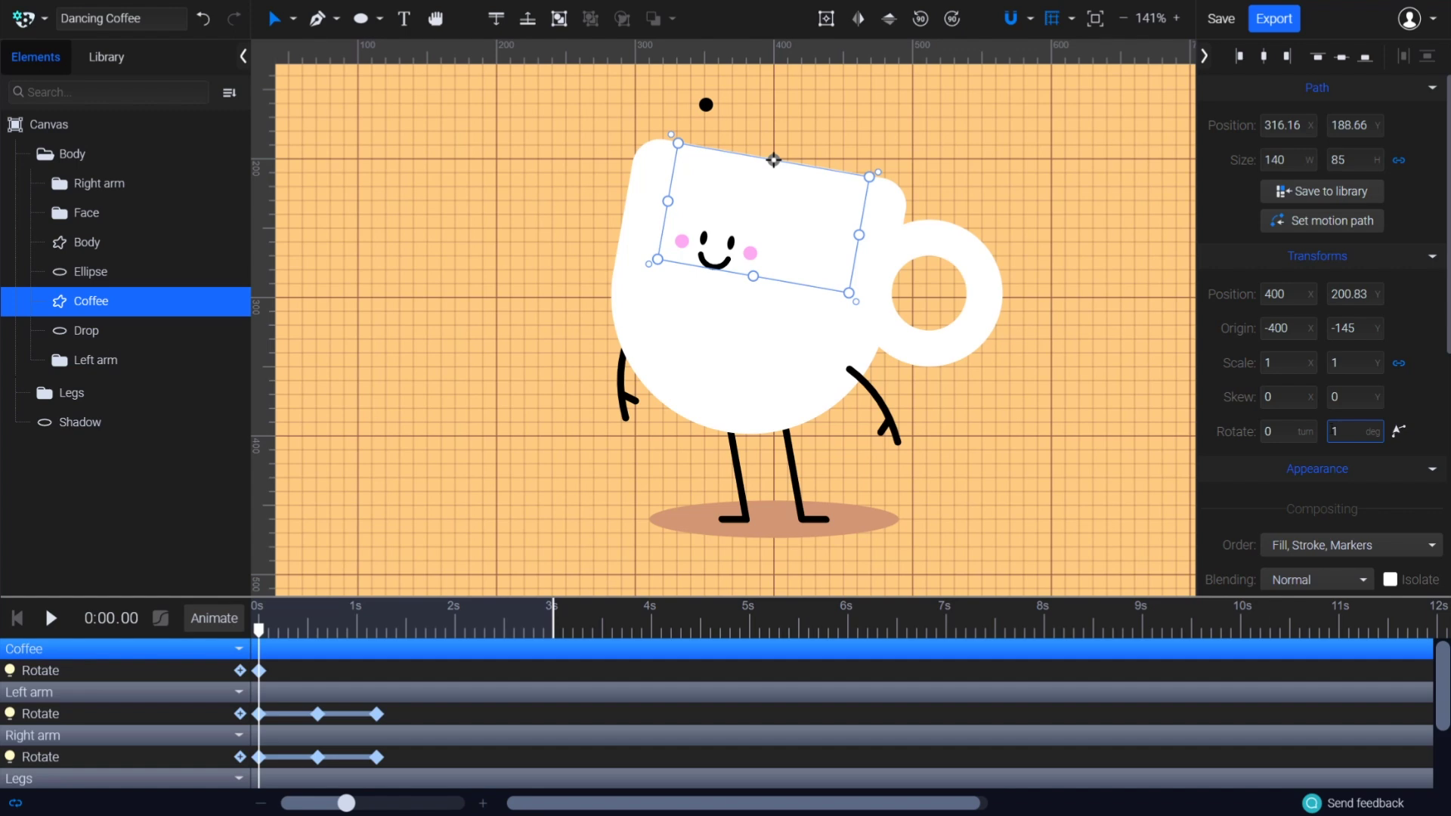
type("15")
key("Return")
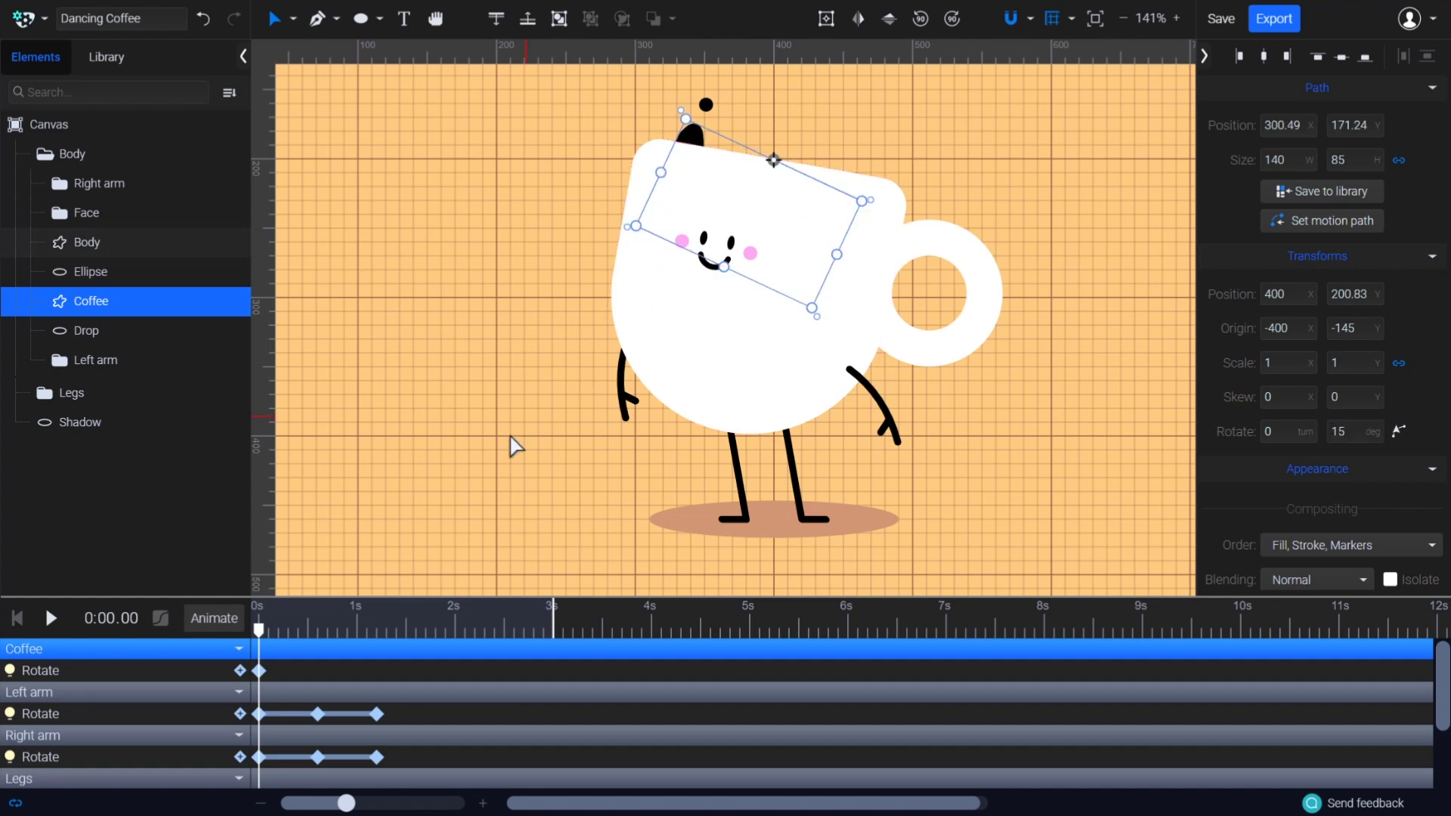
Tilt the Coffee to -15° at 0.6 s and back to 15° at 1.2 s
left_click(317, 631)
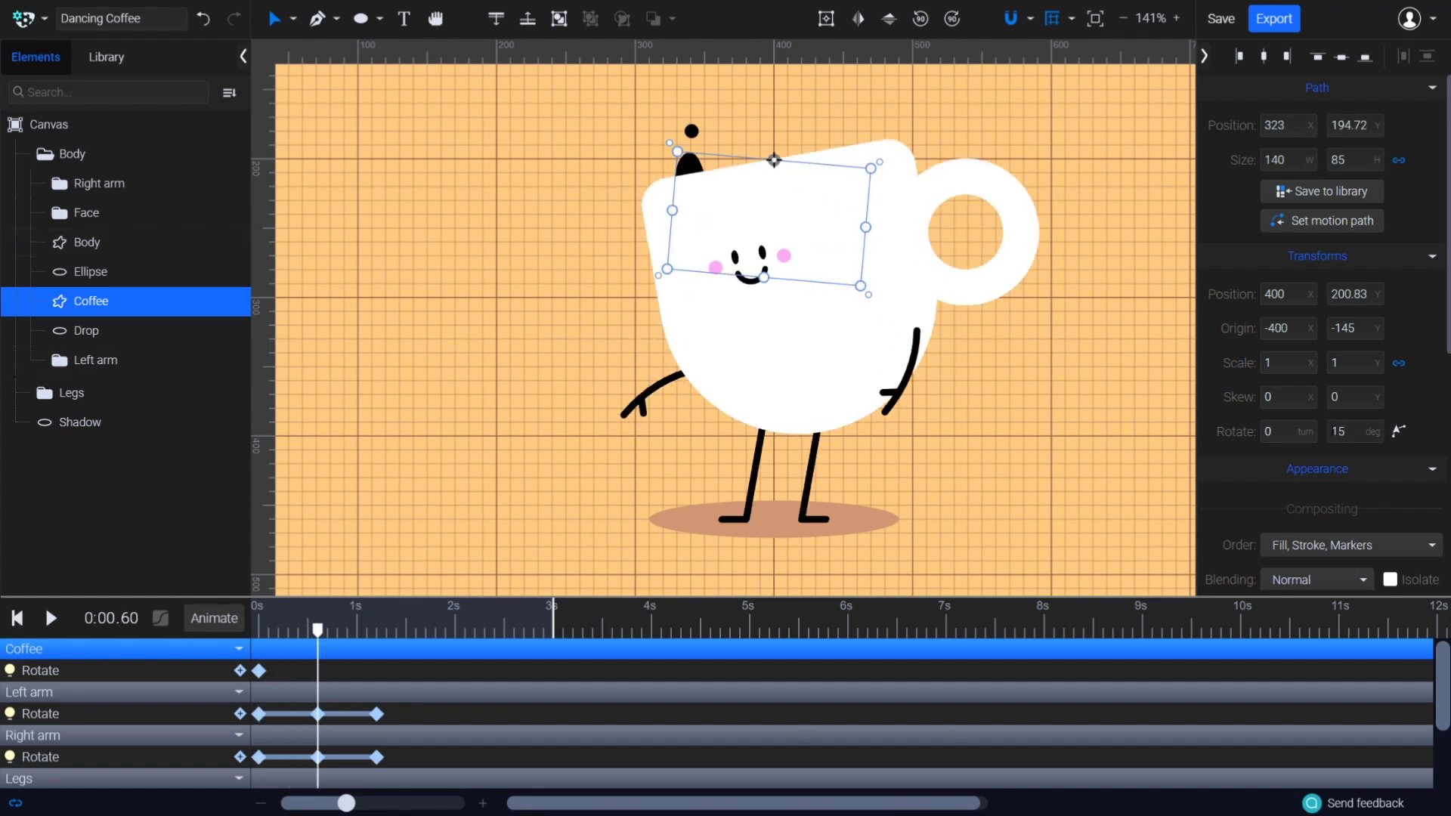
left_click(1333, 431)
type("-")
key("Return")
left_click_drag(320, 635, 380, 647)
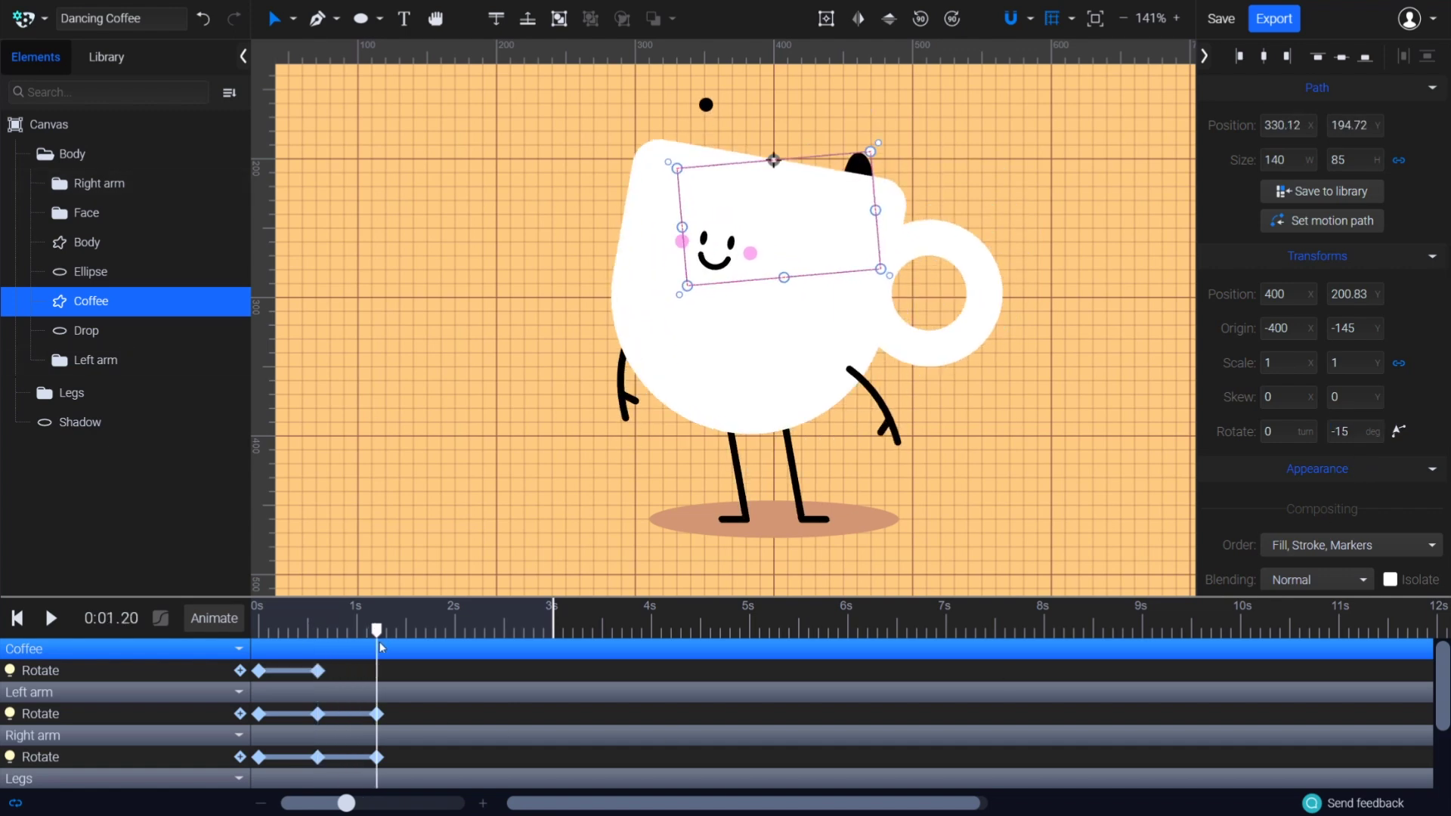
left_click(1338, 431)
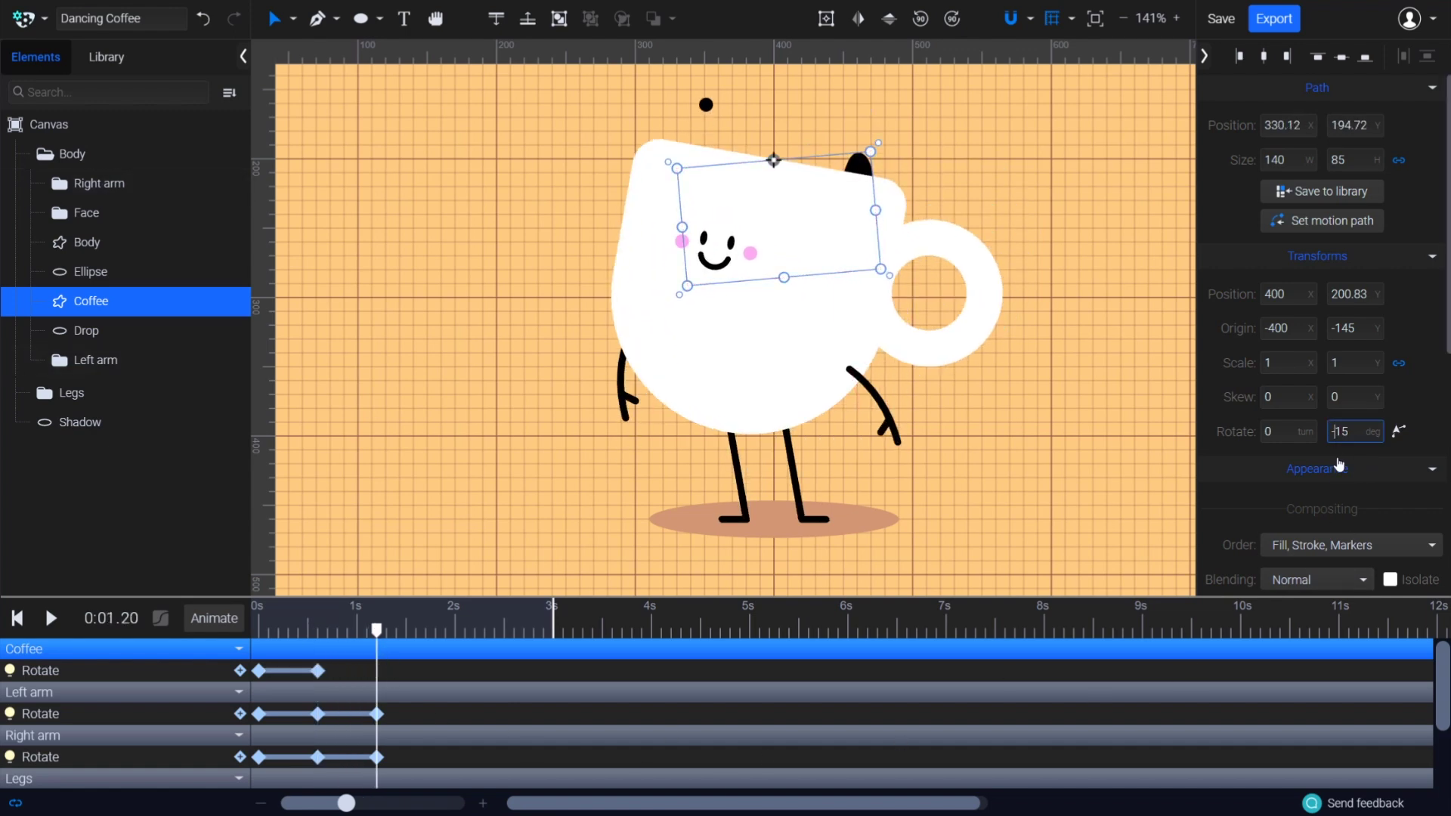
key("BackSpace")
key("Return")
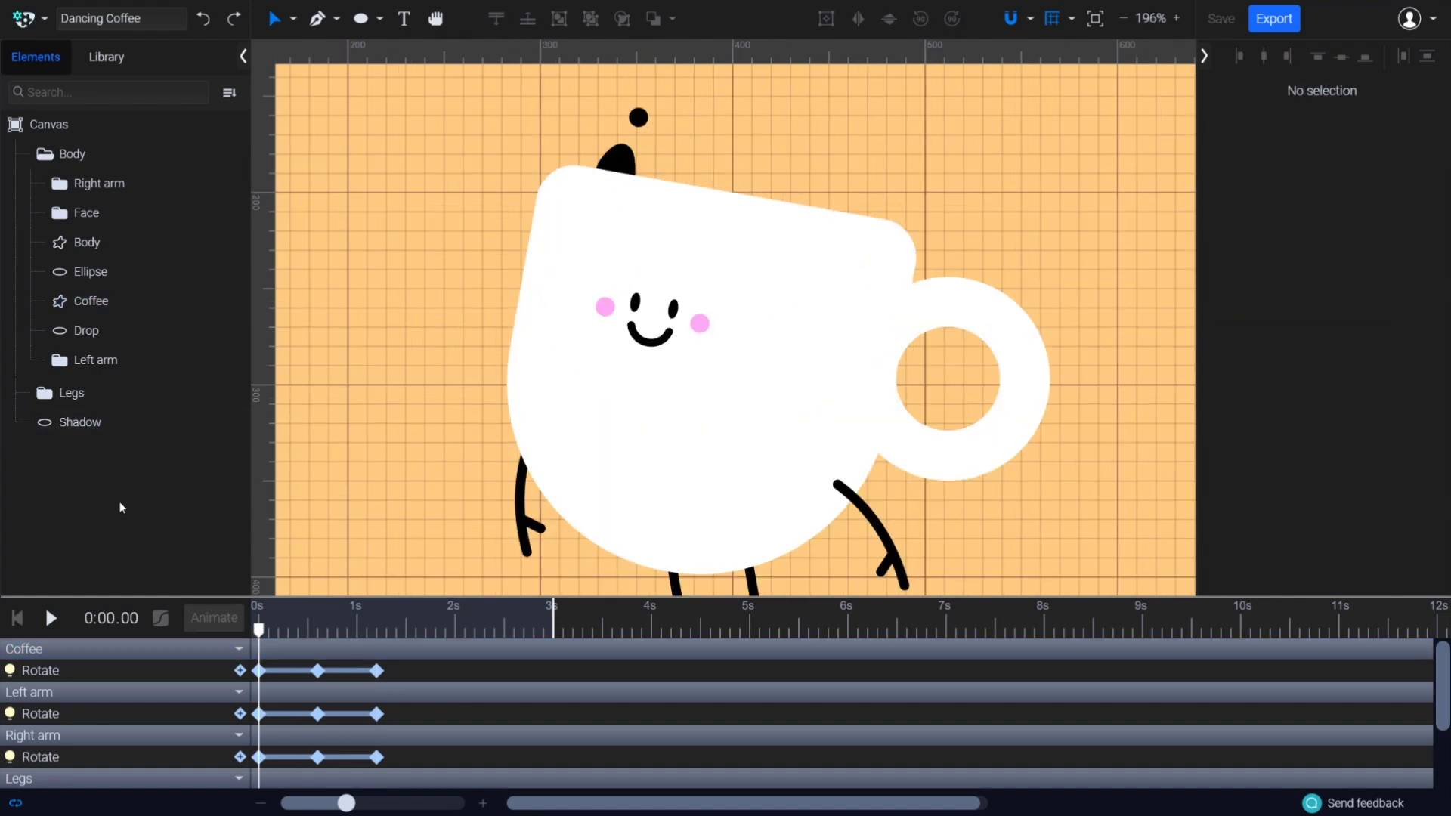
Add a Rotate track to the Drop and swing it out to a new angle at 0.6 s
left_click(145, 334)
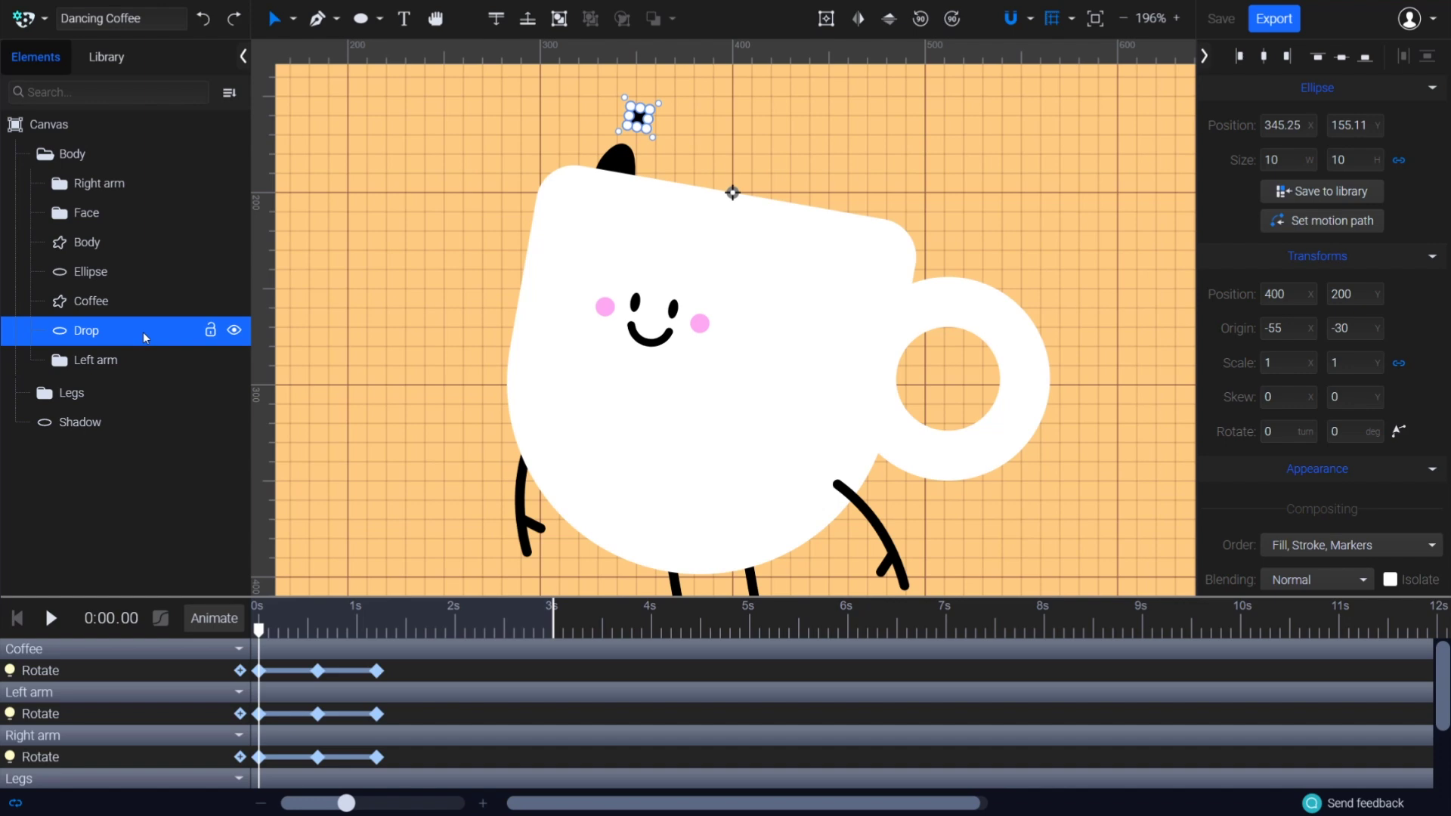
left_click(213, 622)
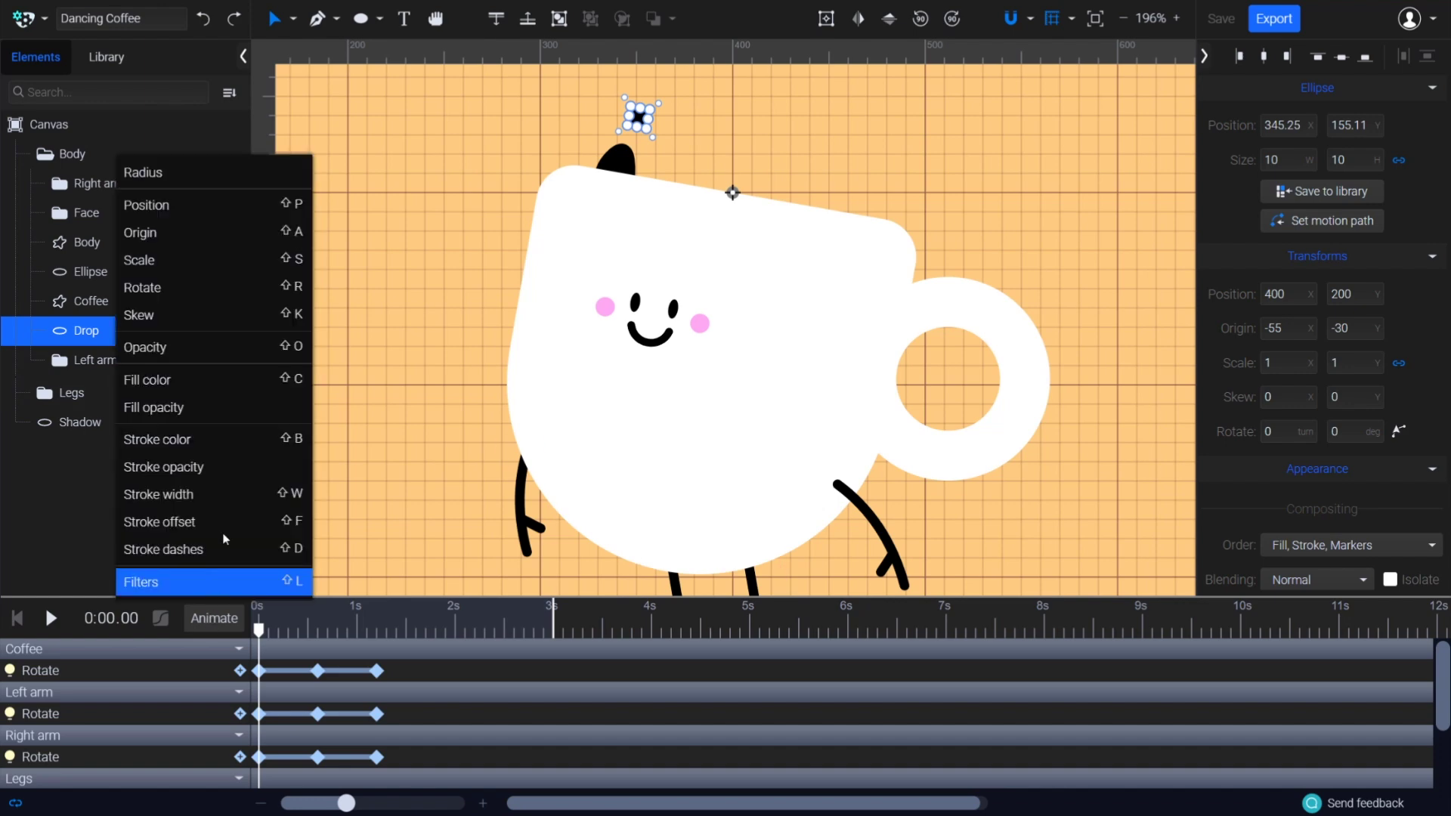
left_click(224, 295)
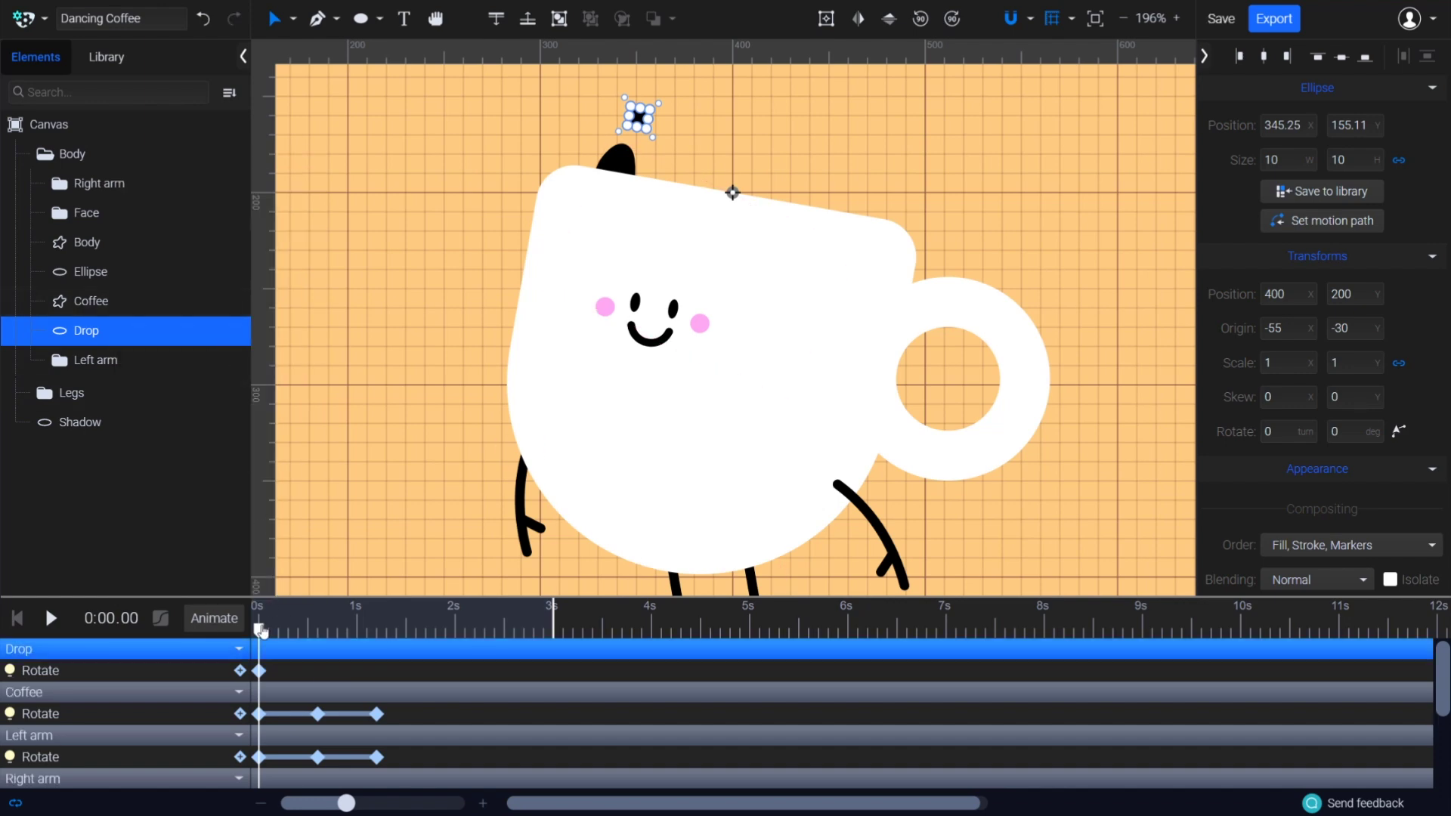
left_click_drag(260, 629, 318, 629)
left_click_drag(635, 247, 837, 89)
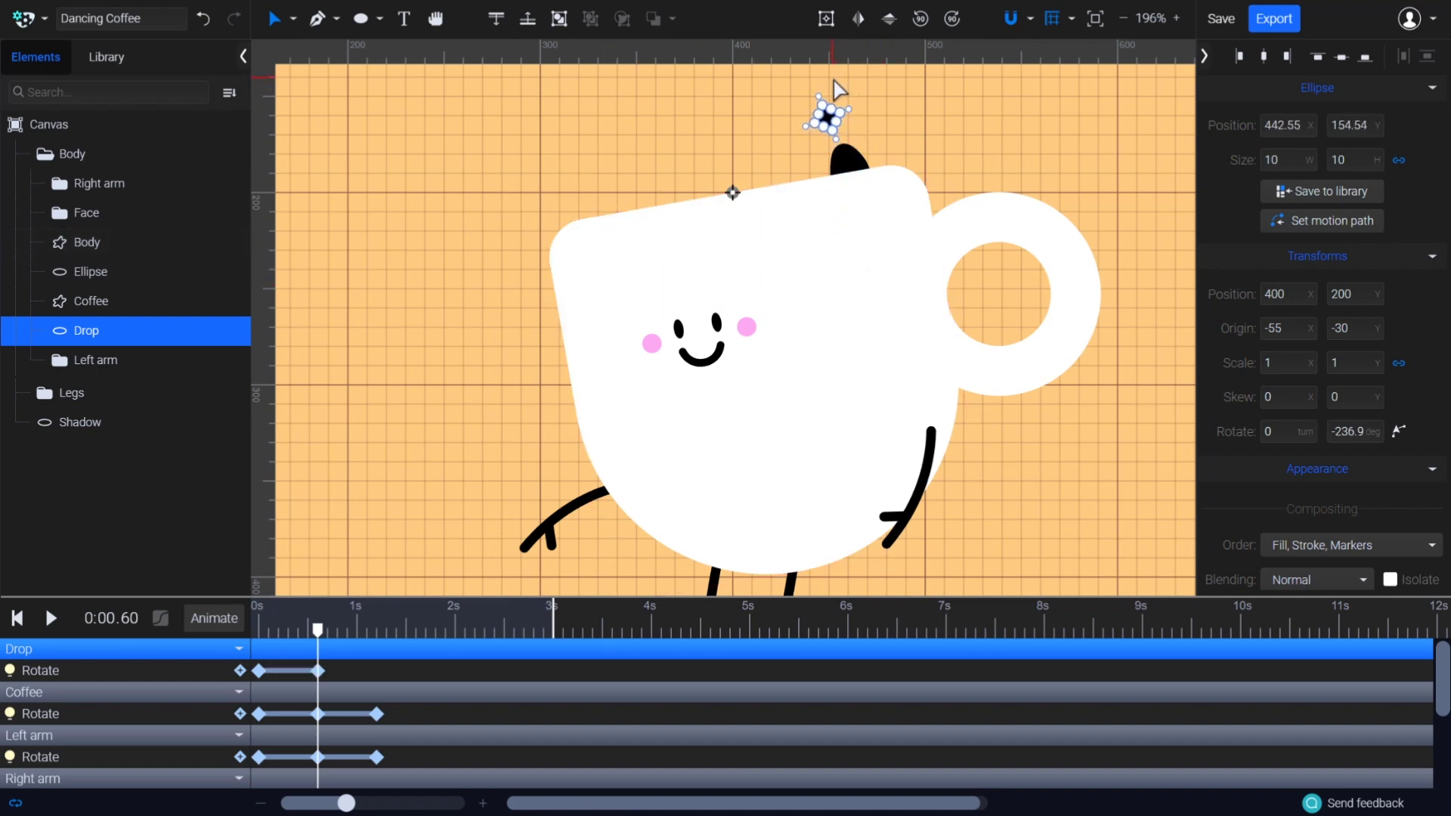
left_click(318, 633)
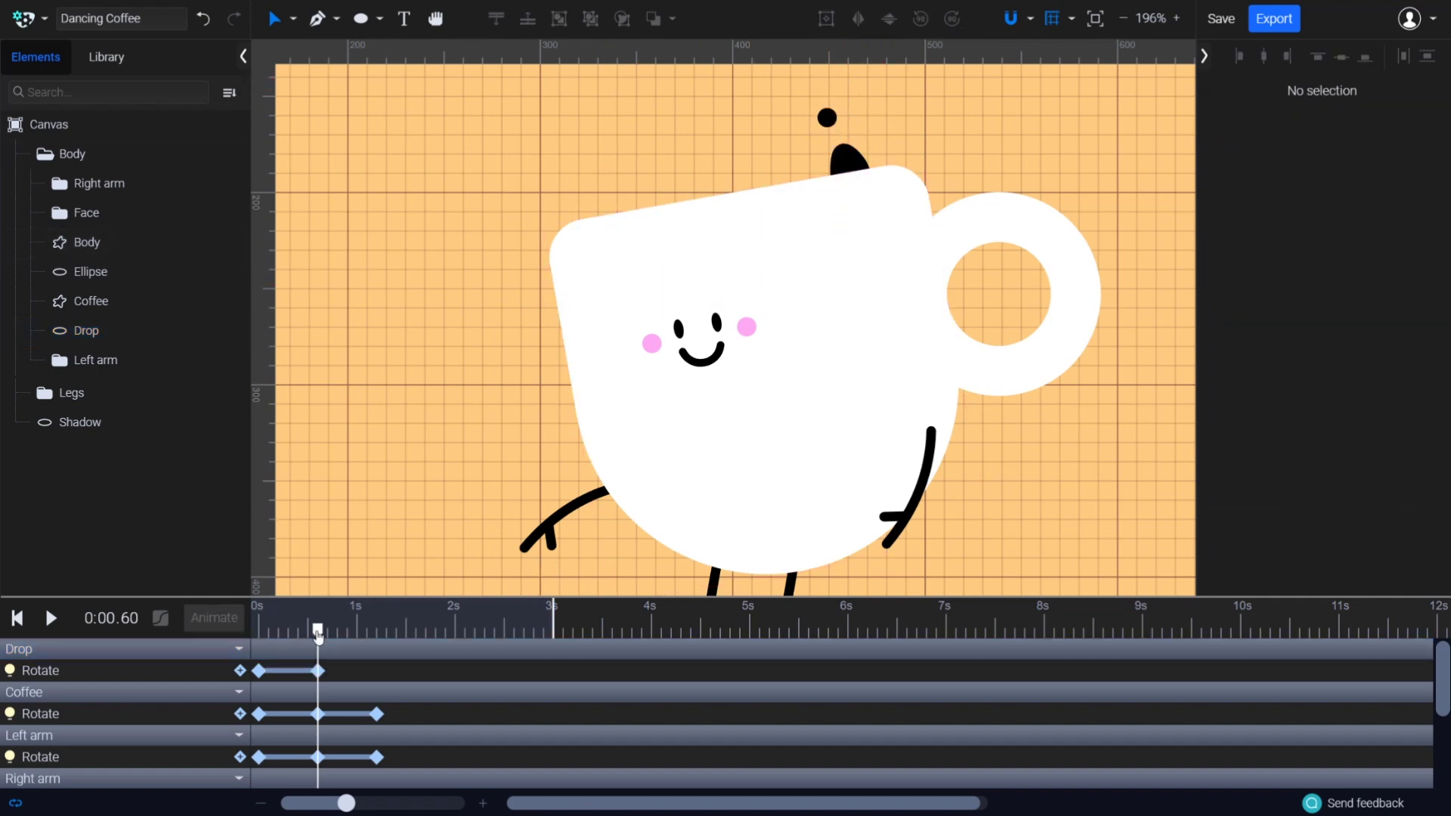
left_click_drag(318, 633, 376, 655)
Copy the Drop's starting rotation keyframe to 1.2 s and save the project
left_click(259, 671)
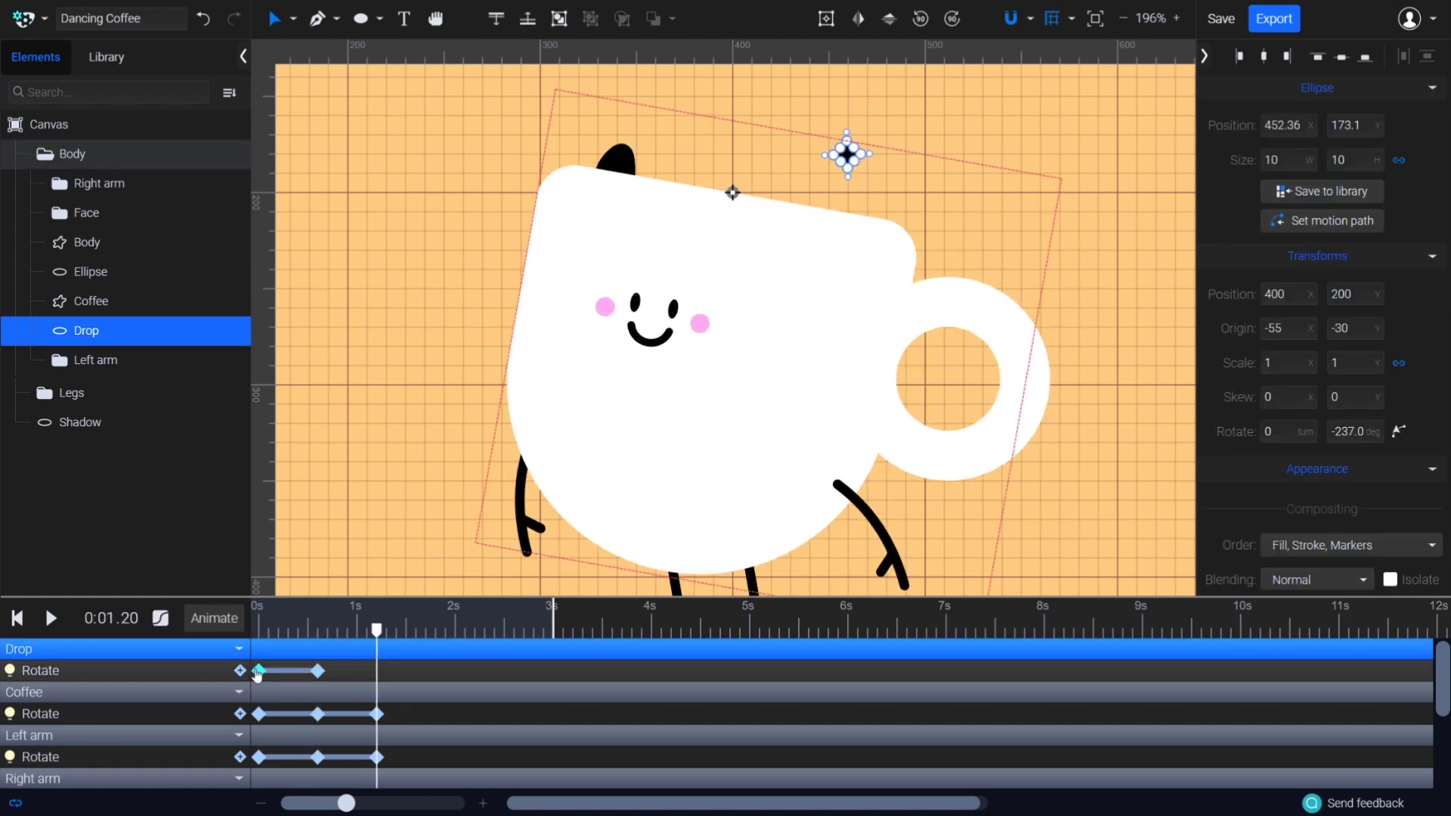
key("ctrl+c")
key("ctrl+v")
left_click(301, 577)
left_click_drag(376, 629, 397, 697)
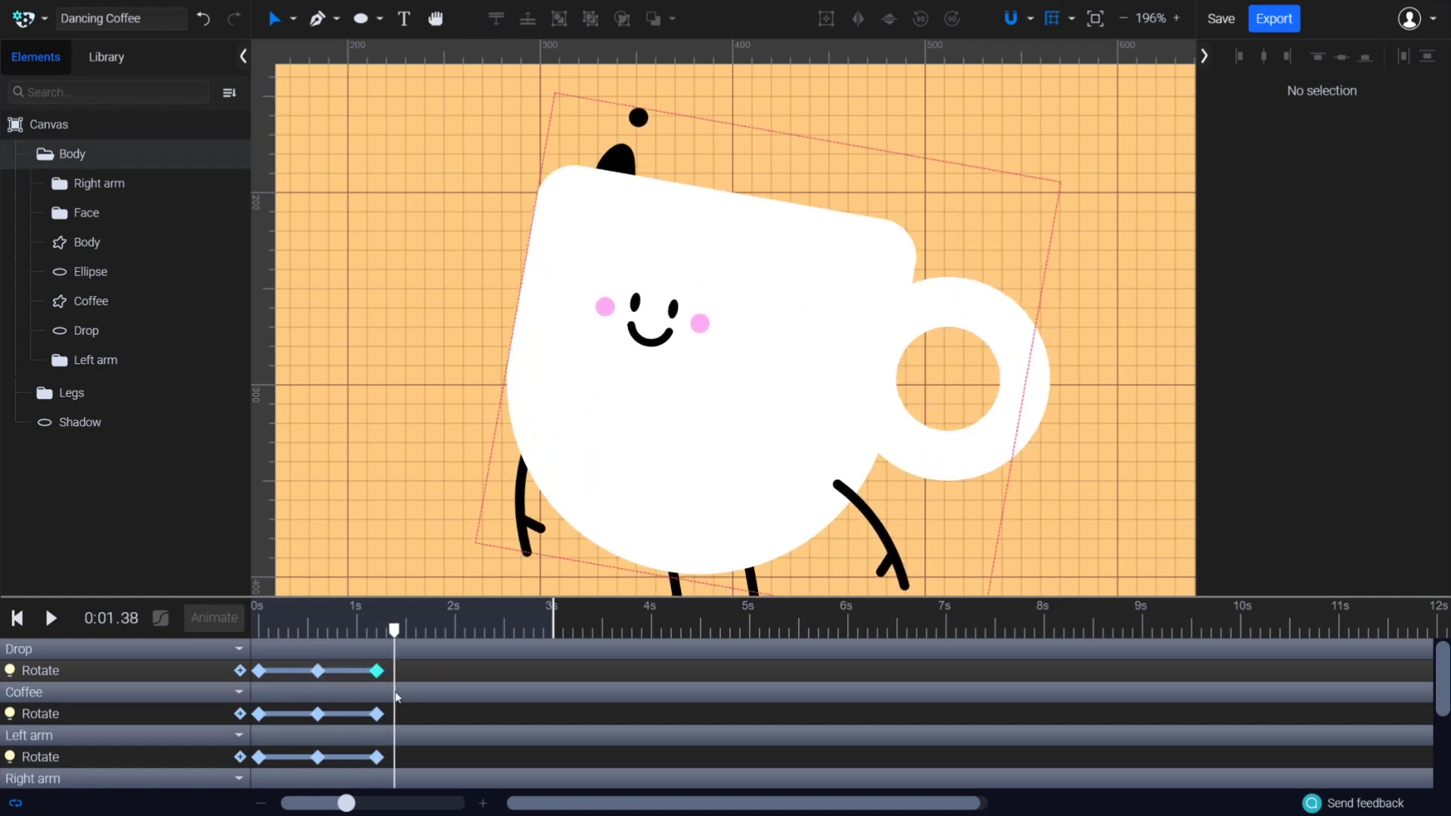
key("ctrl+s")
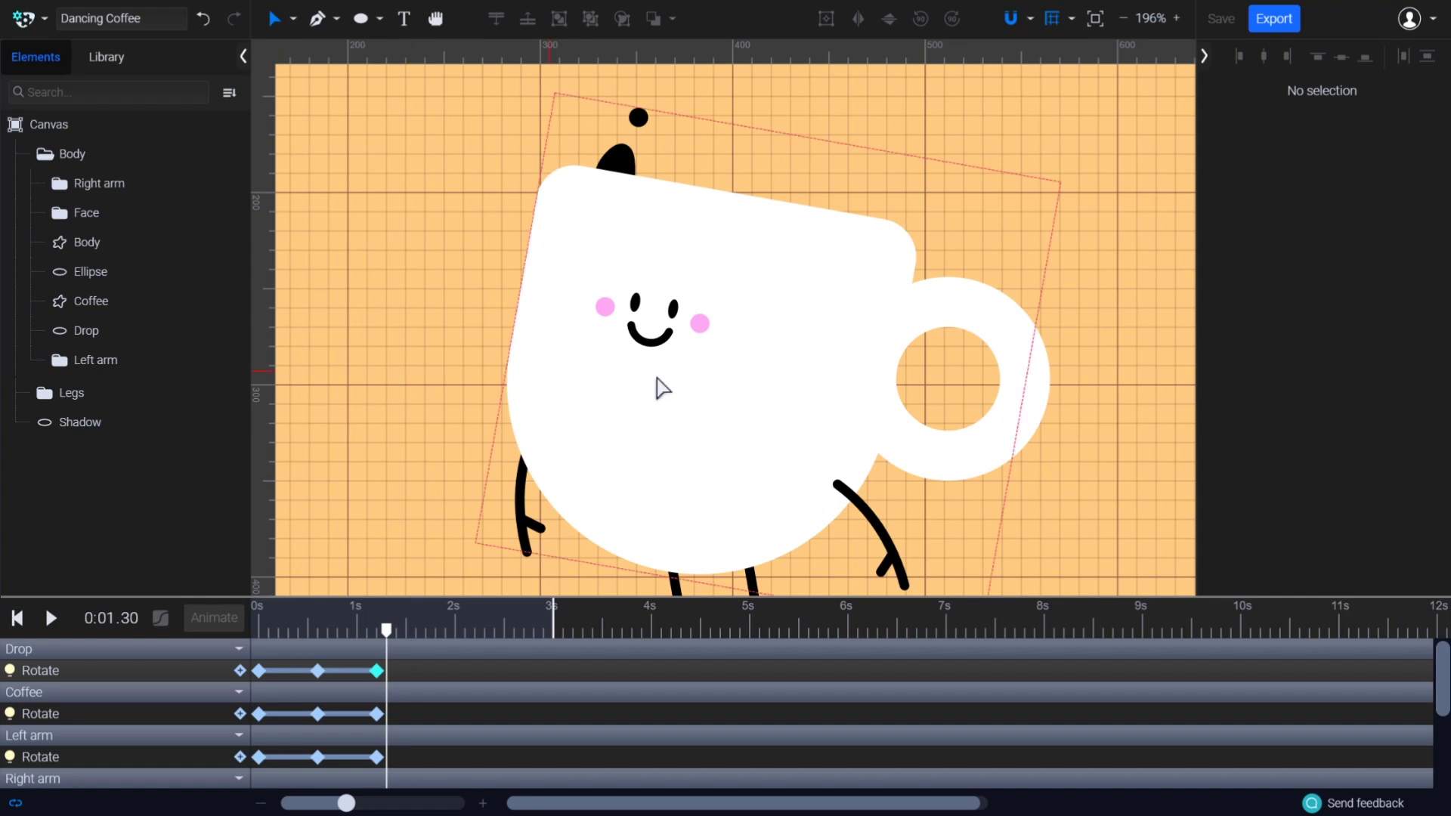
Turn off the canvas grid, recentre the artboard and play the dance once from the start
left_click(1052, 20)
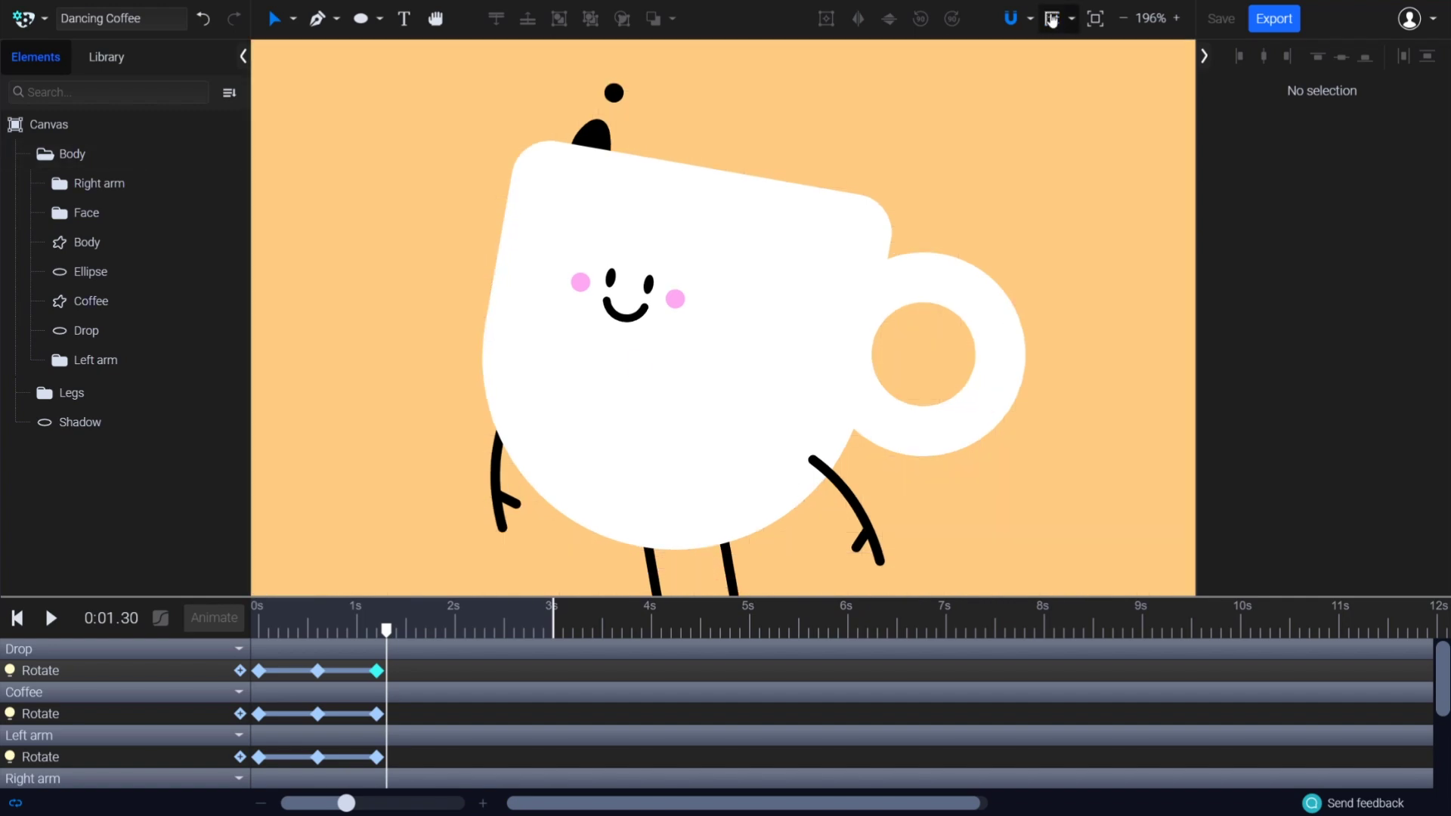
scroll(995, 242, "down", 3)
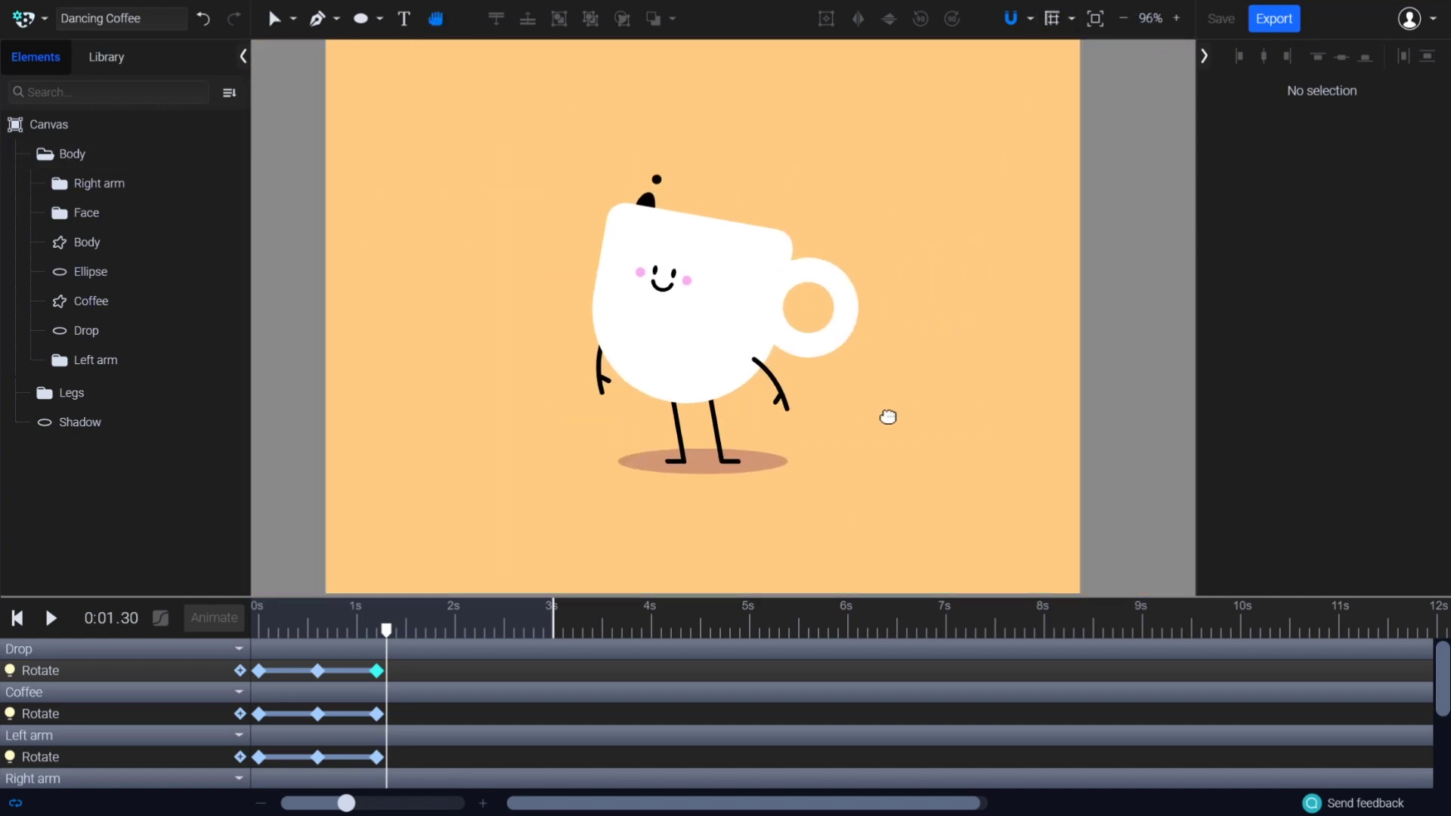
left_click(384, 636)
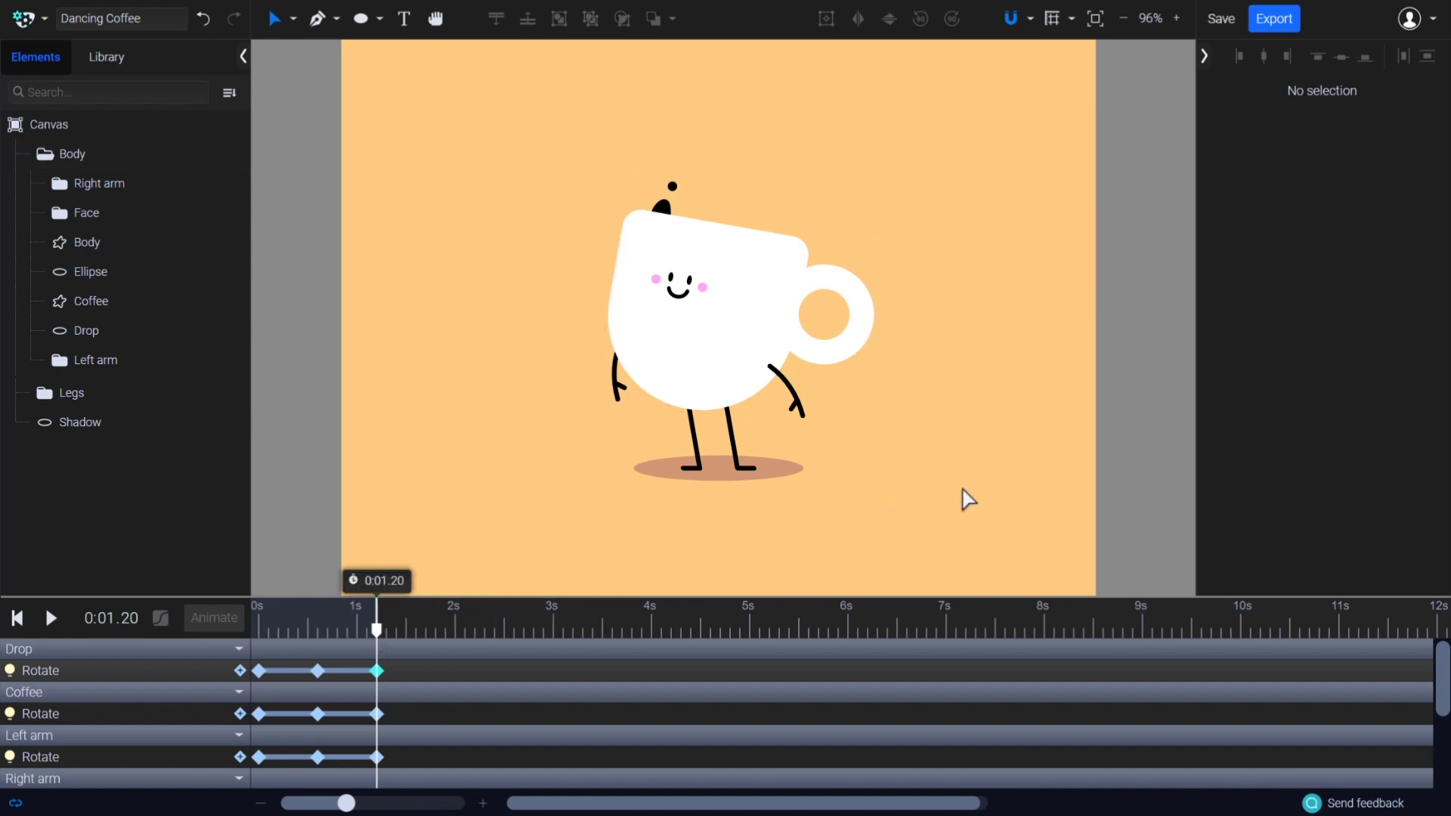
left_click(17, 618)
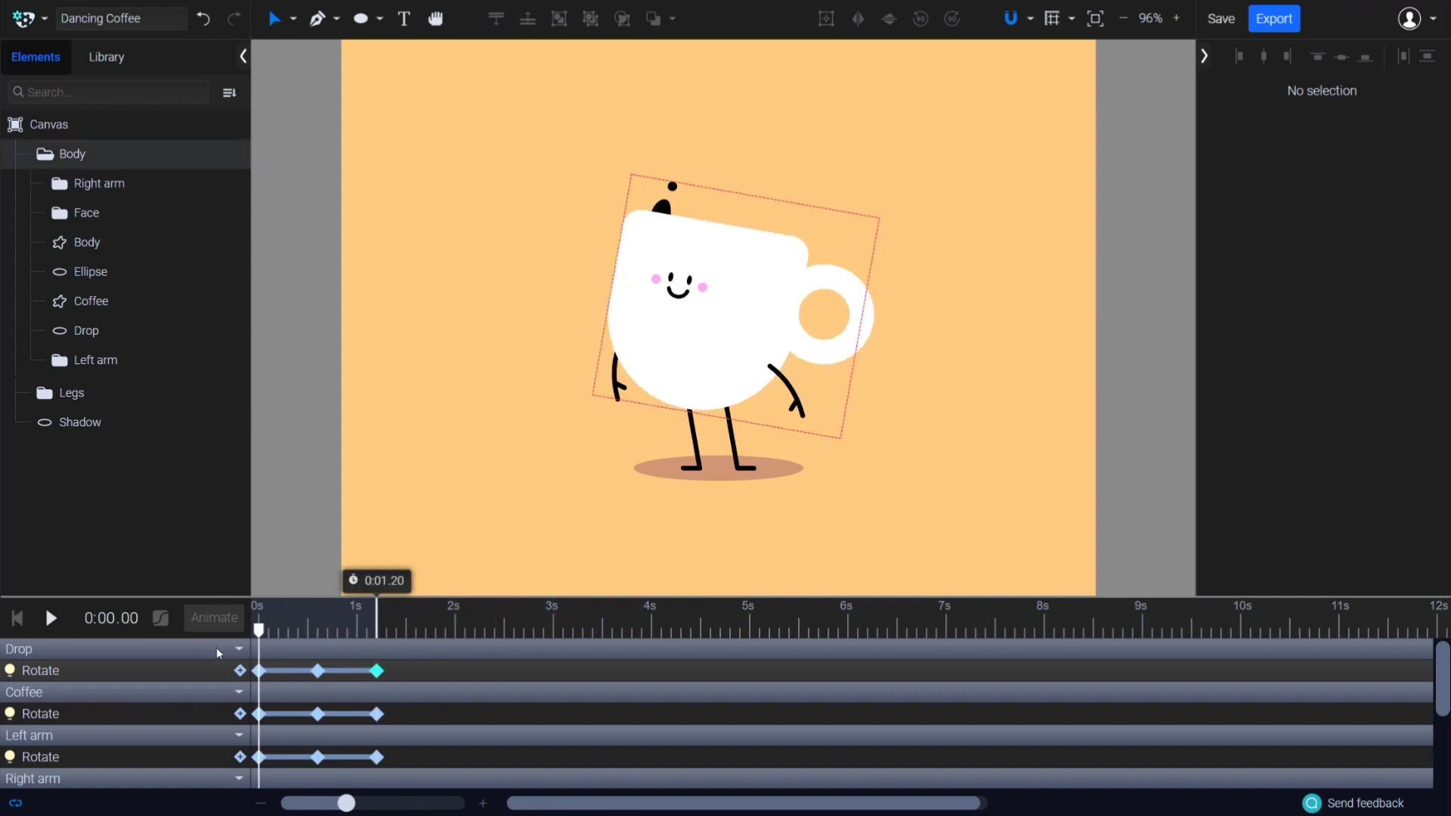
key("space")
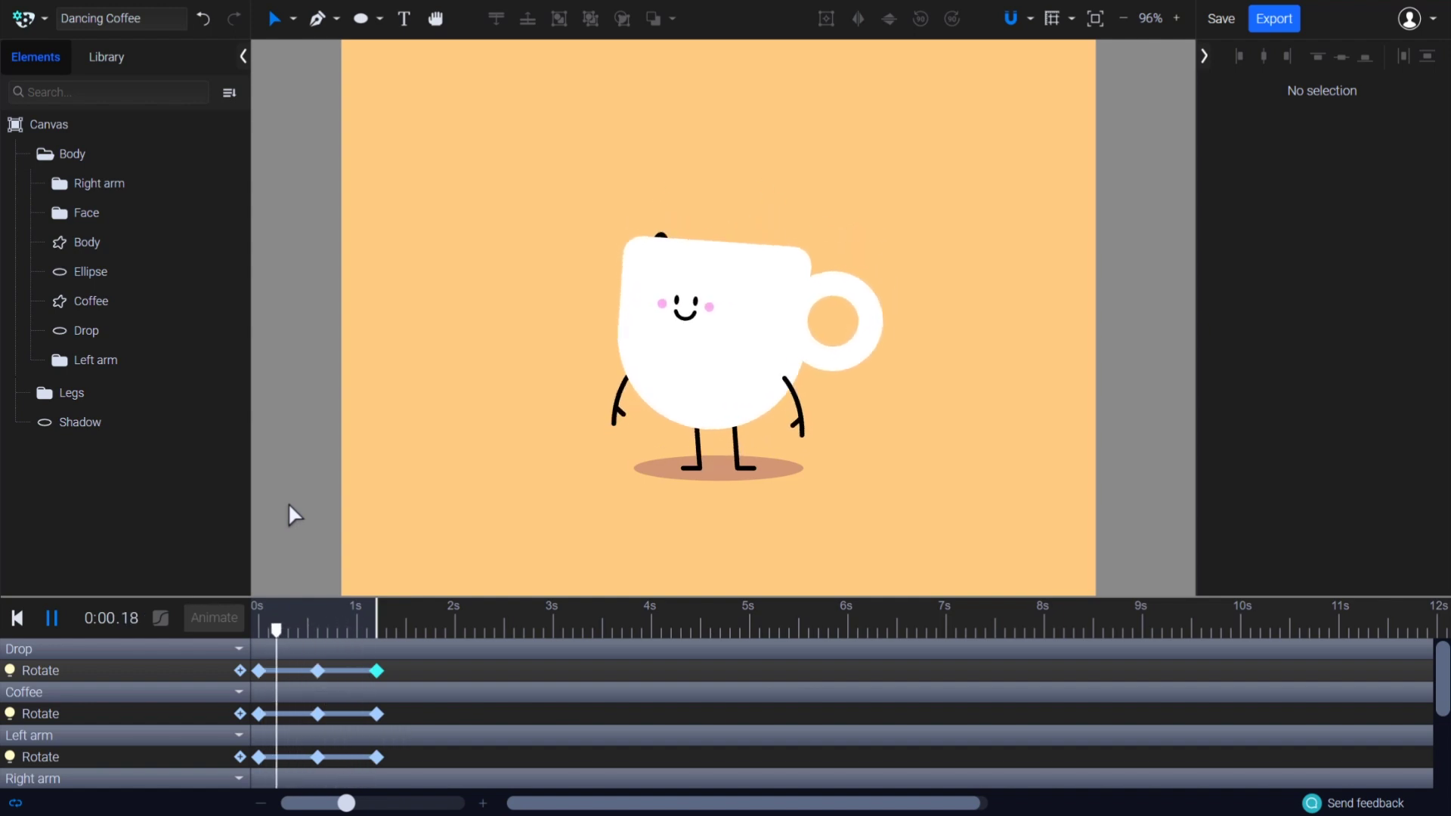
key("space")
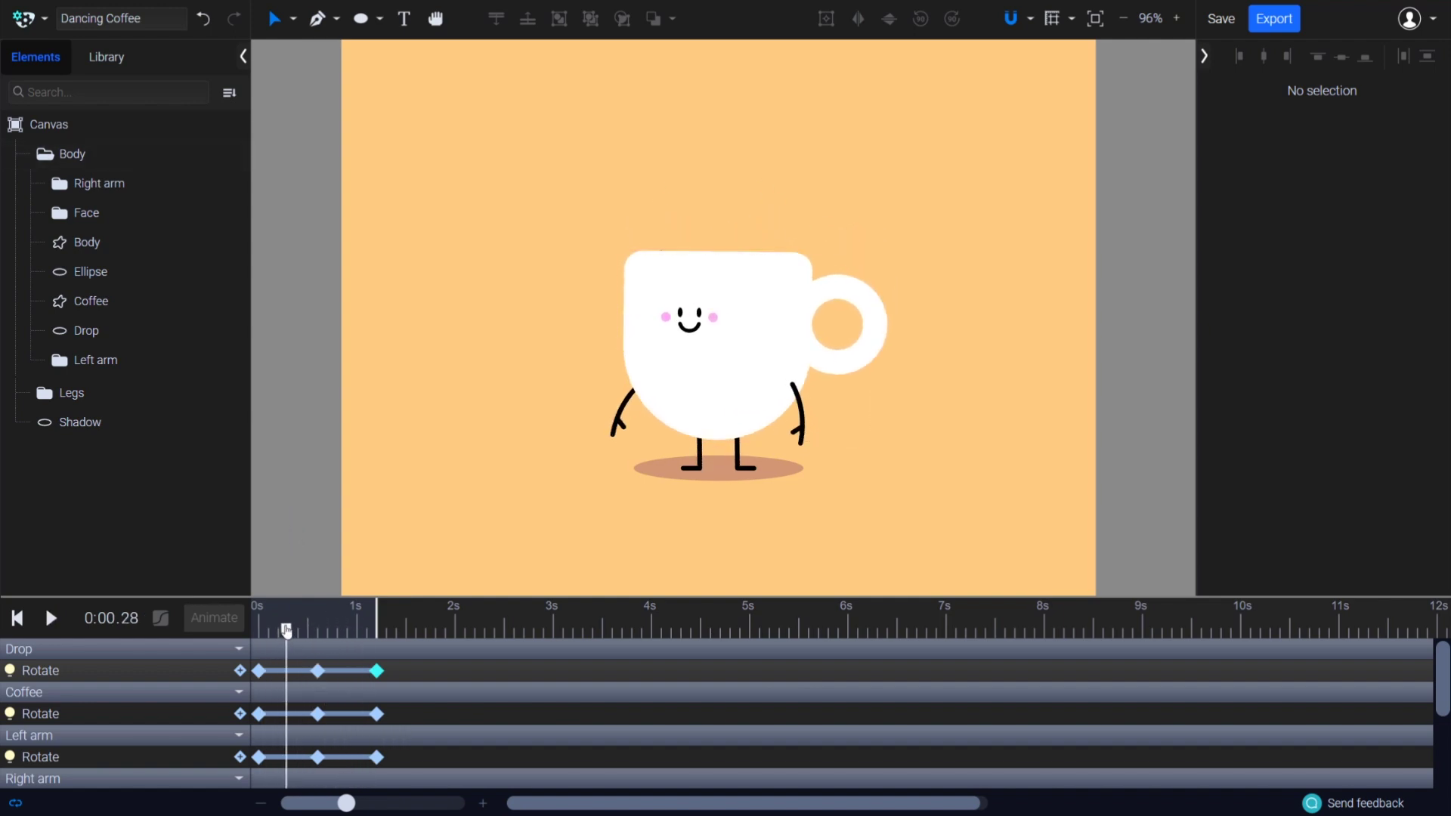
left_click_drag(286, 629, 259, 633)
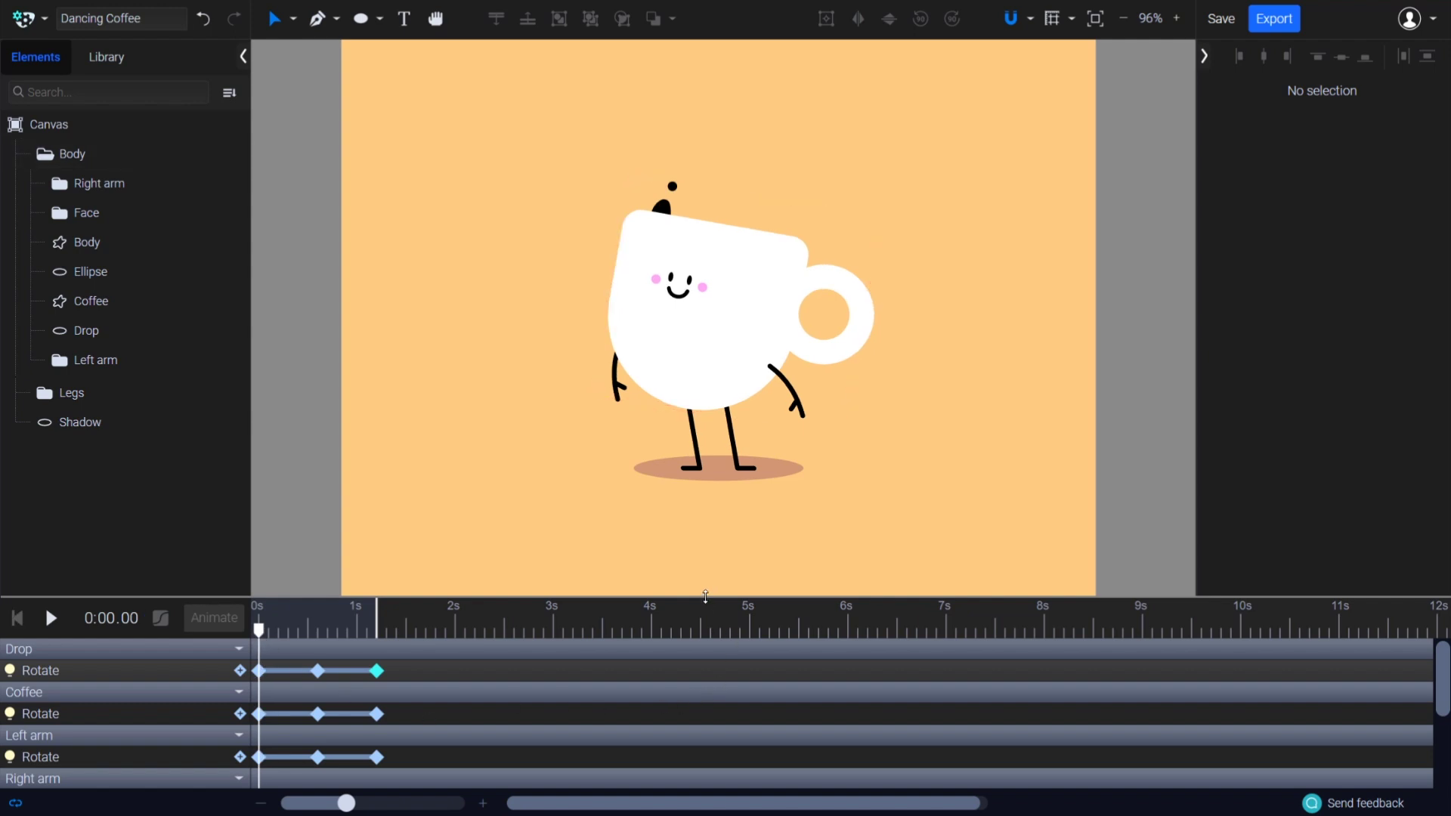
Apply Ease In Out Sine easing to the Body's Rotate keyframes and preview the rocking
left_click_drag(705, 596, 705, 519)
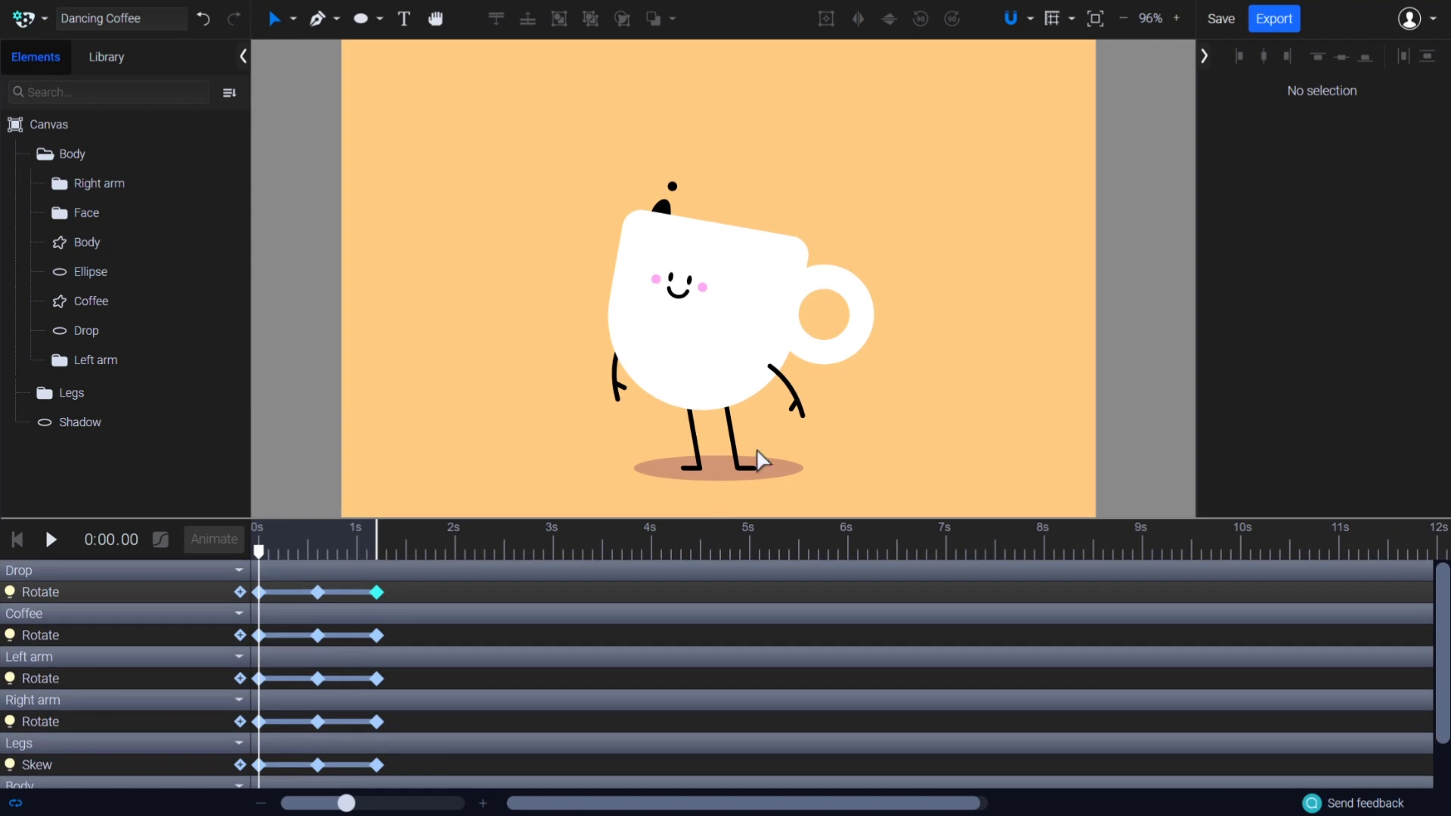
left_click_drag(760, 457, 761, 428)
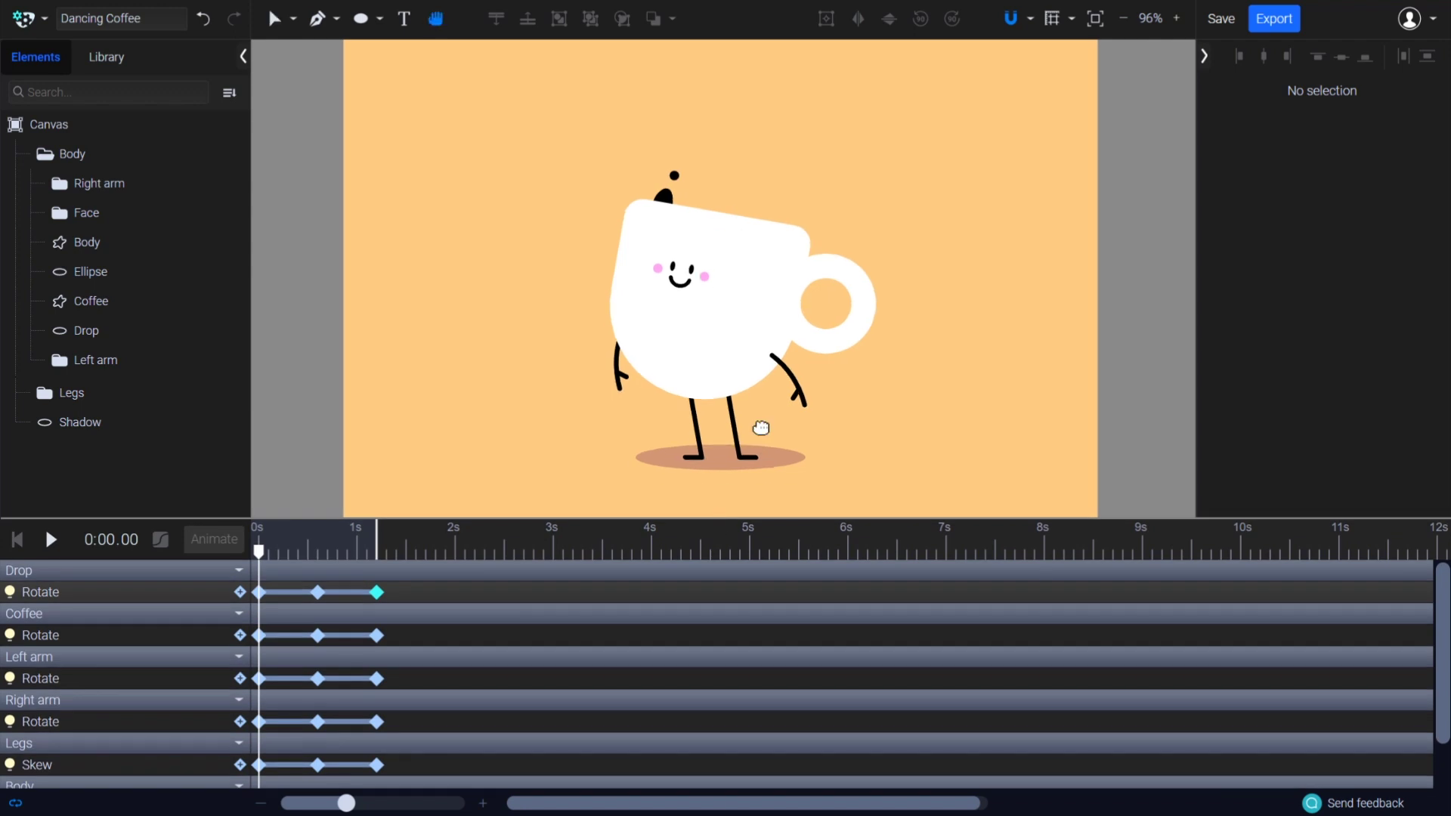
scroll(760, 414, "up", 3)
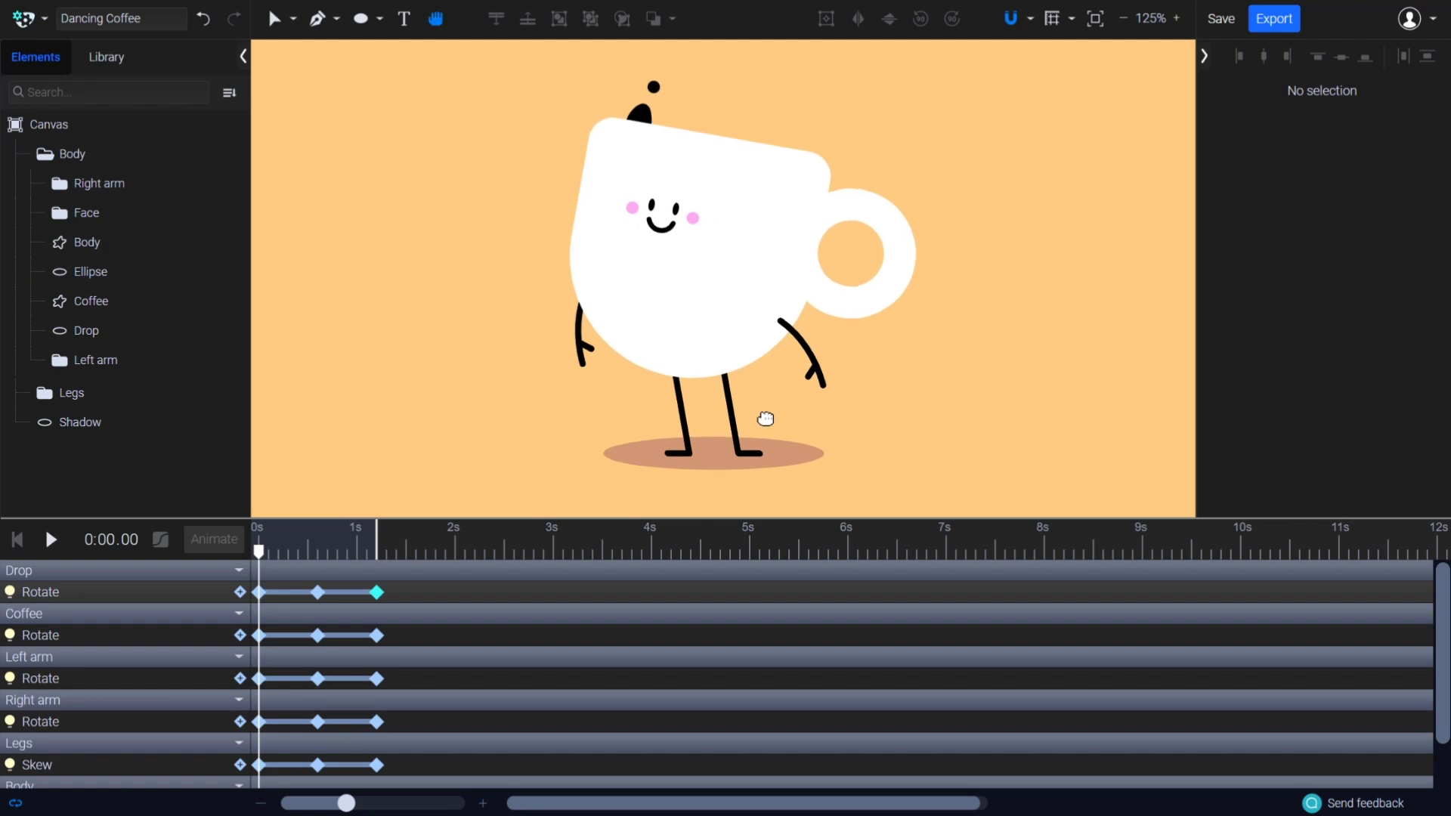
key("v")
scroll(315, 618, "down", 2)
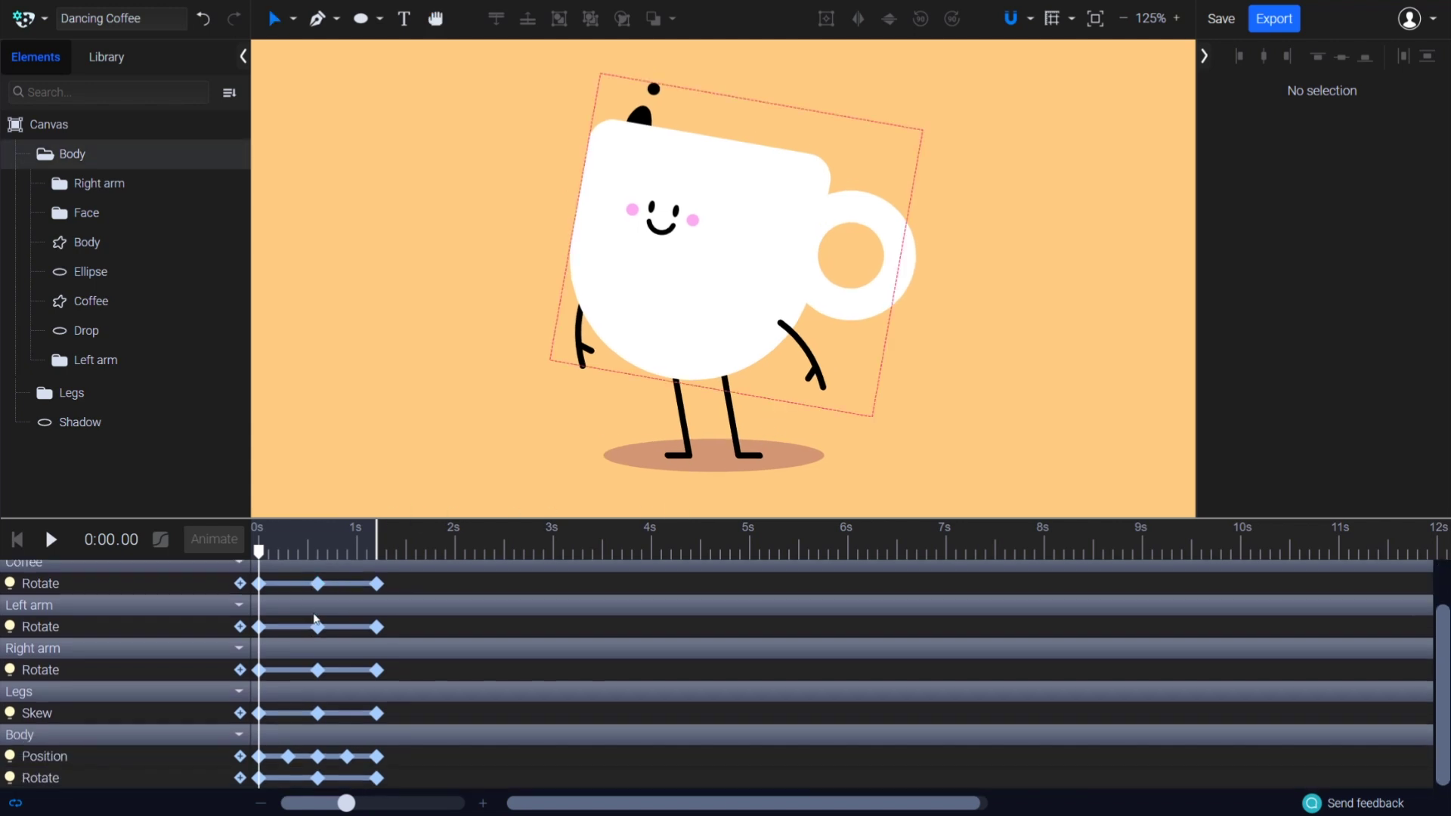
left_click(285, 778)
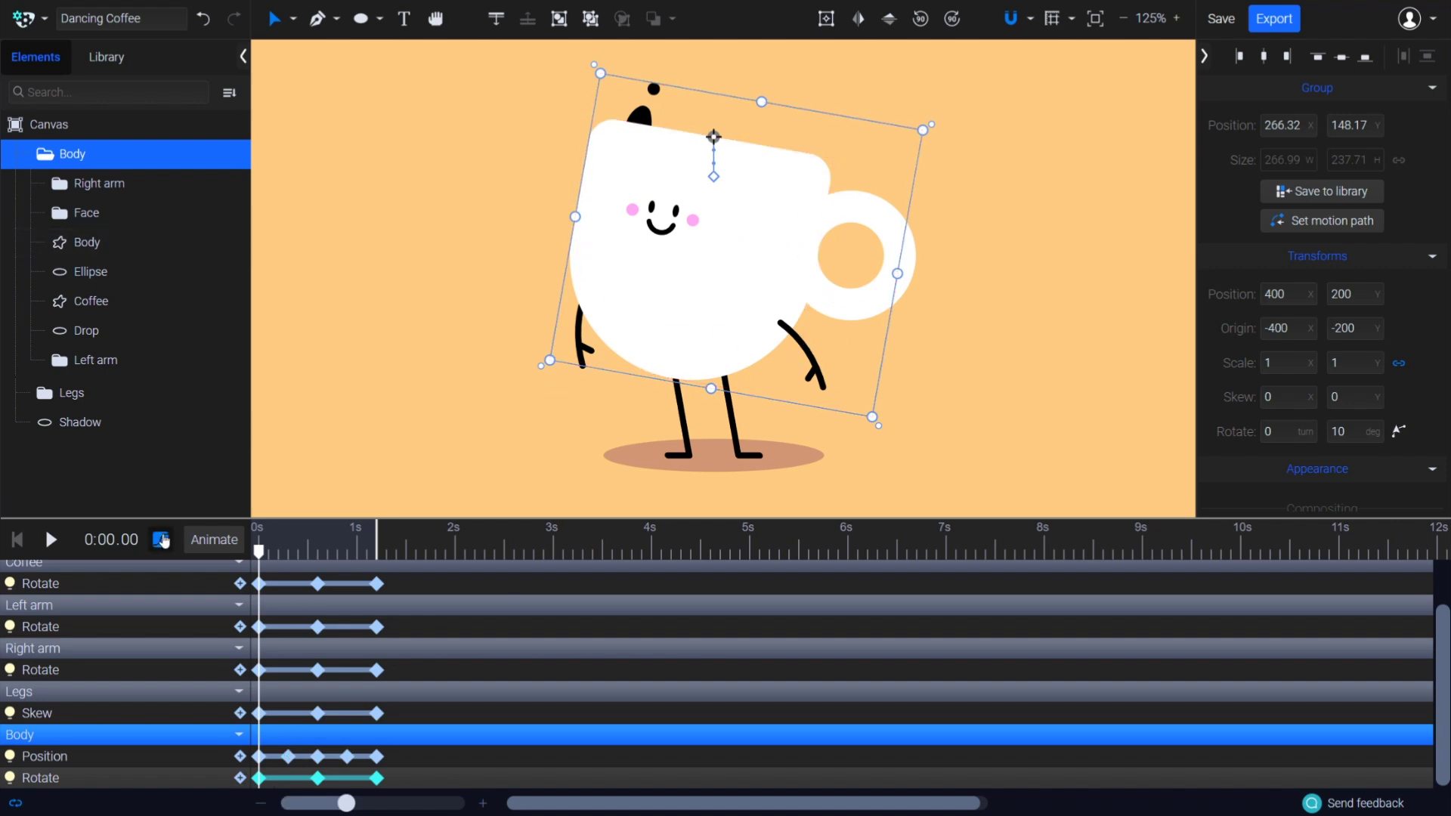
left_click(164, 540)
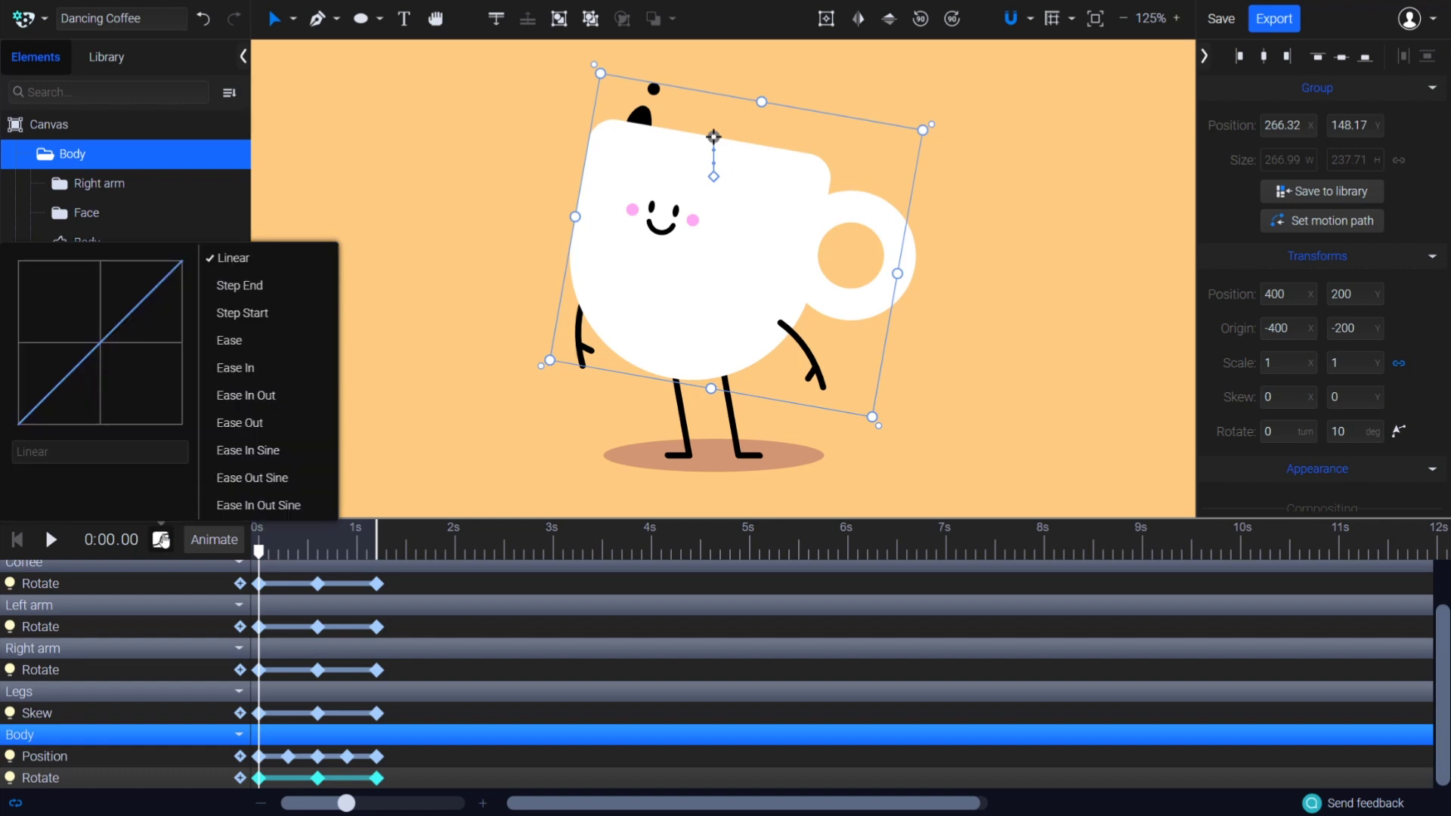
scroll(282, 438, "down", 3)
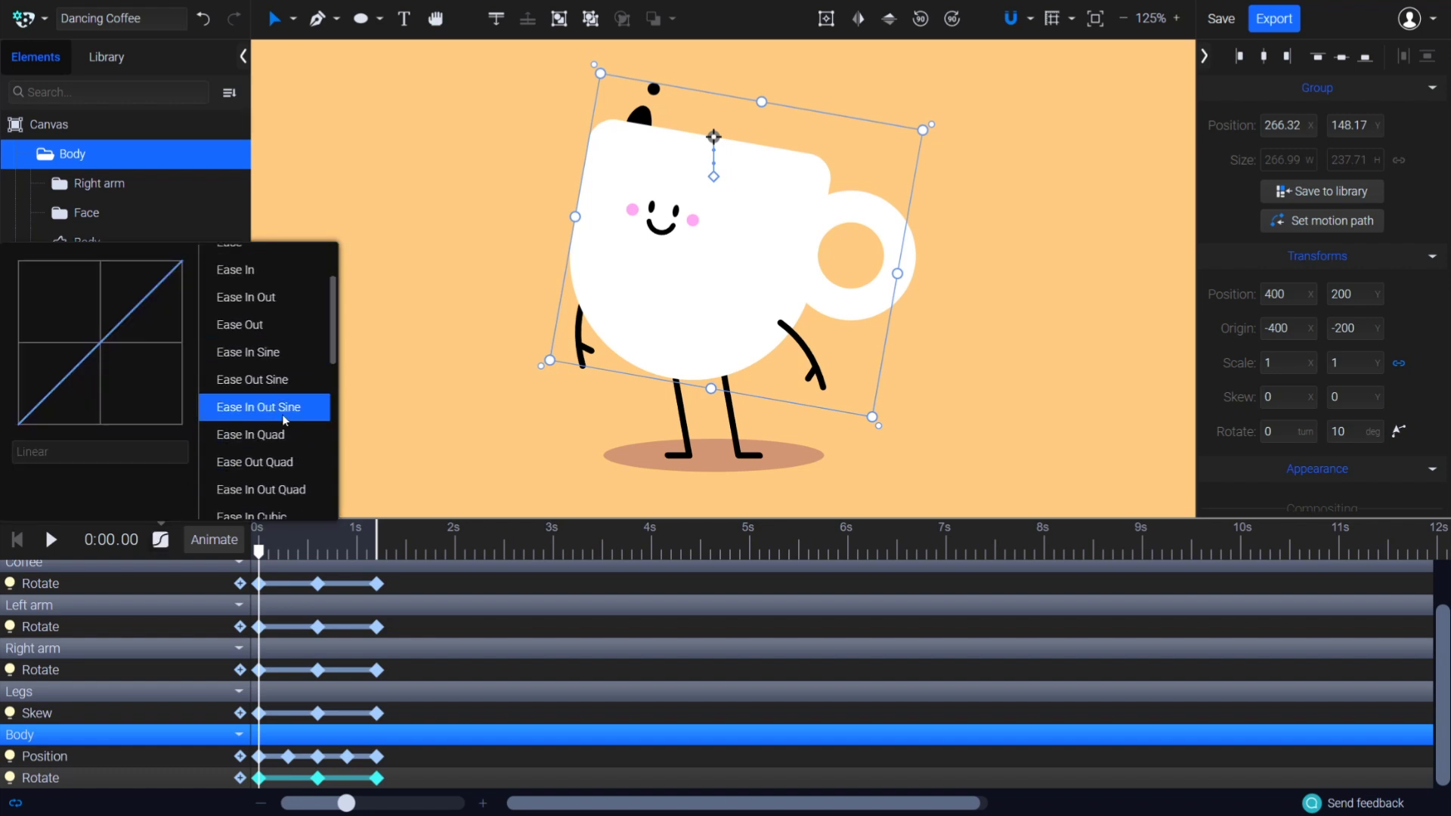
left_click(283, 414)
mouse_move(261, 557)
left_mouse_down()
mouse_move(323, 557)
mouse_move(258, 561)
left_mouse_up()
key("space")
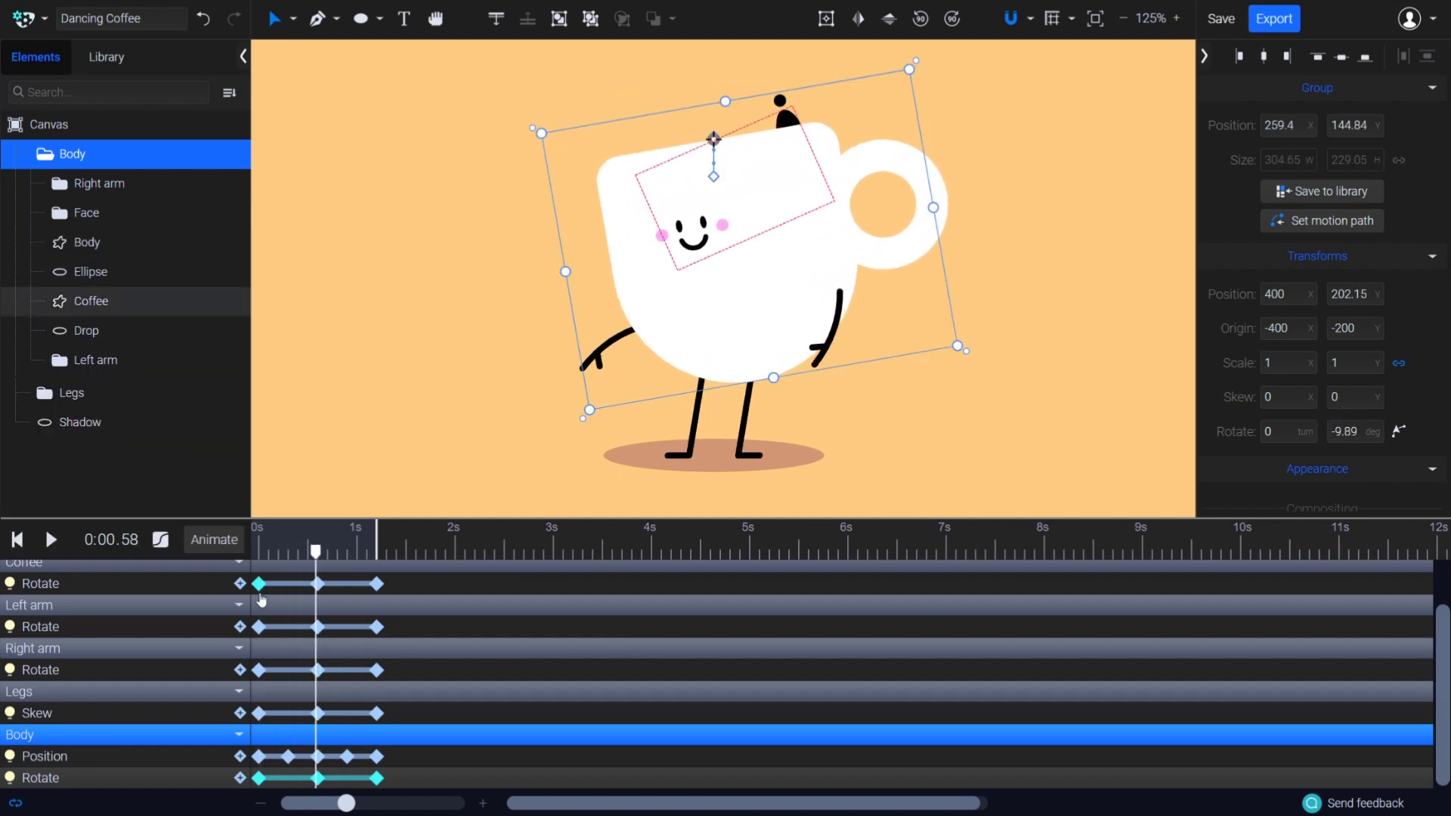
Apply Ease In Out Sine easing to the Body's Position keyframes as well
left_click_drag(390, 751, 253, 774)
left_click(161, 549)
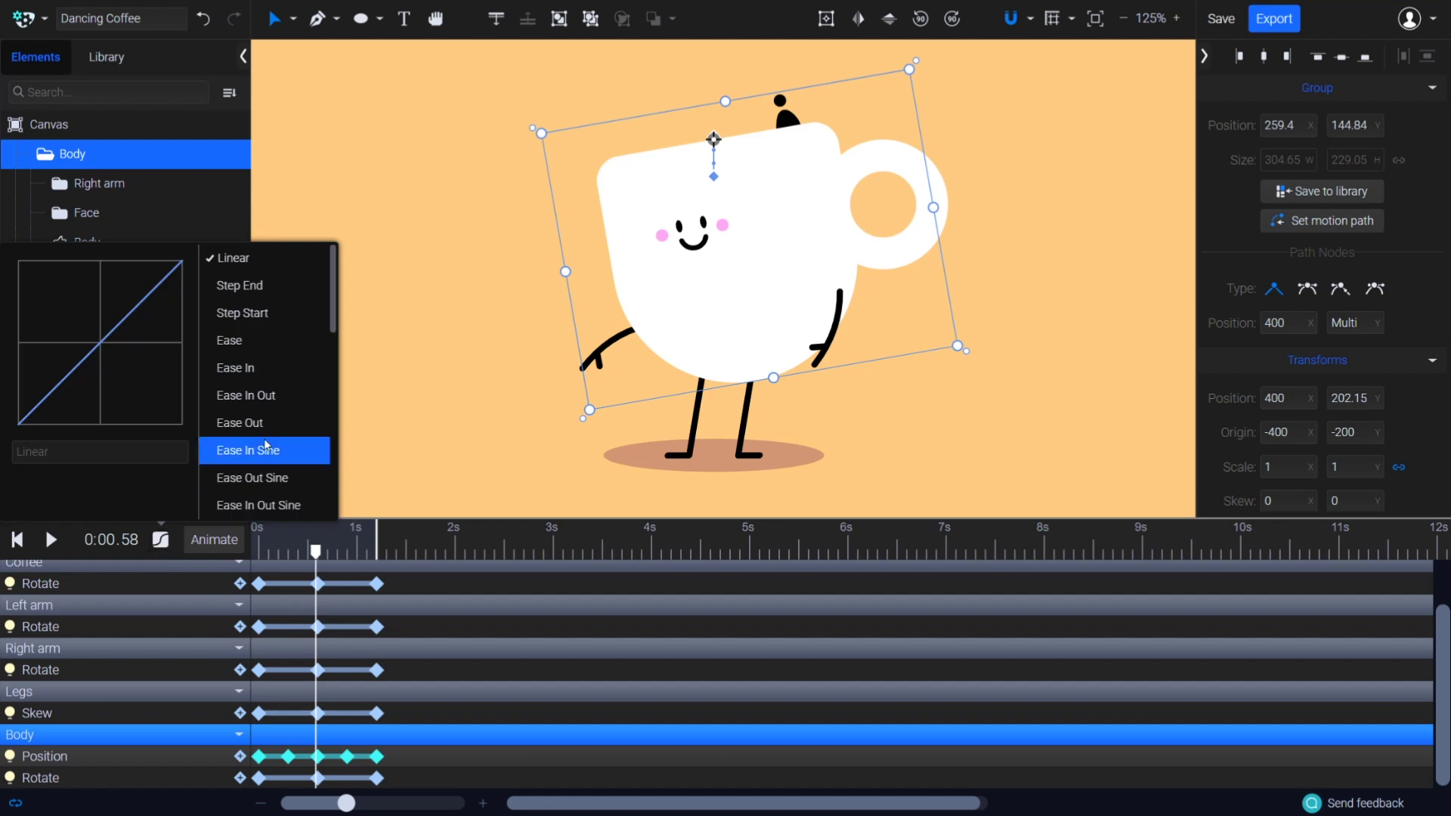
left_click(258, 505)
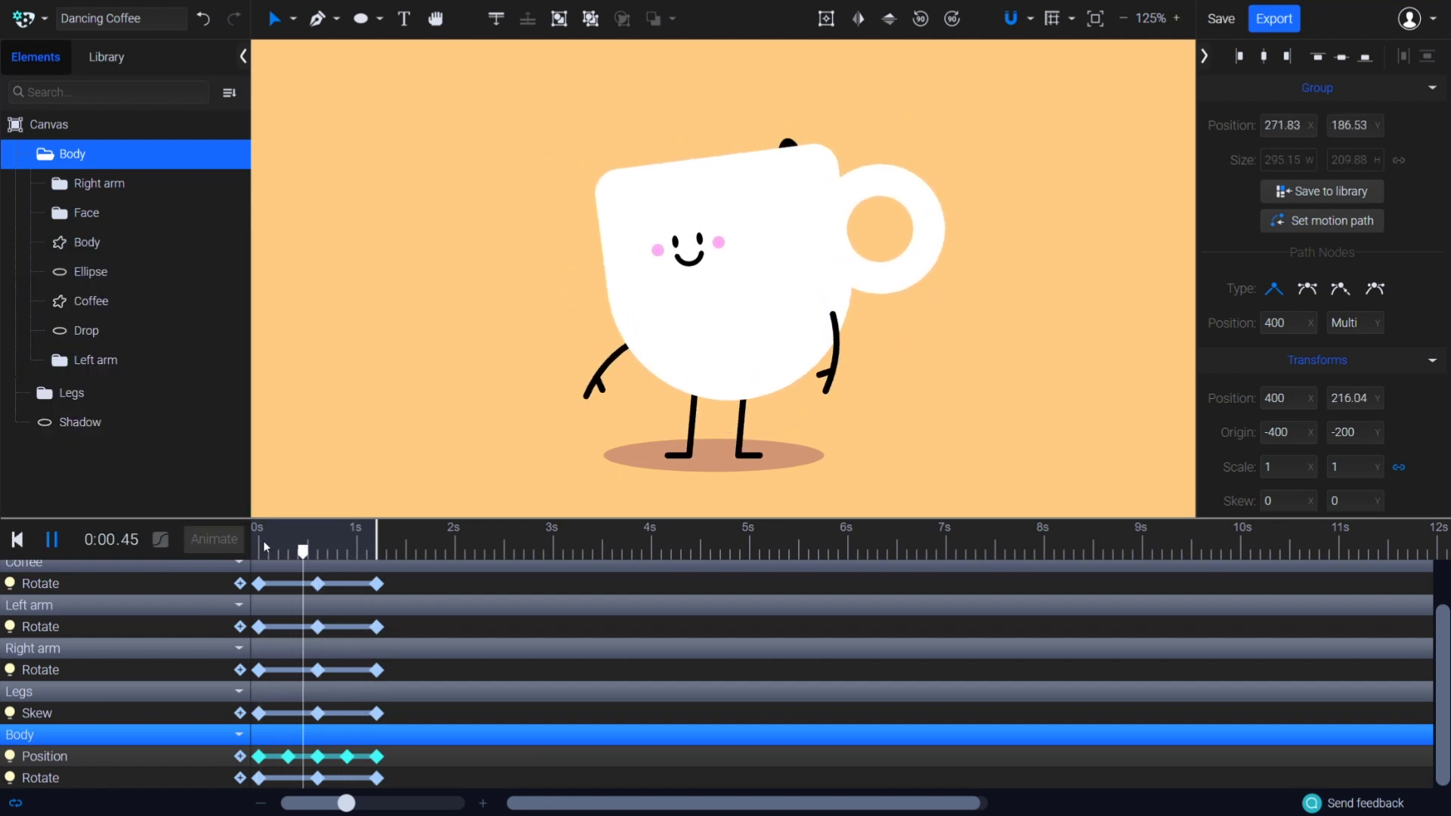
key("space")
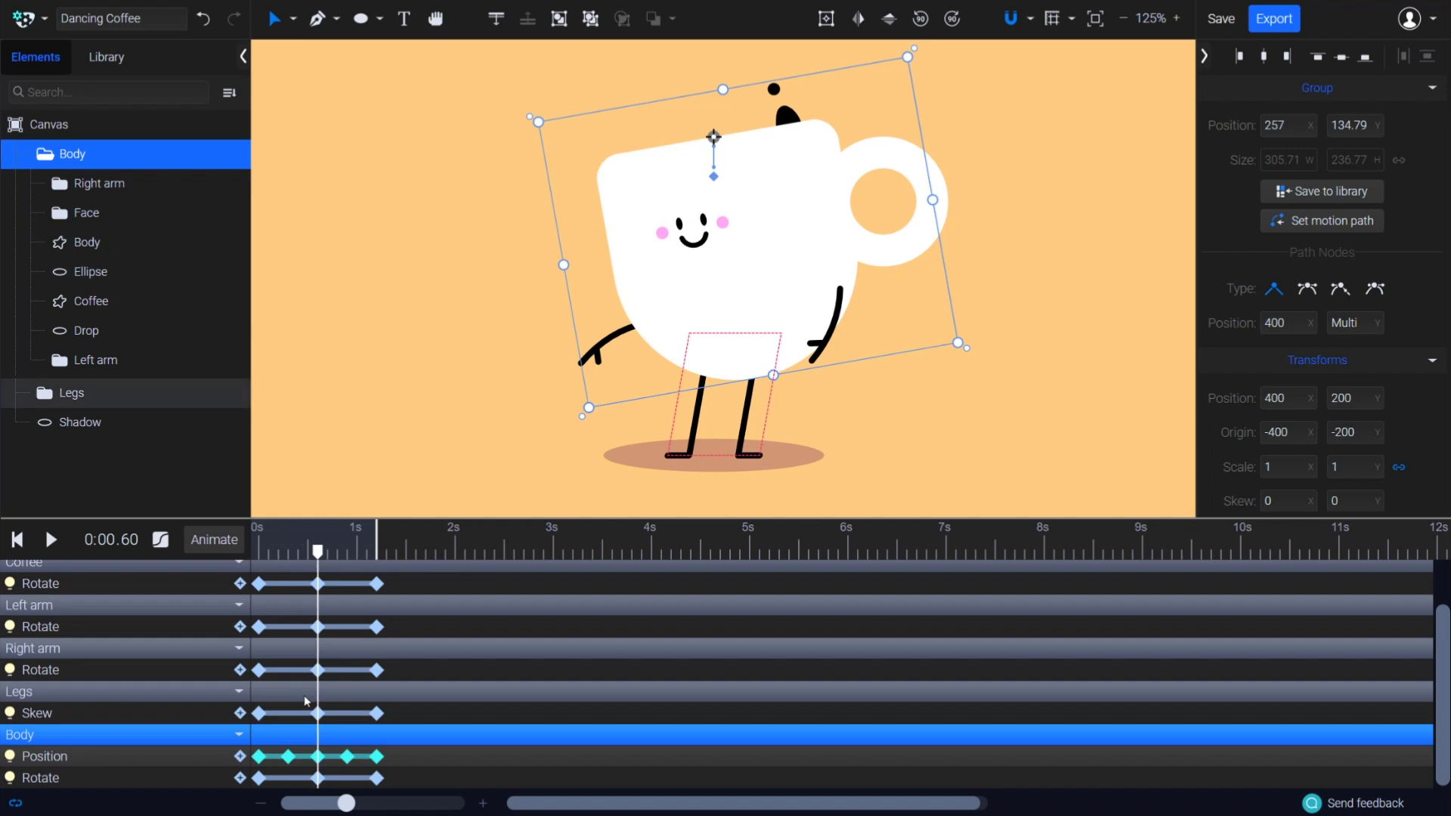
scroll(303, 696, "up", 2)
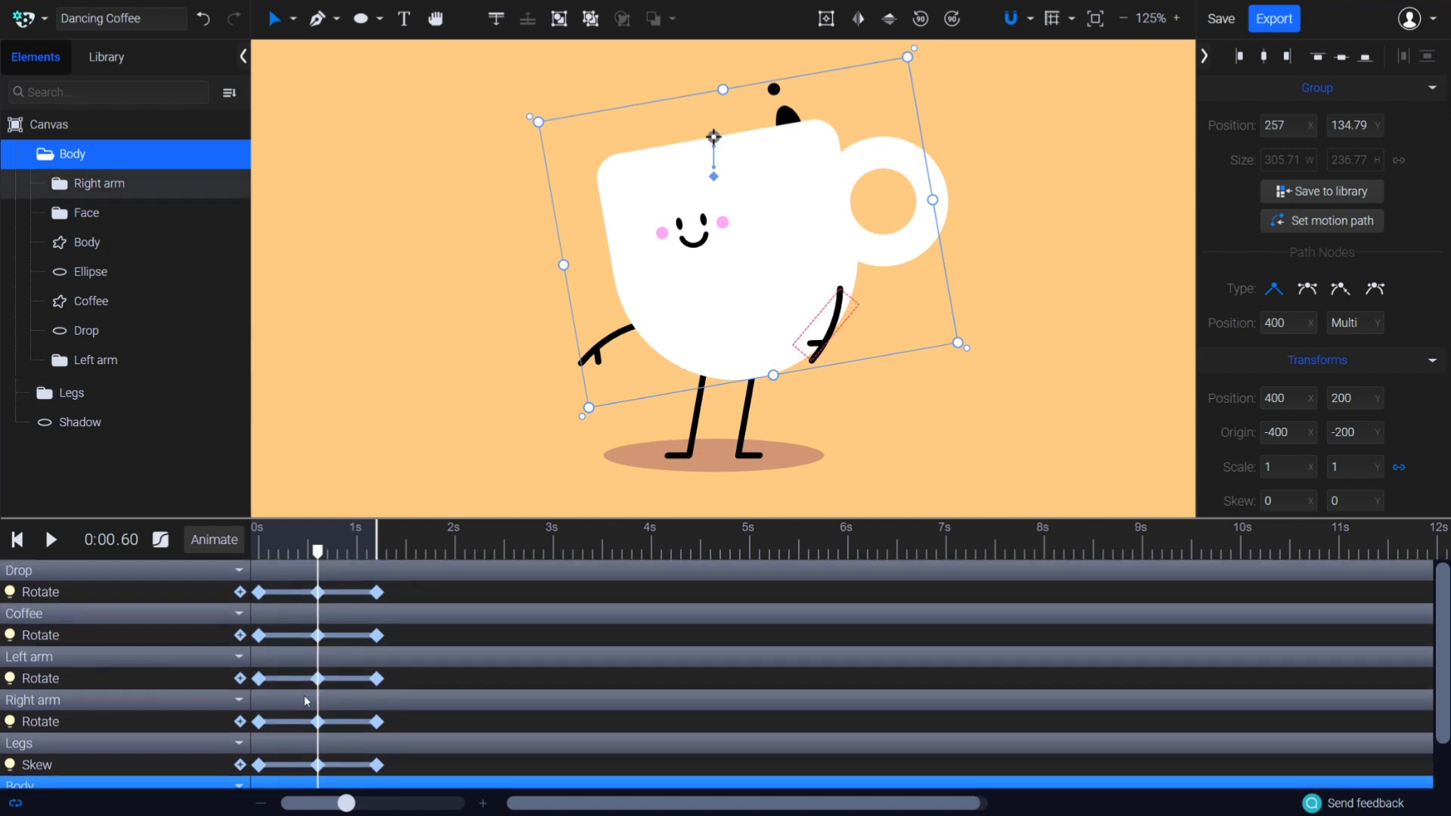
Give the Left arm and Right arm Rotate and Legs Skew keyframes Ease In Out Sine easing
scroll(402, 678, "down", 2)
left_click_drag(390, 618, 275, 722)
left_click(160, 539)
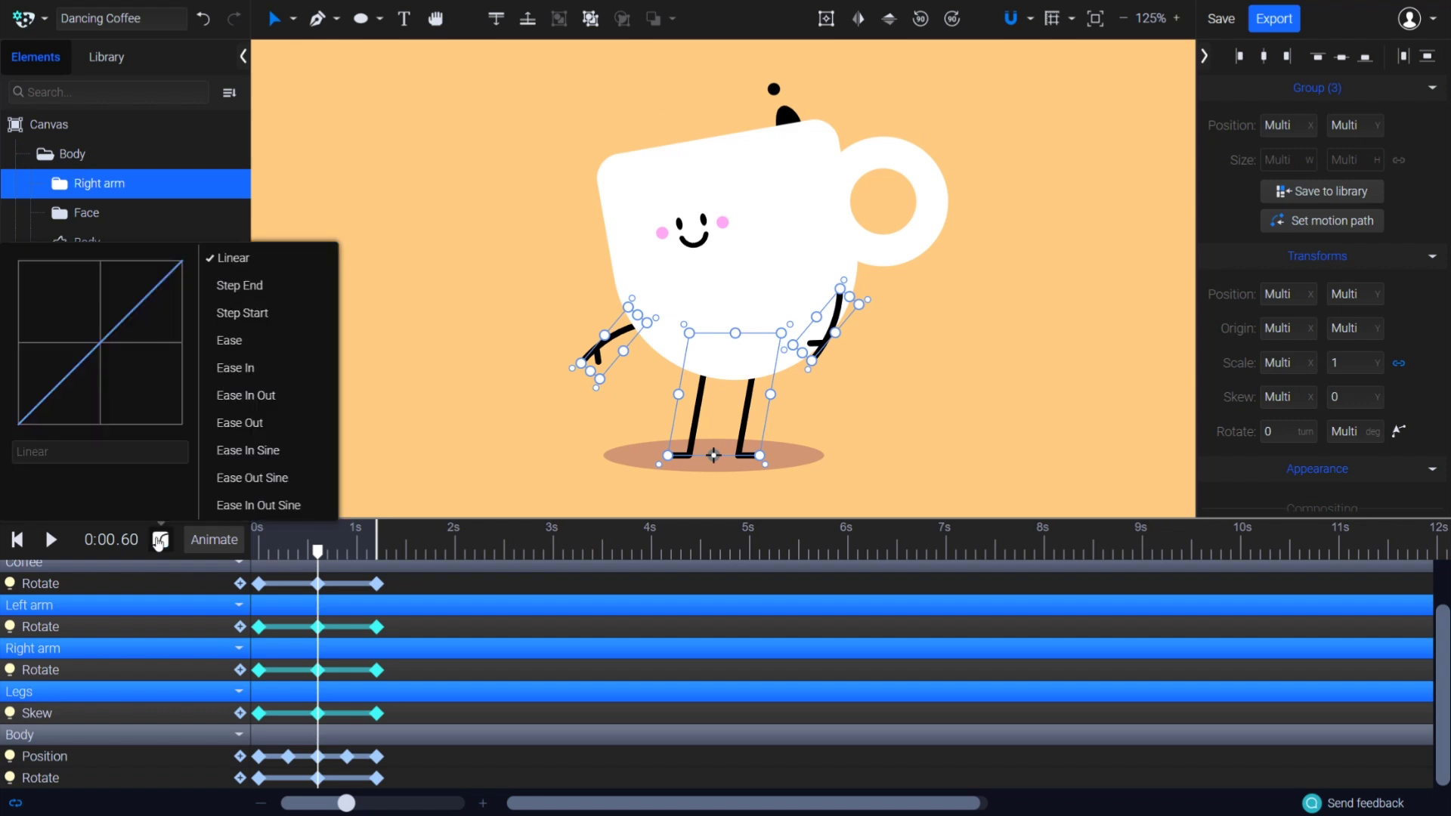
left_click(259, 505)
Rewind, clear the selection and play back the dancing cup to preview its motion
left_click_drag(317, 551, 250, 559)
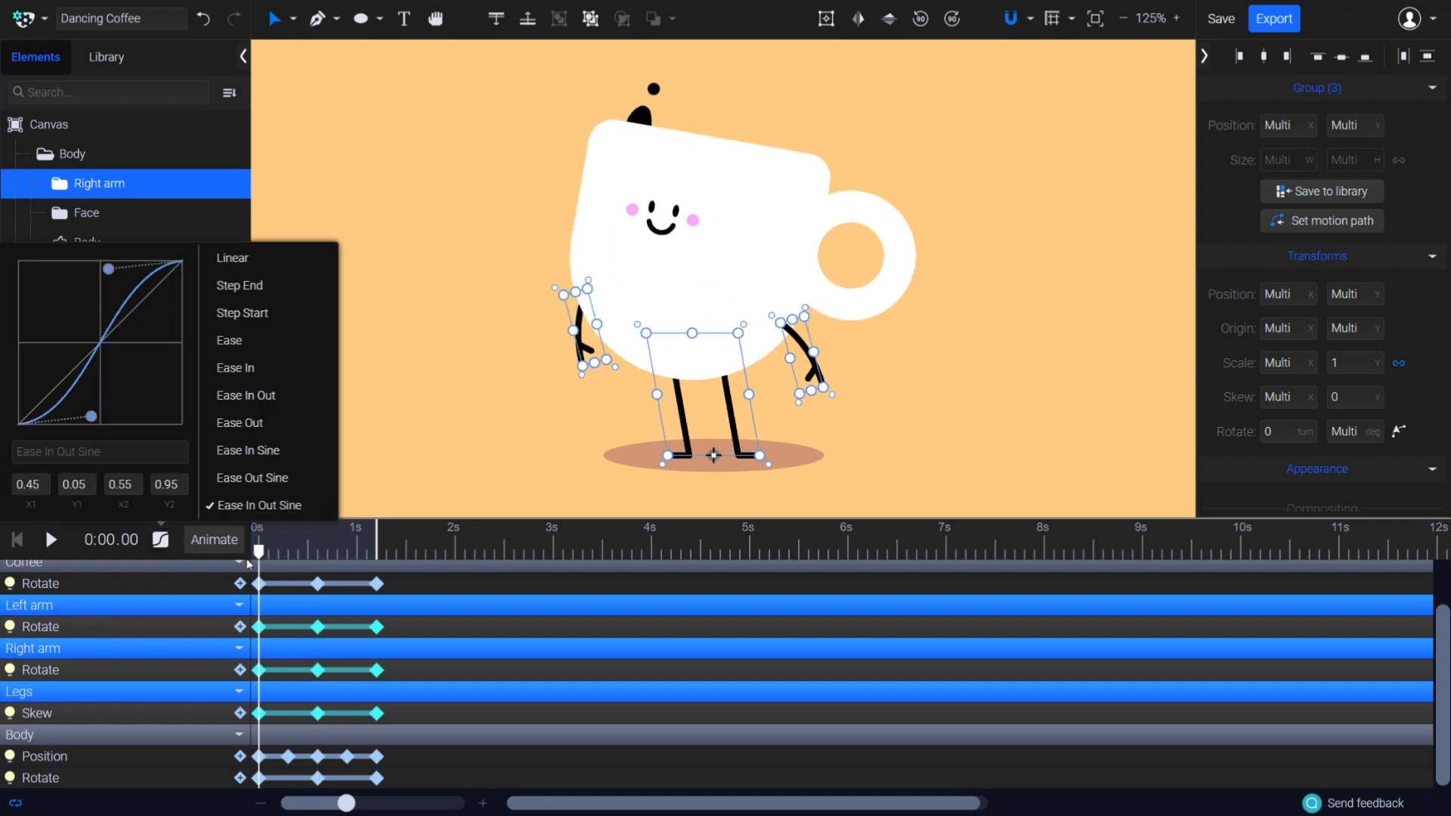
left_click(347, 418)
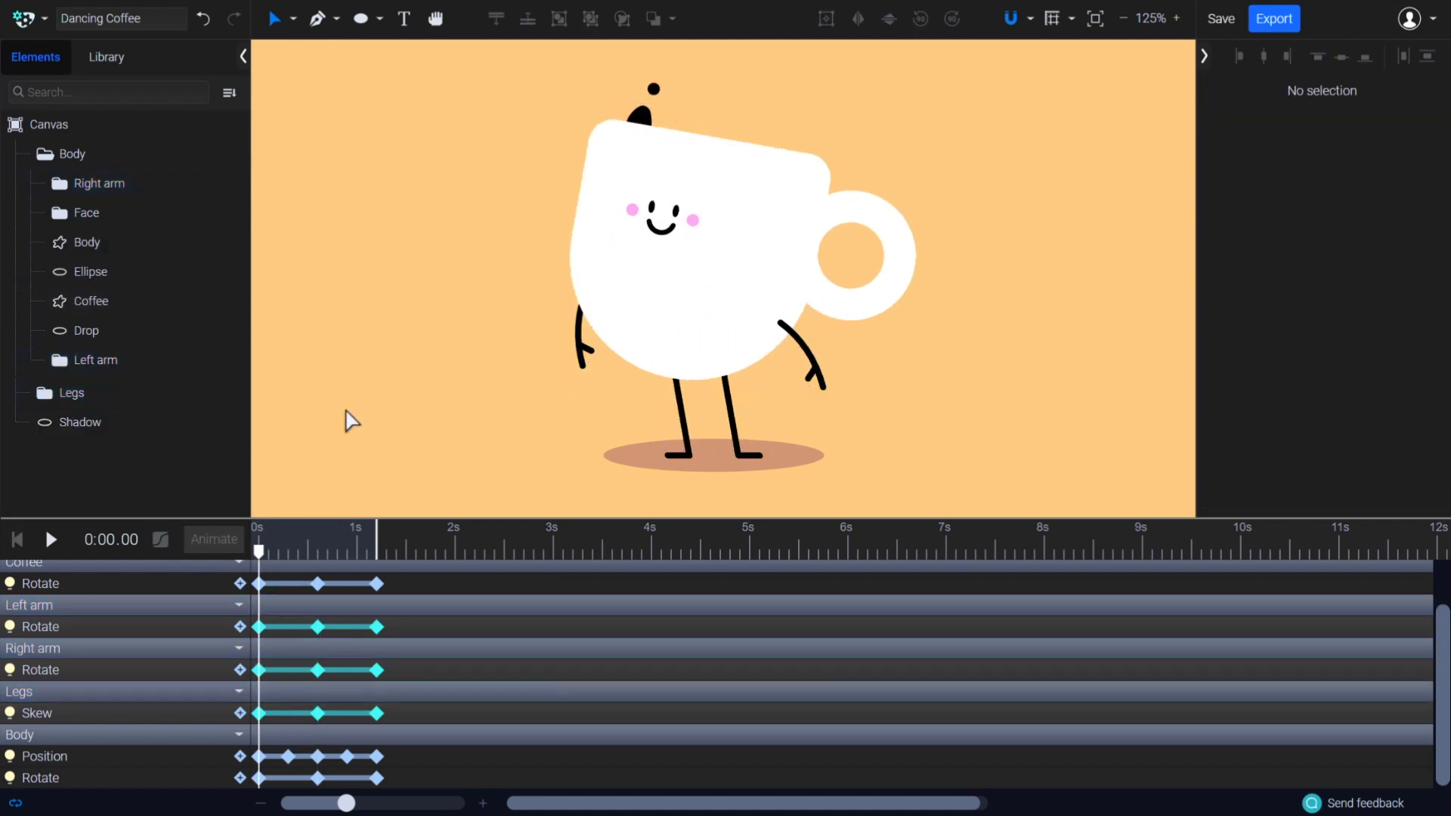
key("space")
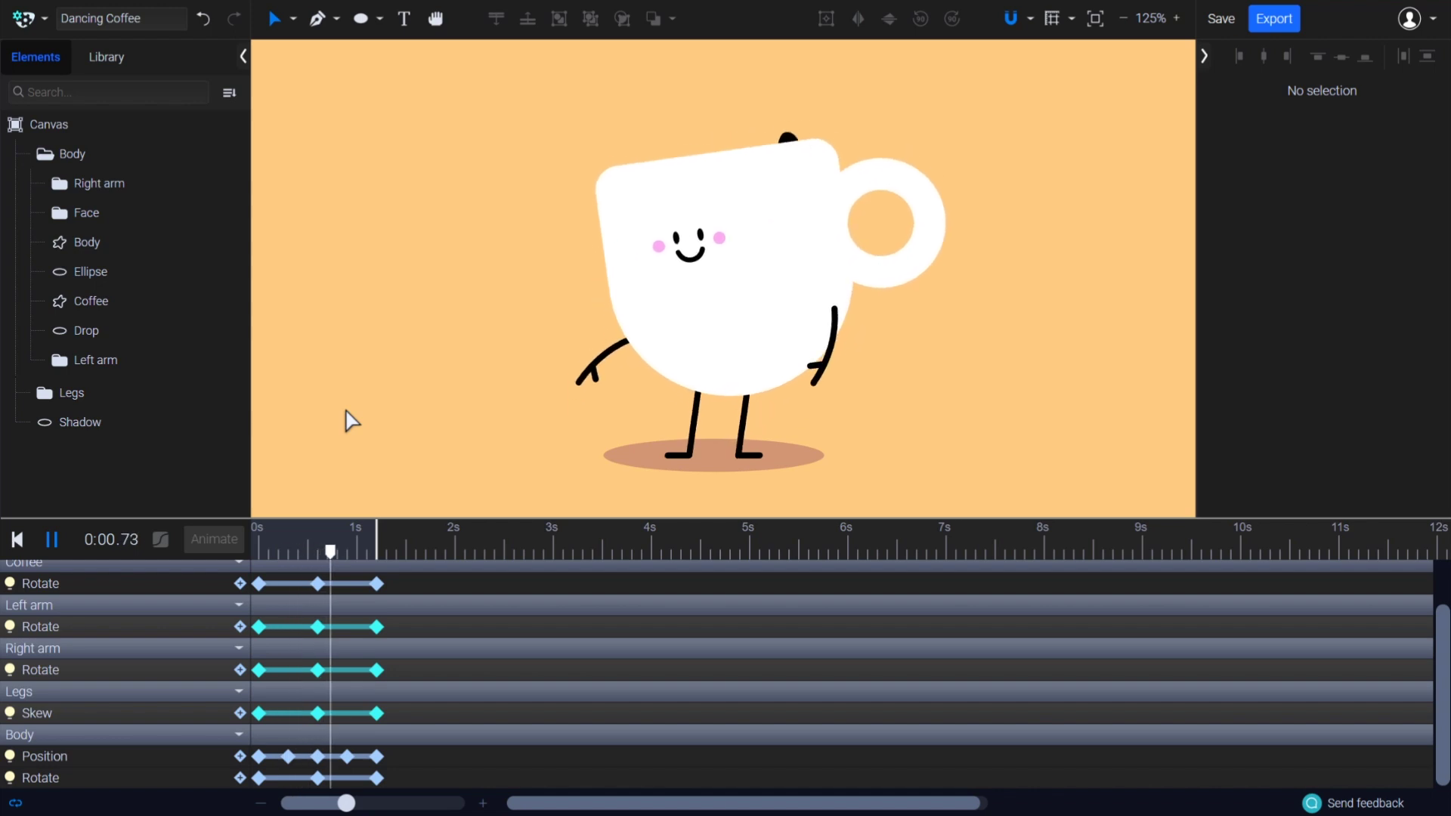
key("space")
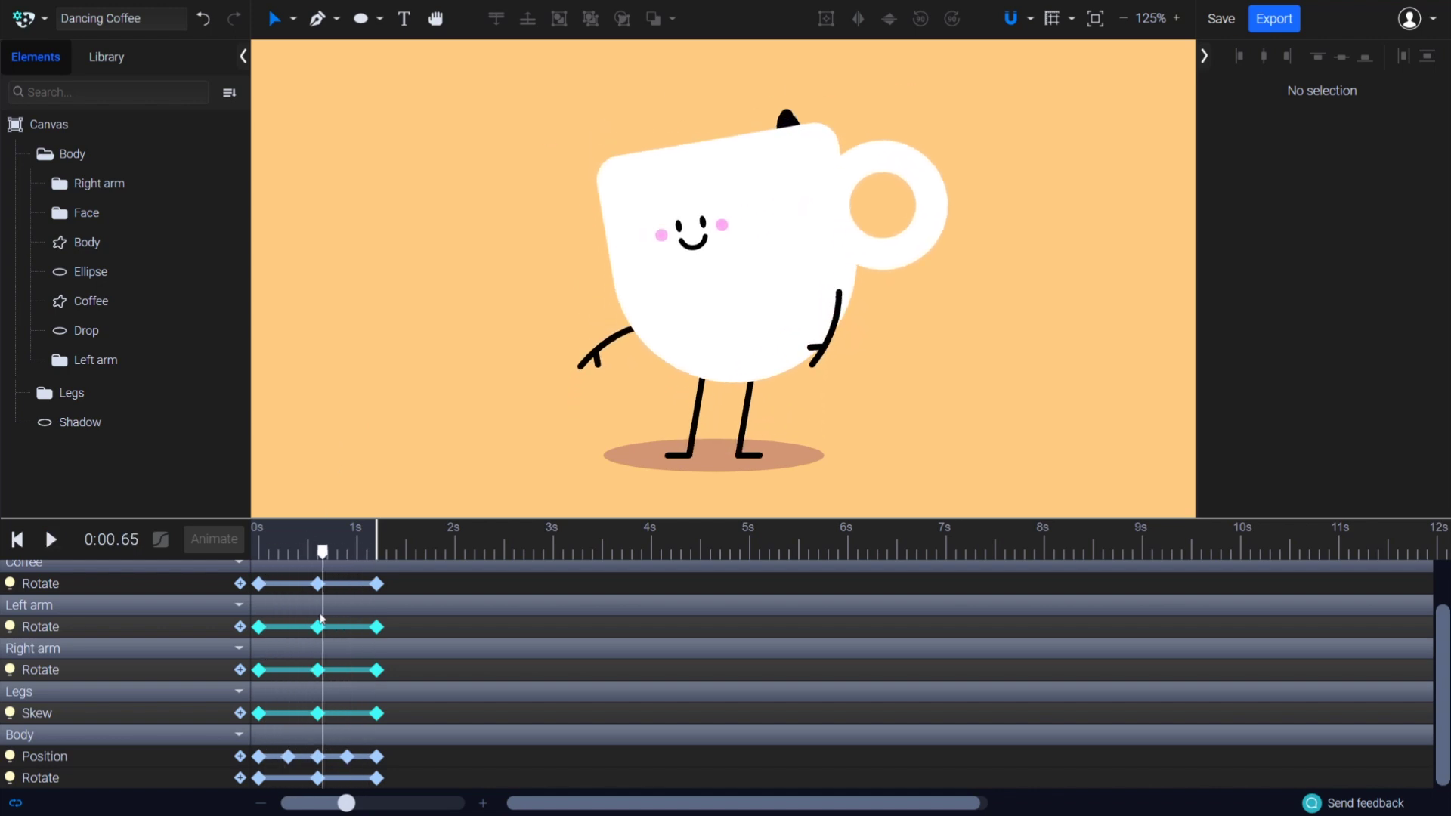
Select the Coffee and Drop Rotate keyframes and set them to Ease In Out Cubic
scroll(331, 638, "up", 2)
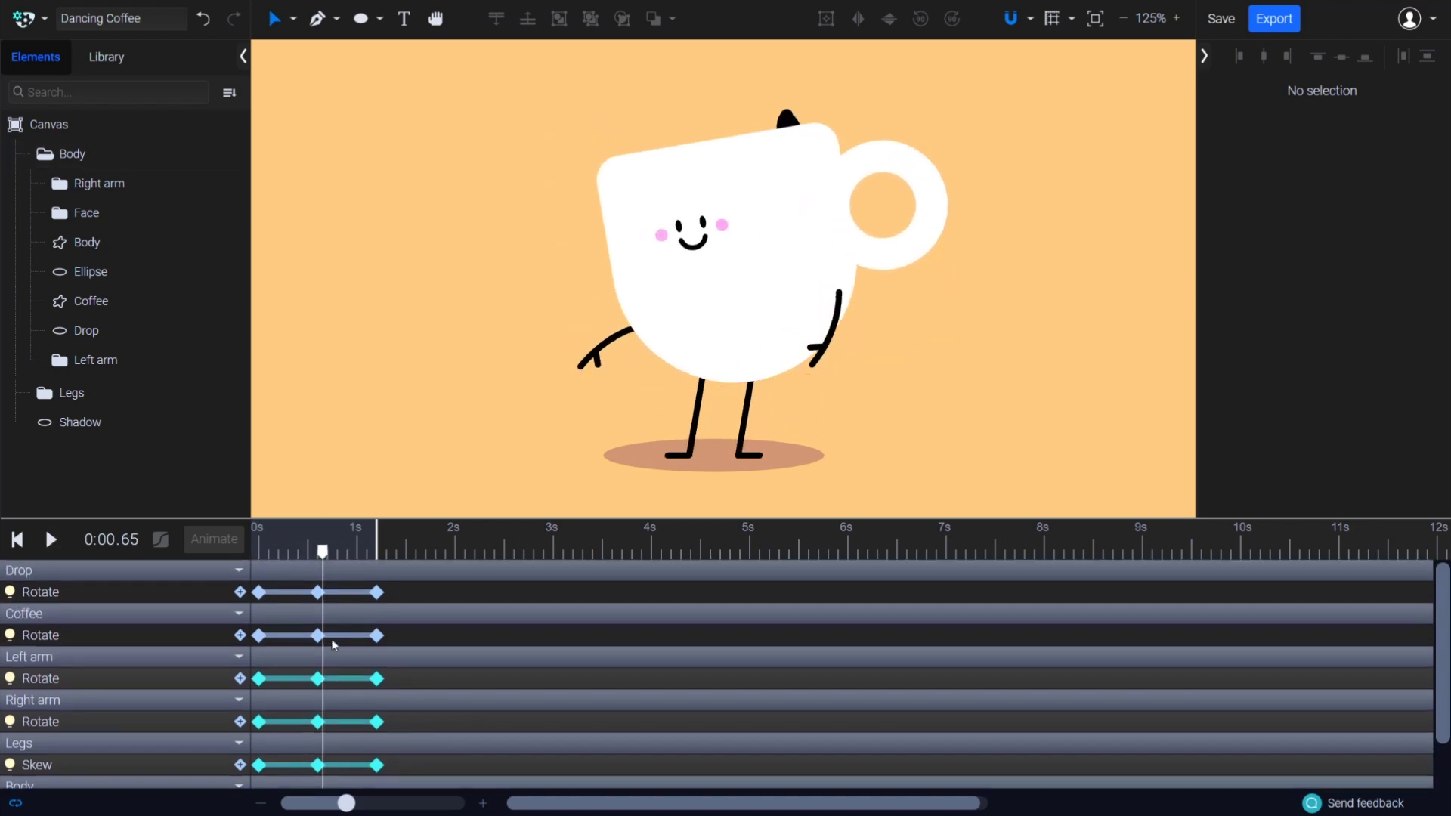
left_click(284, 639)
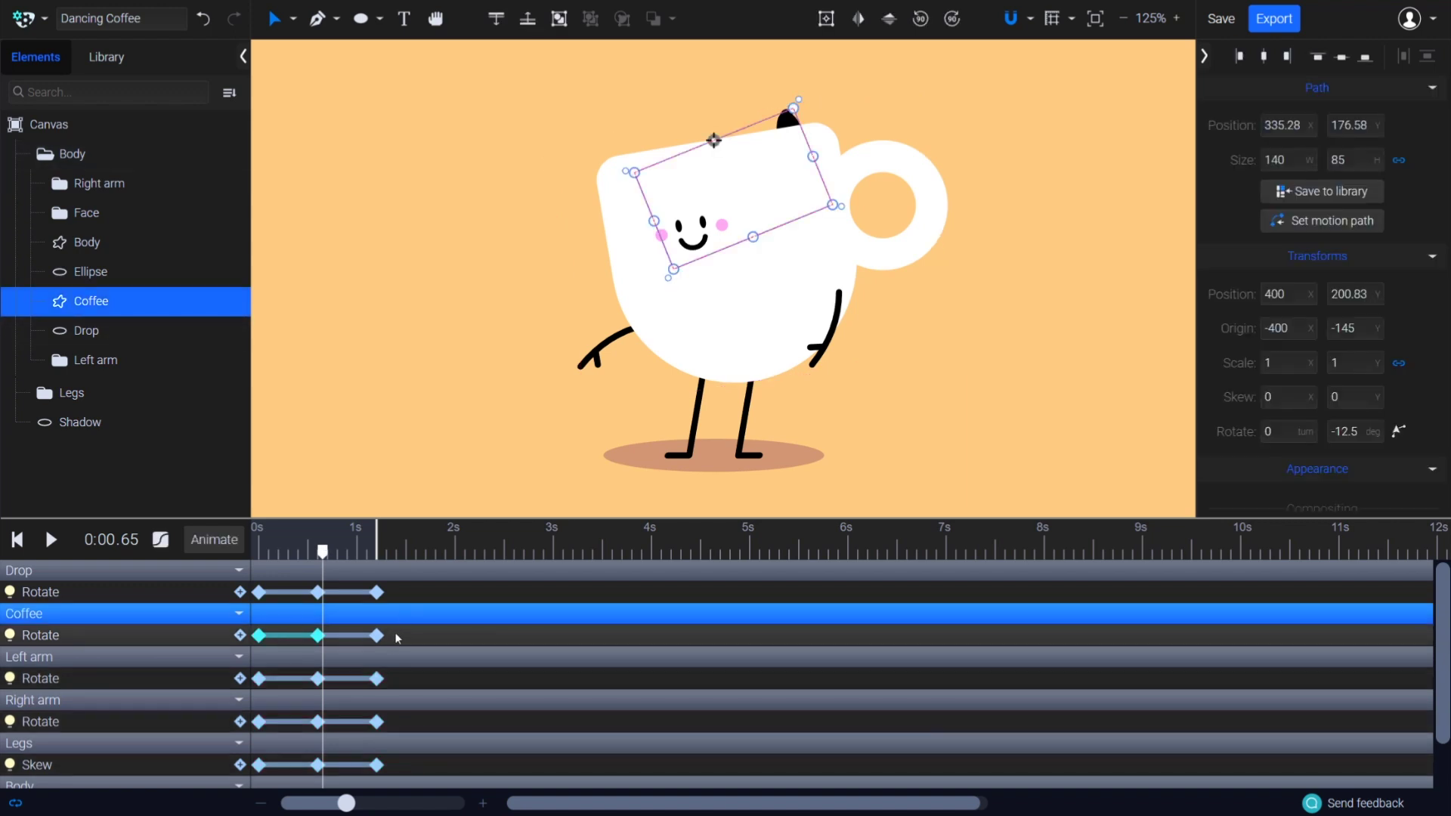
left_click_drag(385, 590, 252, 642)
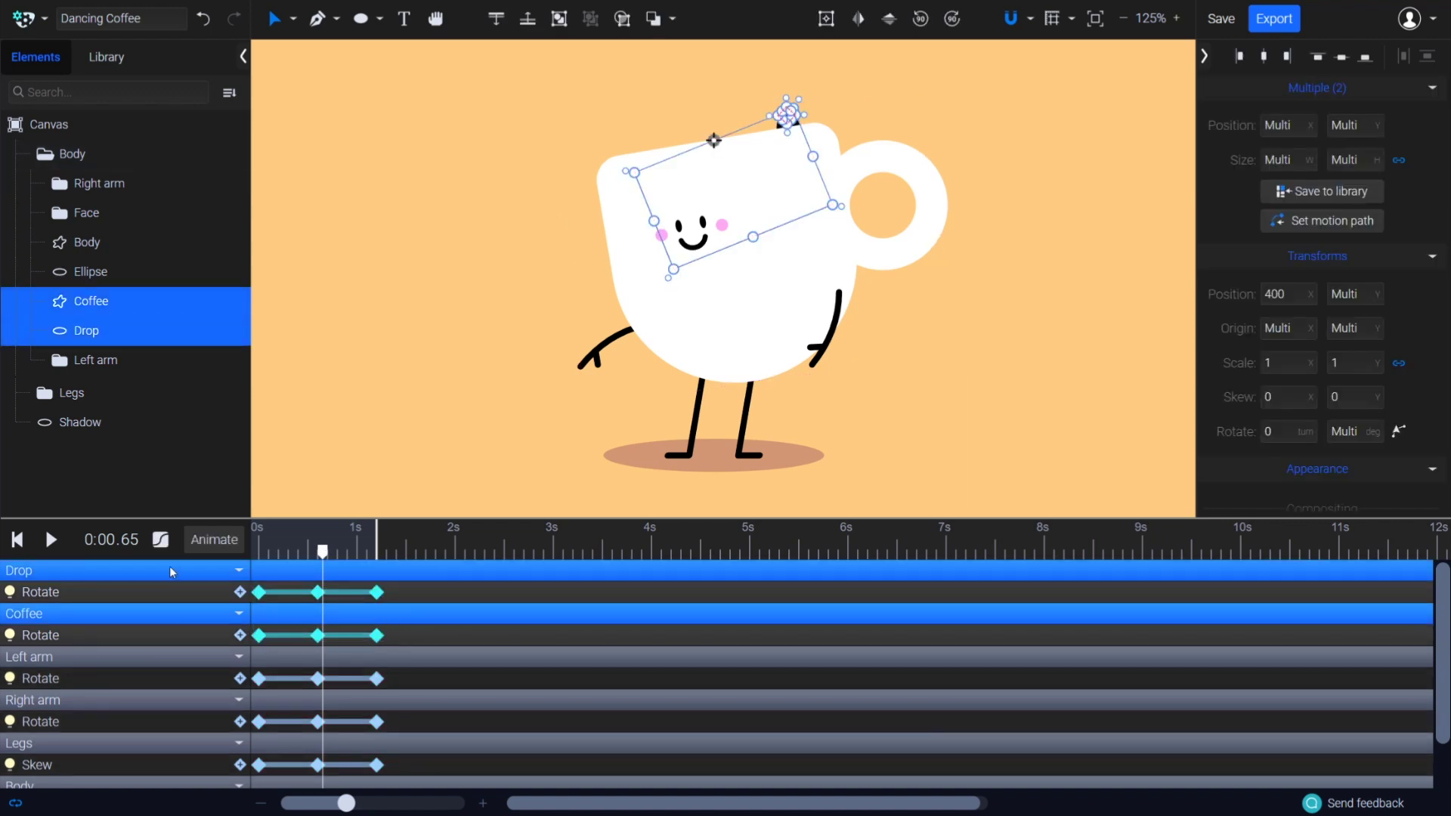
left_click(160, 539)
scroll(302, 453, "down", 7)
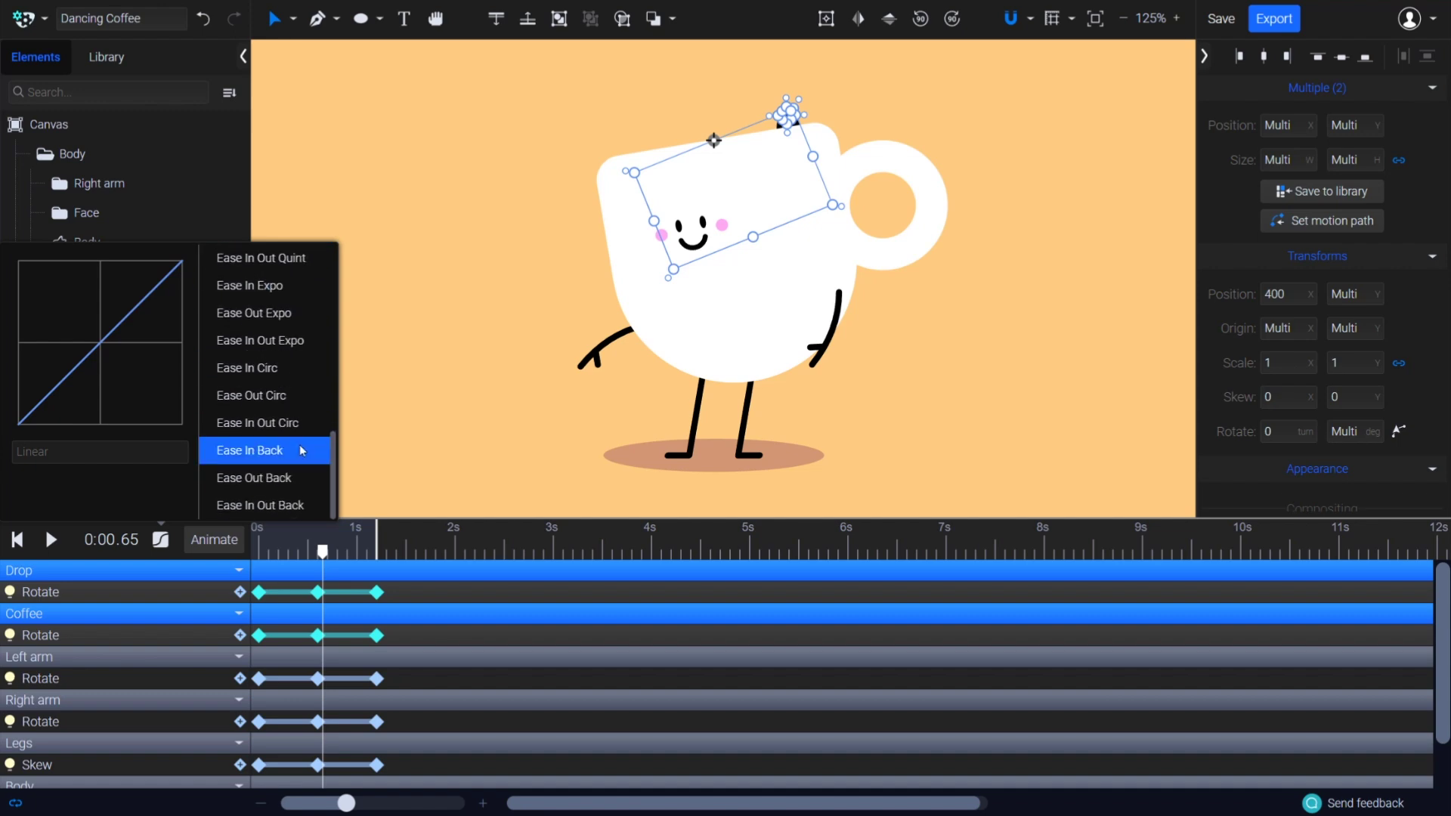
scroll(302, 452, "up", 3)
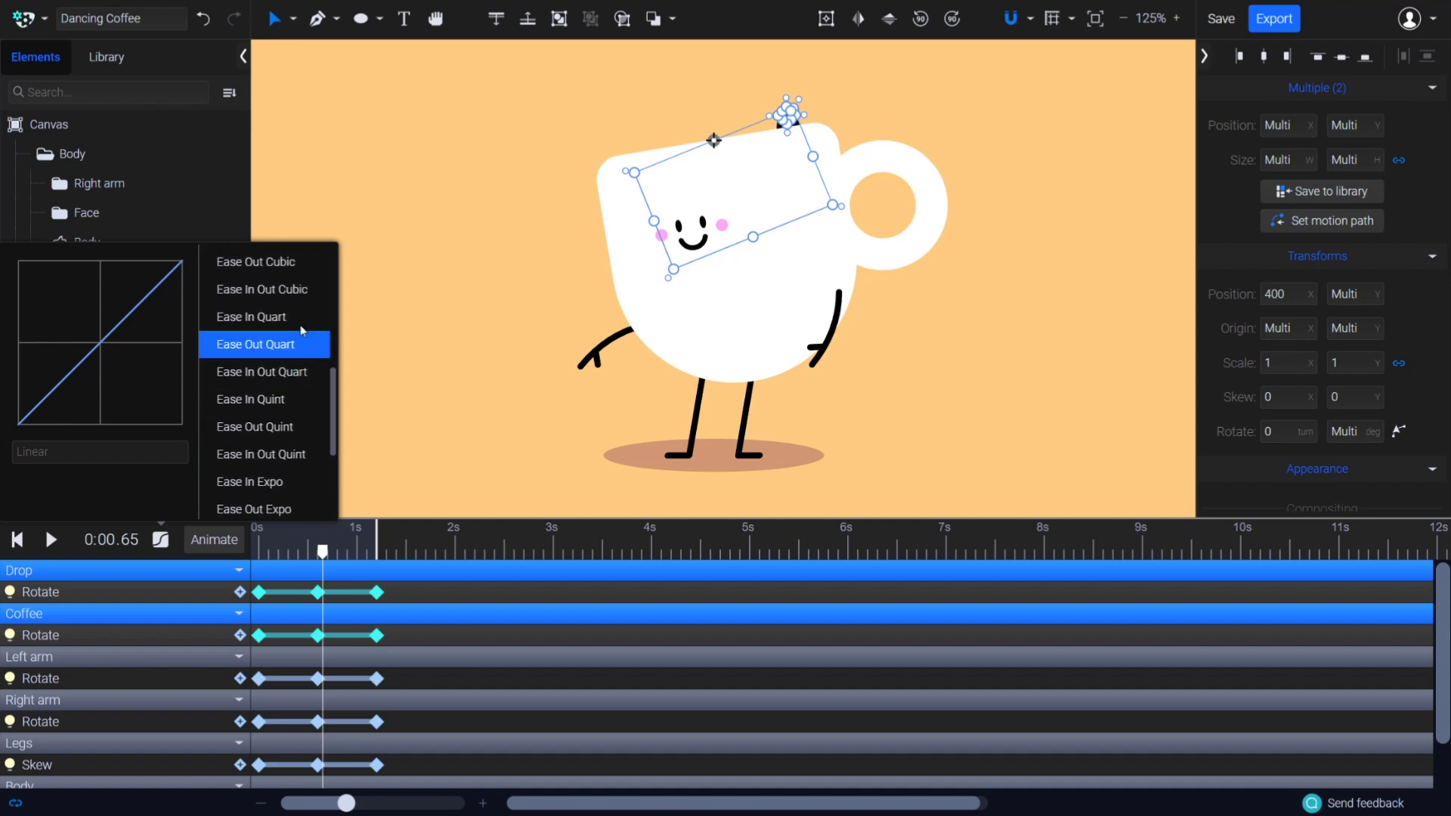
left_click(317, 292)
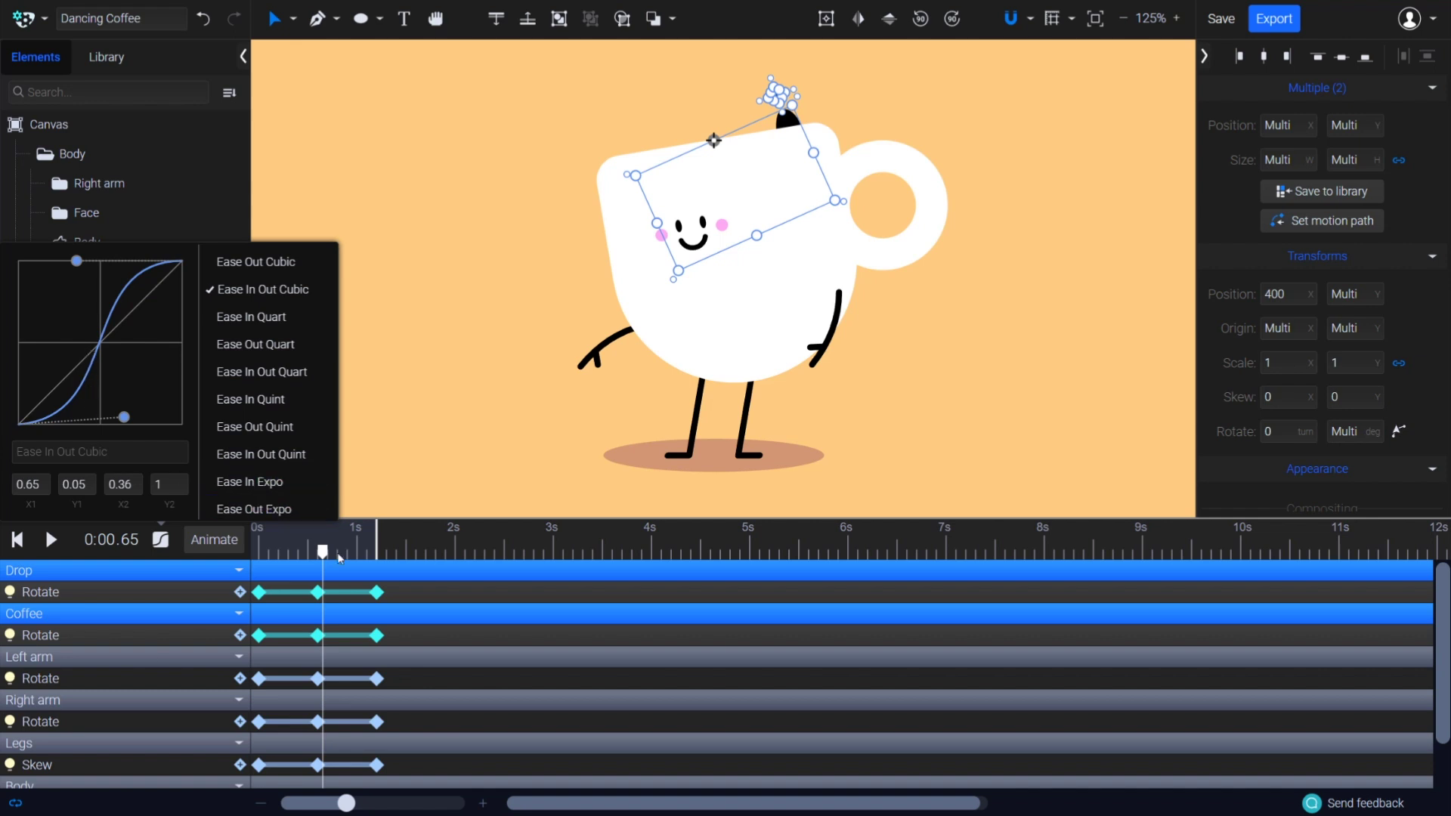
left_click(419, 591)
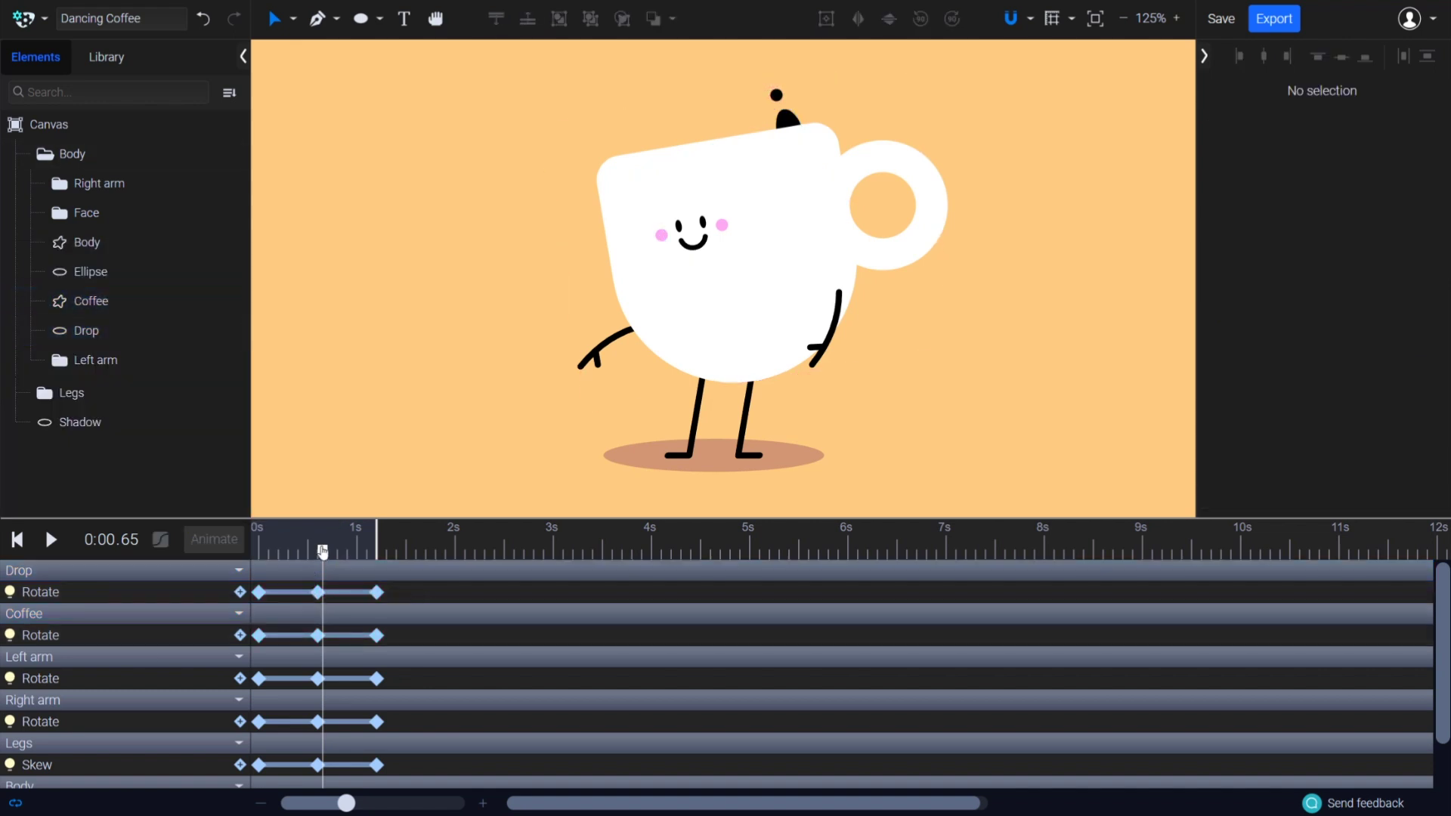
left_click_drag(323, 552, 257, 555)
key("space")
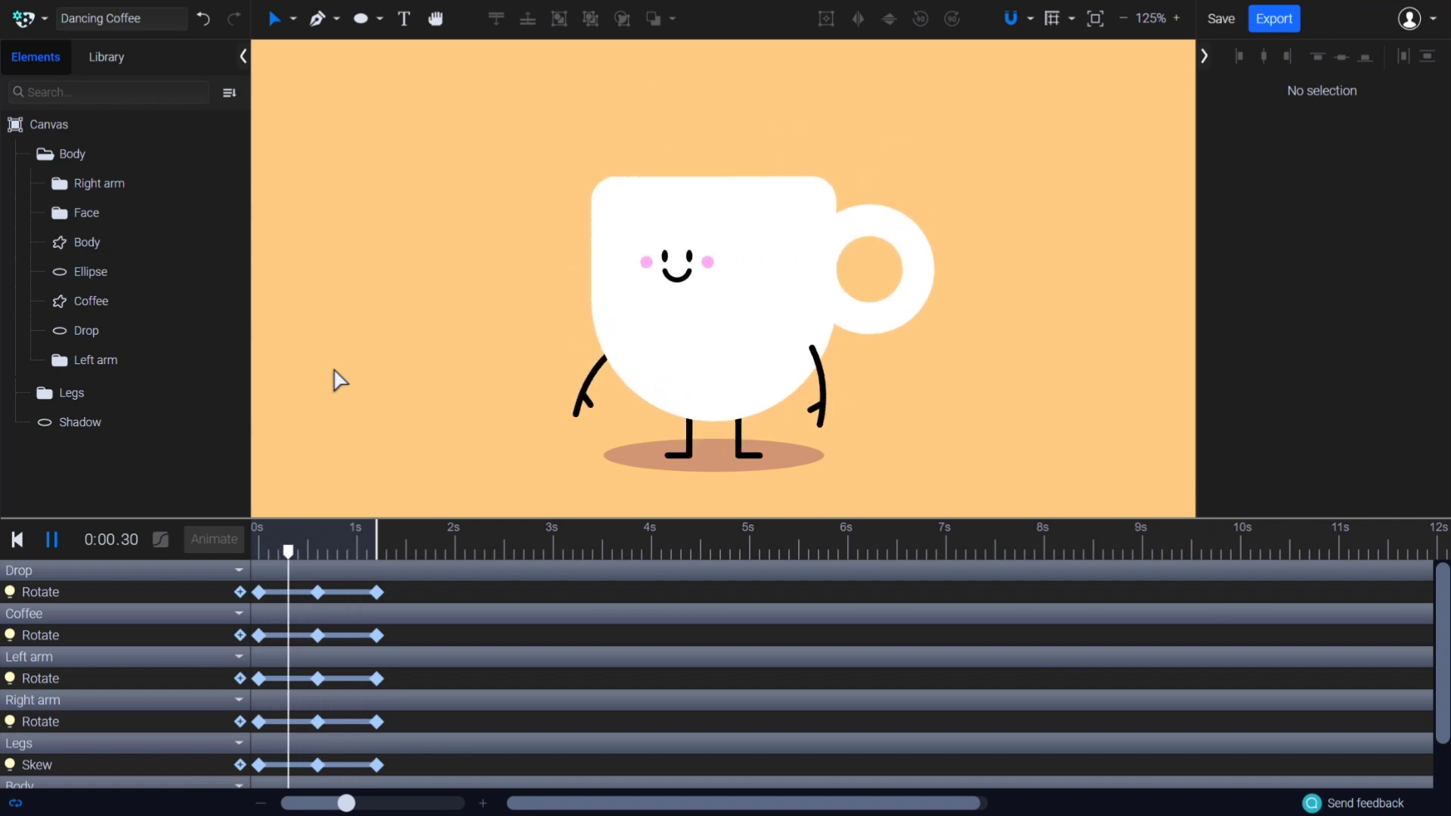
key("space")
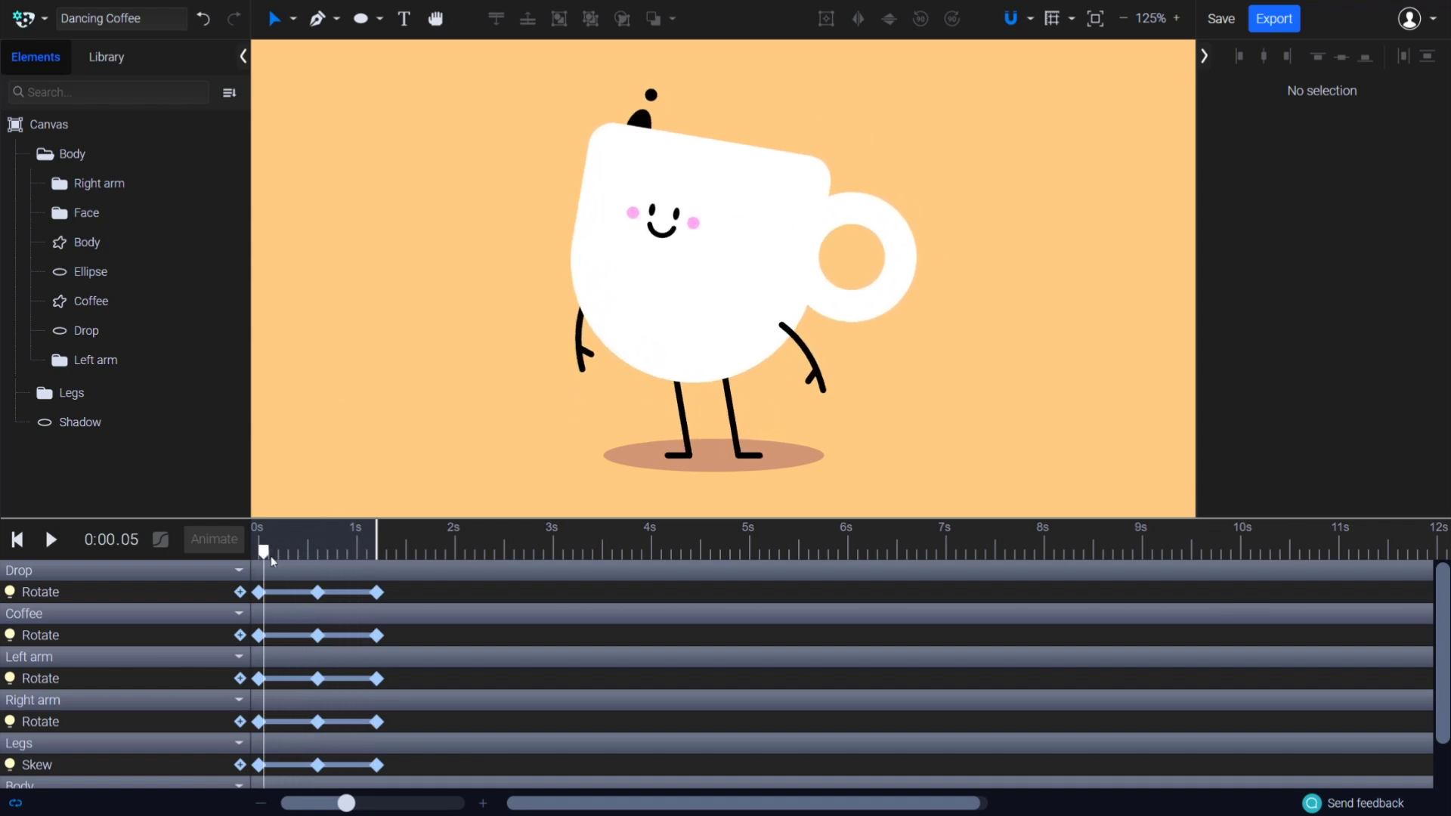
mouse_move(264, 556)
left_mouse_down()
mouse_move(380, 560)
mouse_move(257, 559)
mouse_move(324, 560)
mouse_move(278, 560)
left_mouse_up()
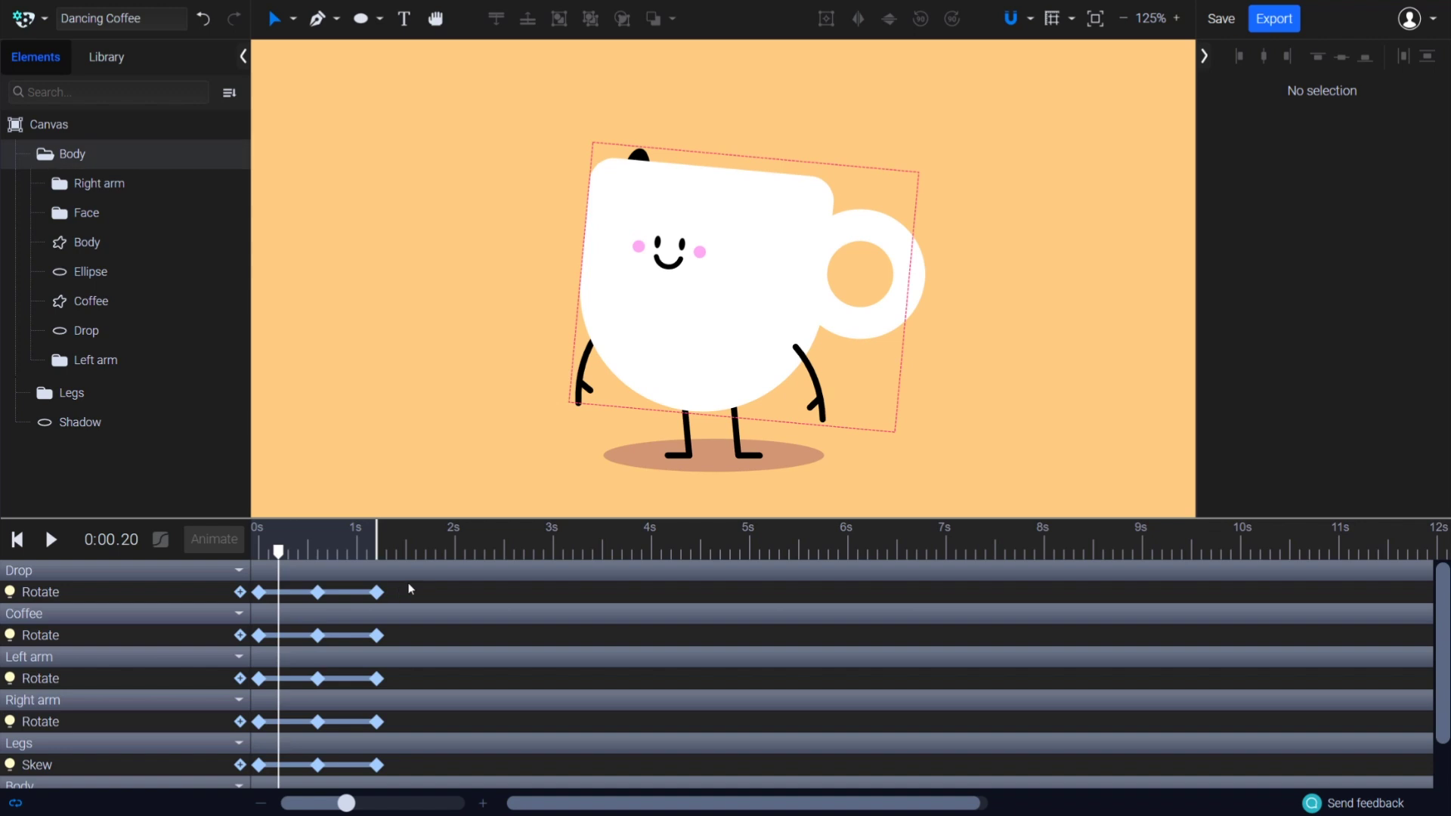
Shift the Coffee and Drop Rotate keyframes to start at 0.2 s, then go to 1.2 s
left_click_drag(400, 584, 281, 602)
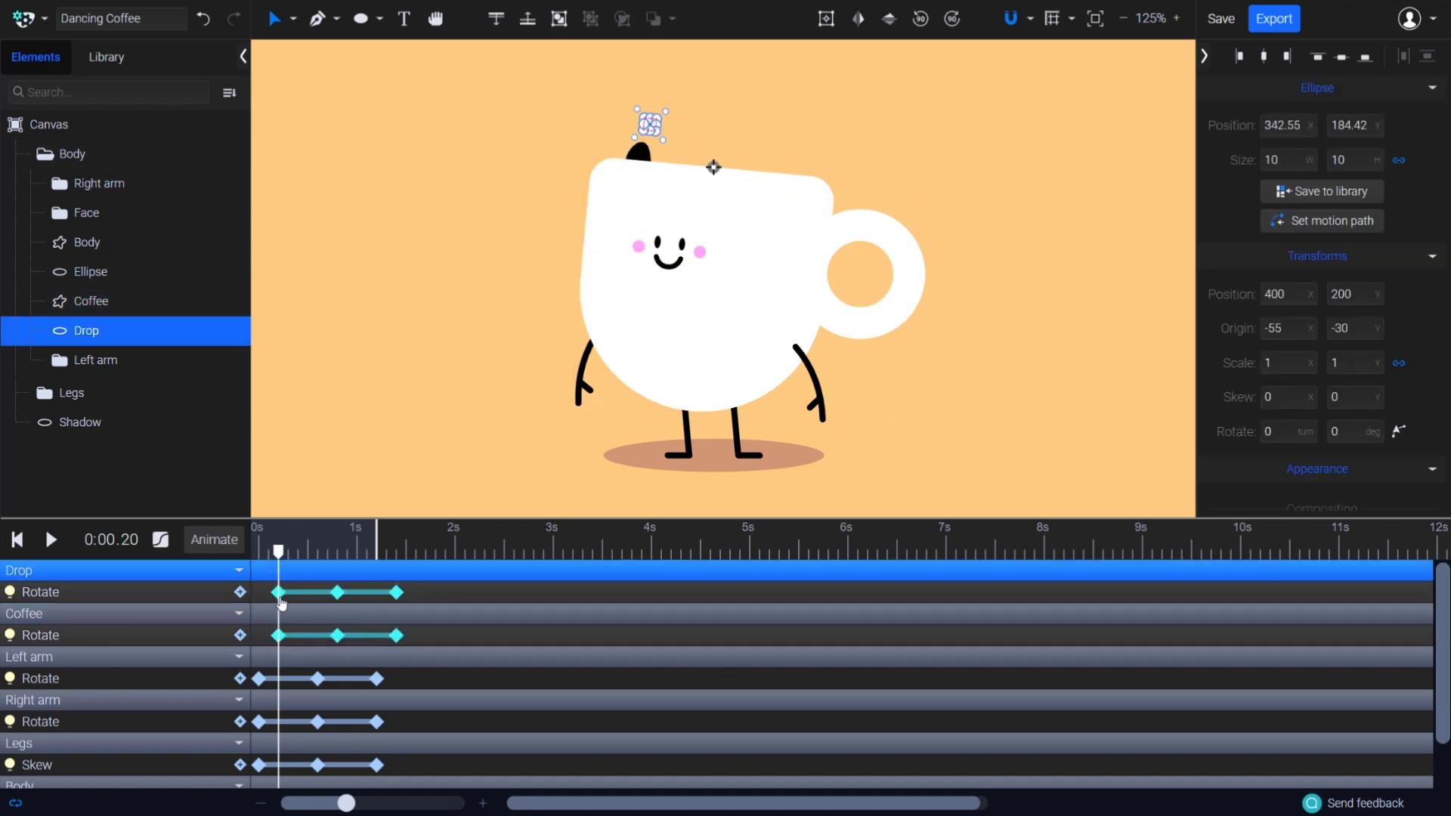
left_click(350, 452)
left_click_drag(279, 554, 381, 561)
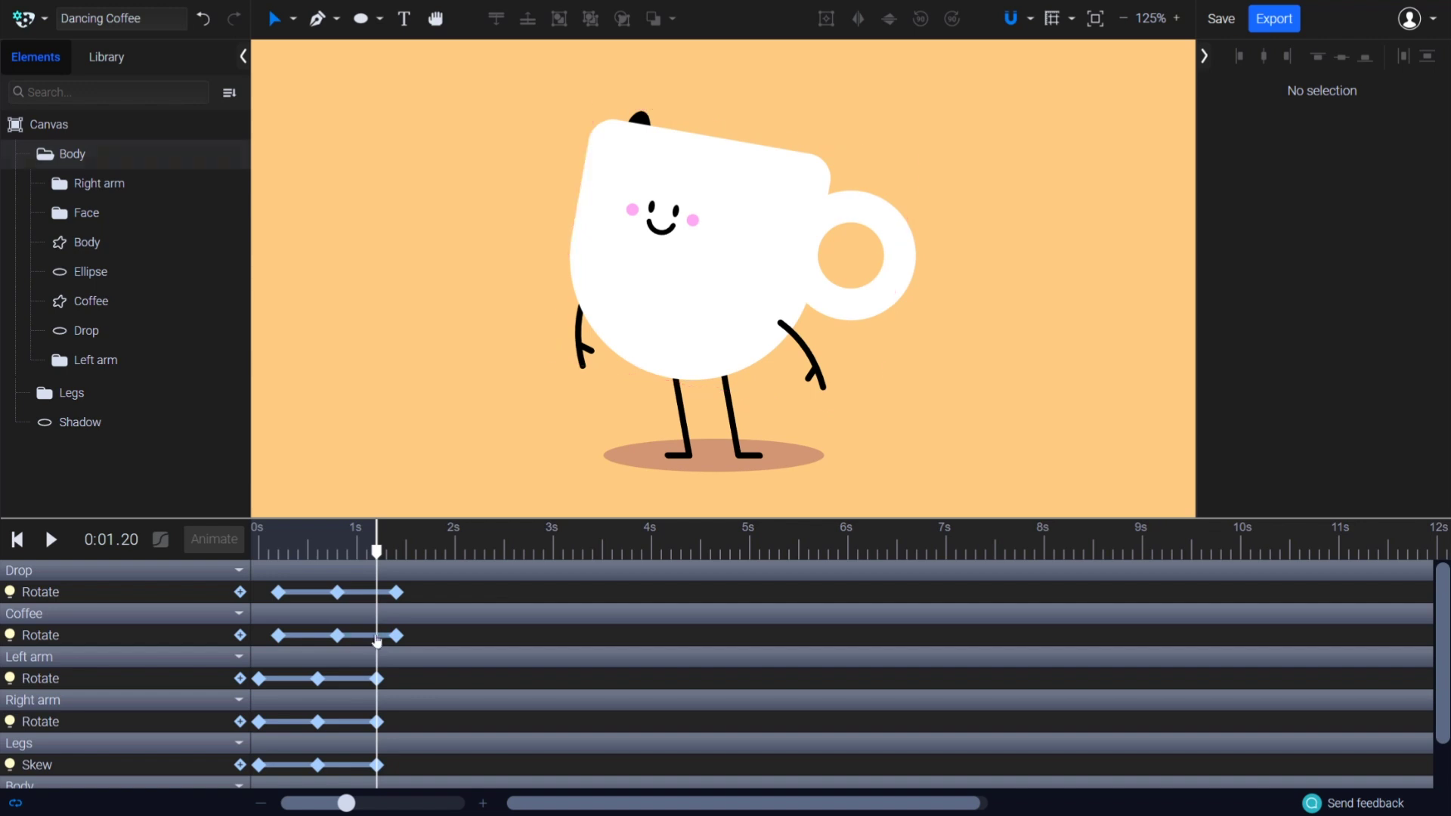
Add Coffee and Drop Rotate keyframes at 1.2 s, copy them to 0 s, and save
left_click(240, 640)
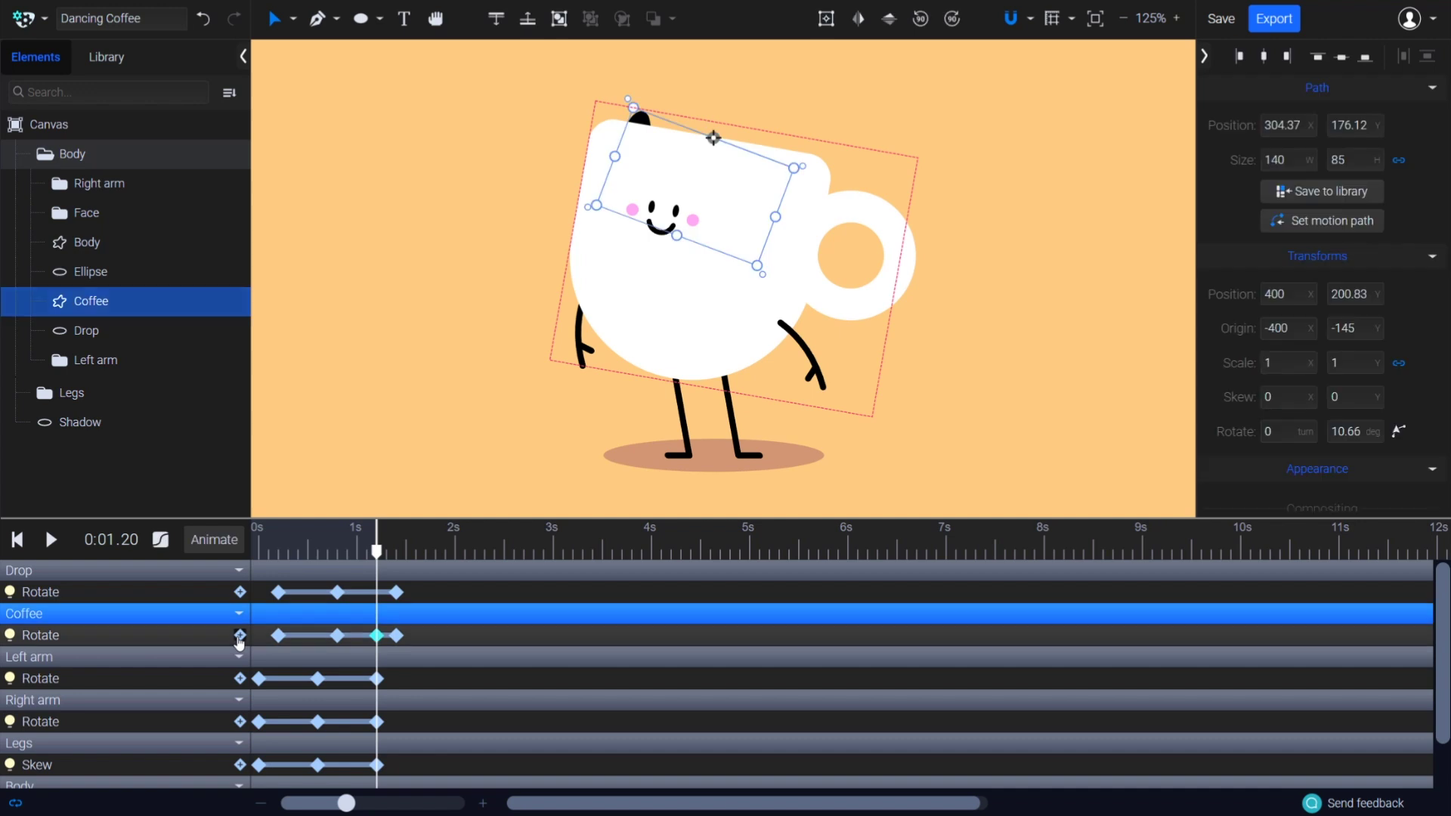
left_click(241, 593)
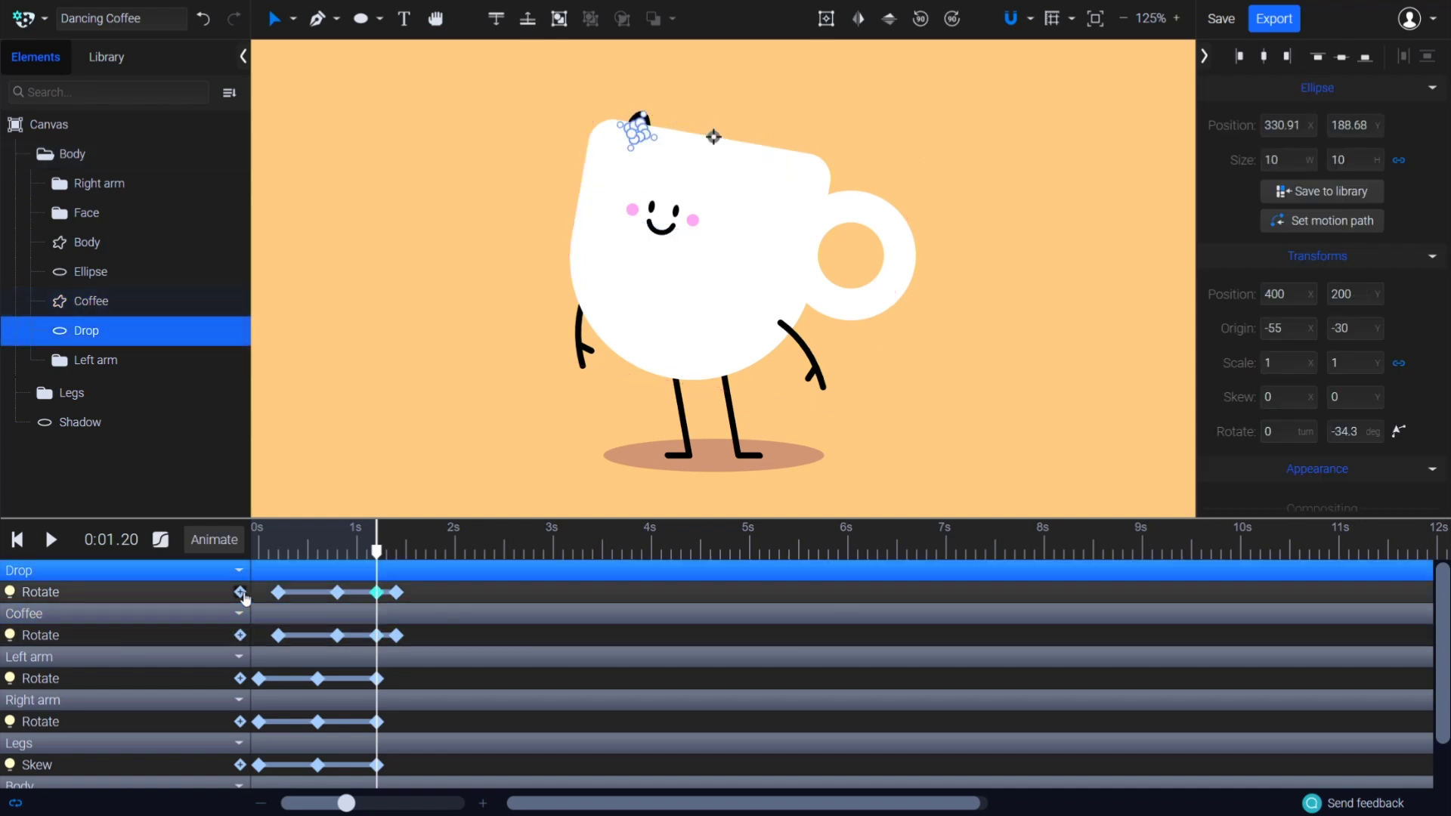
left_click(377, 635)
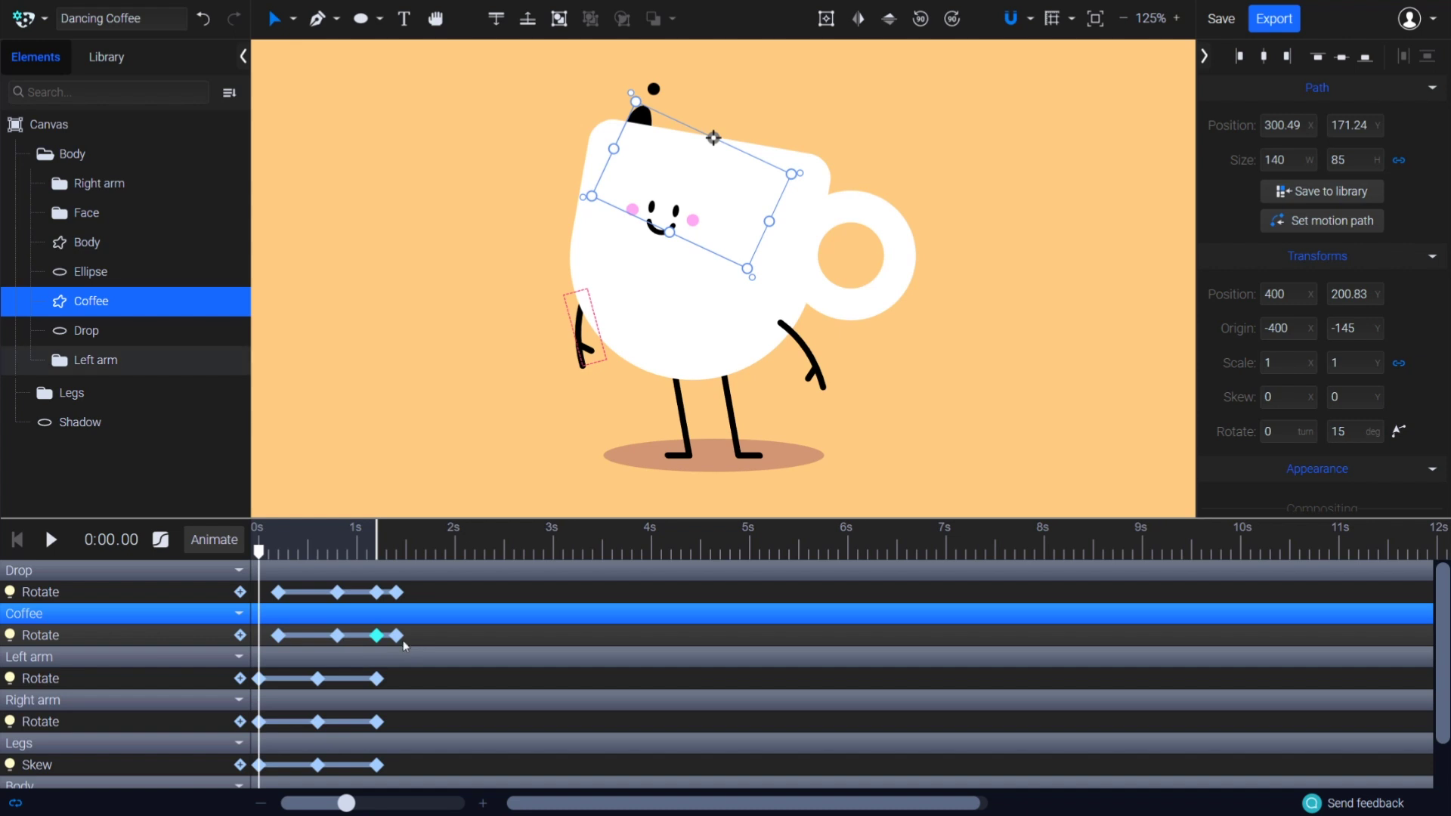
left_click(396, 635)
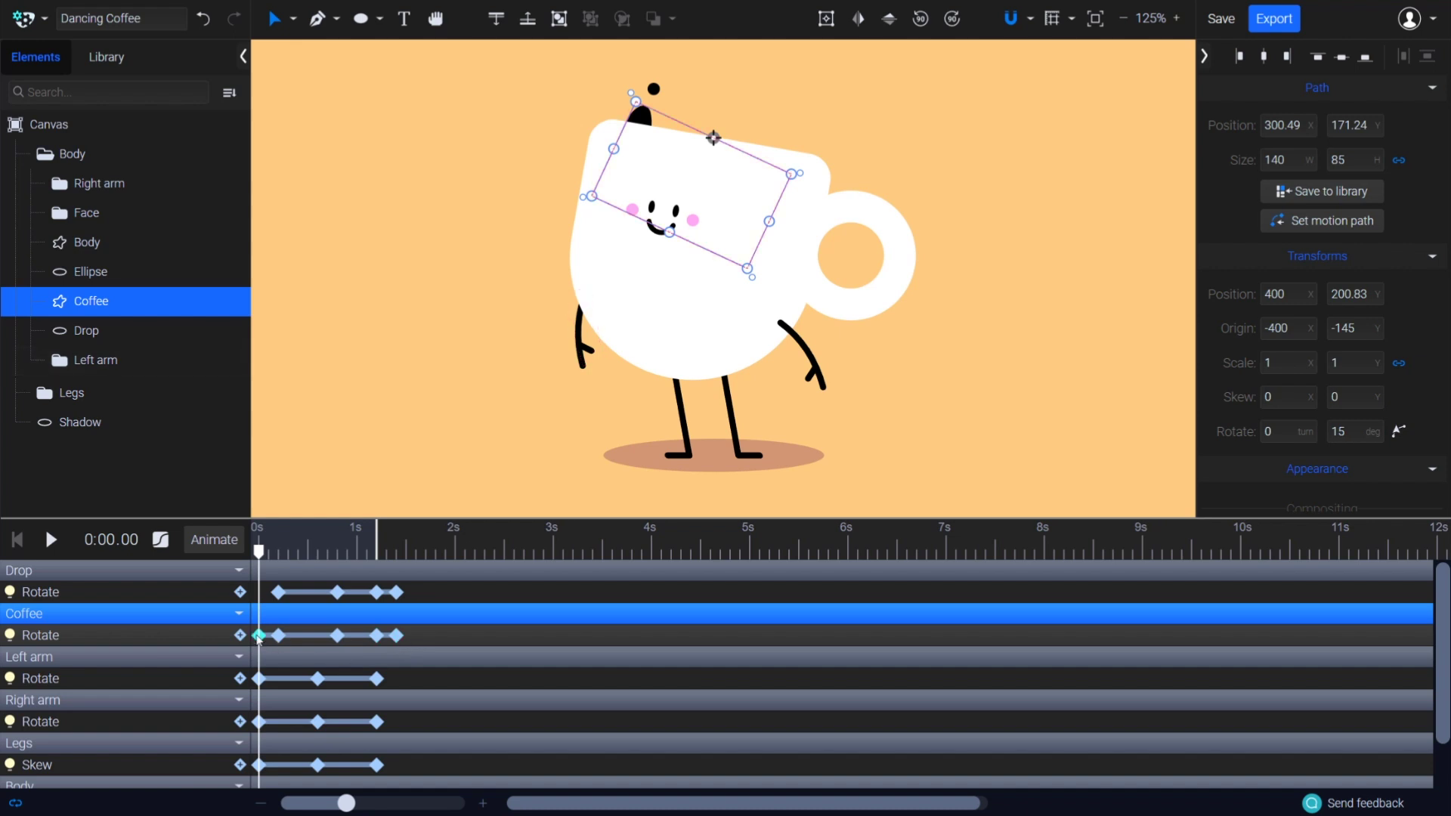
left_click(260, 593)
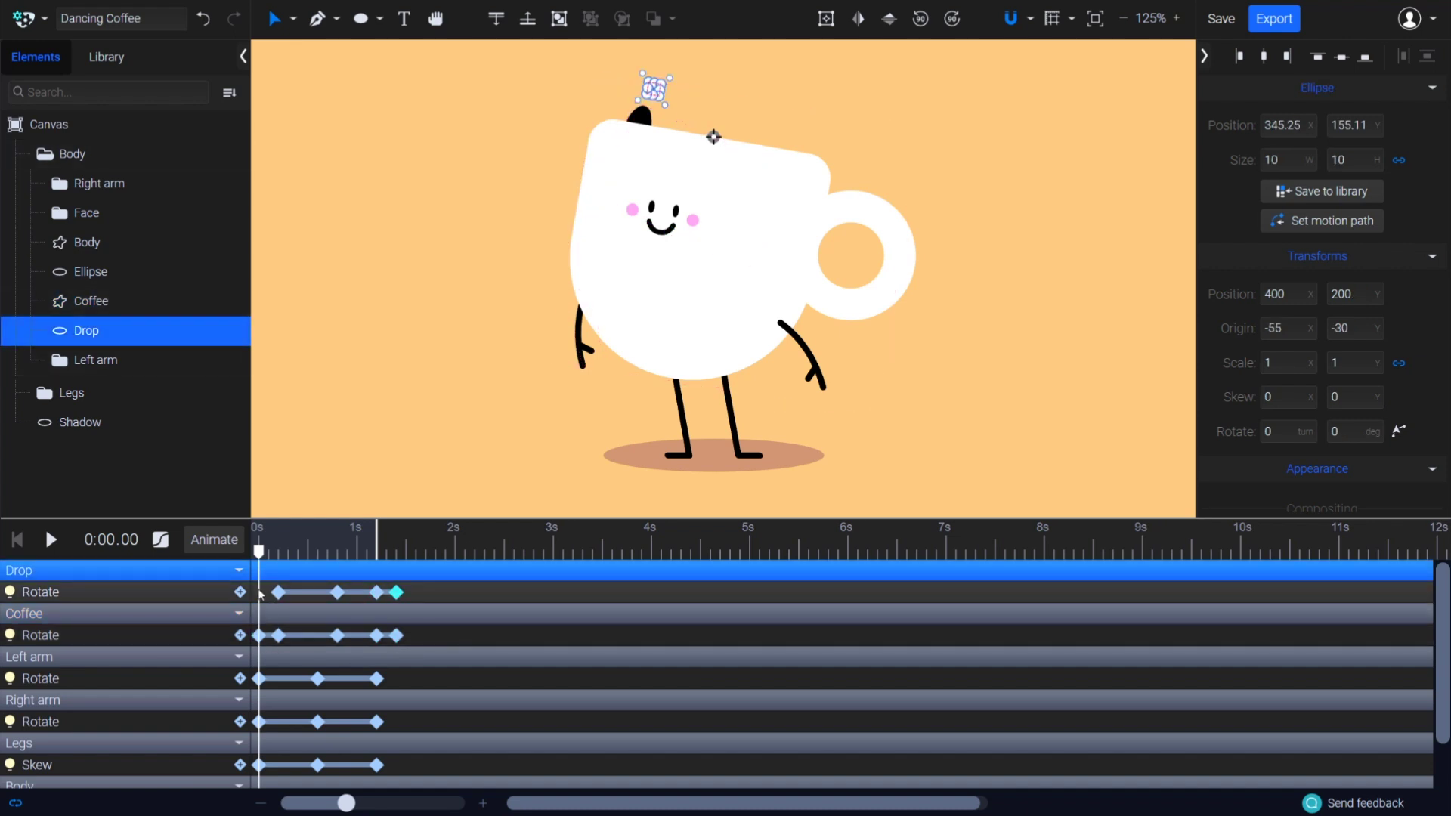
left_click(337, 479)
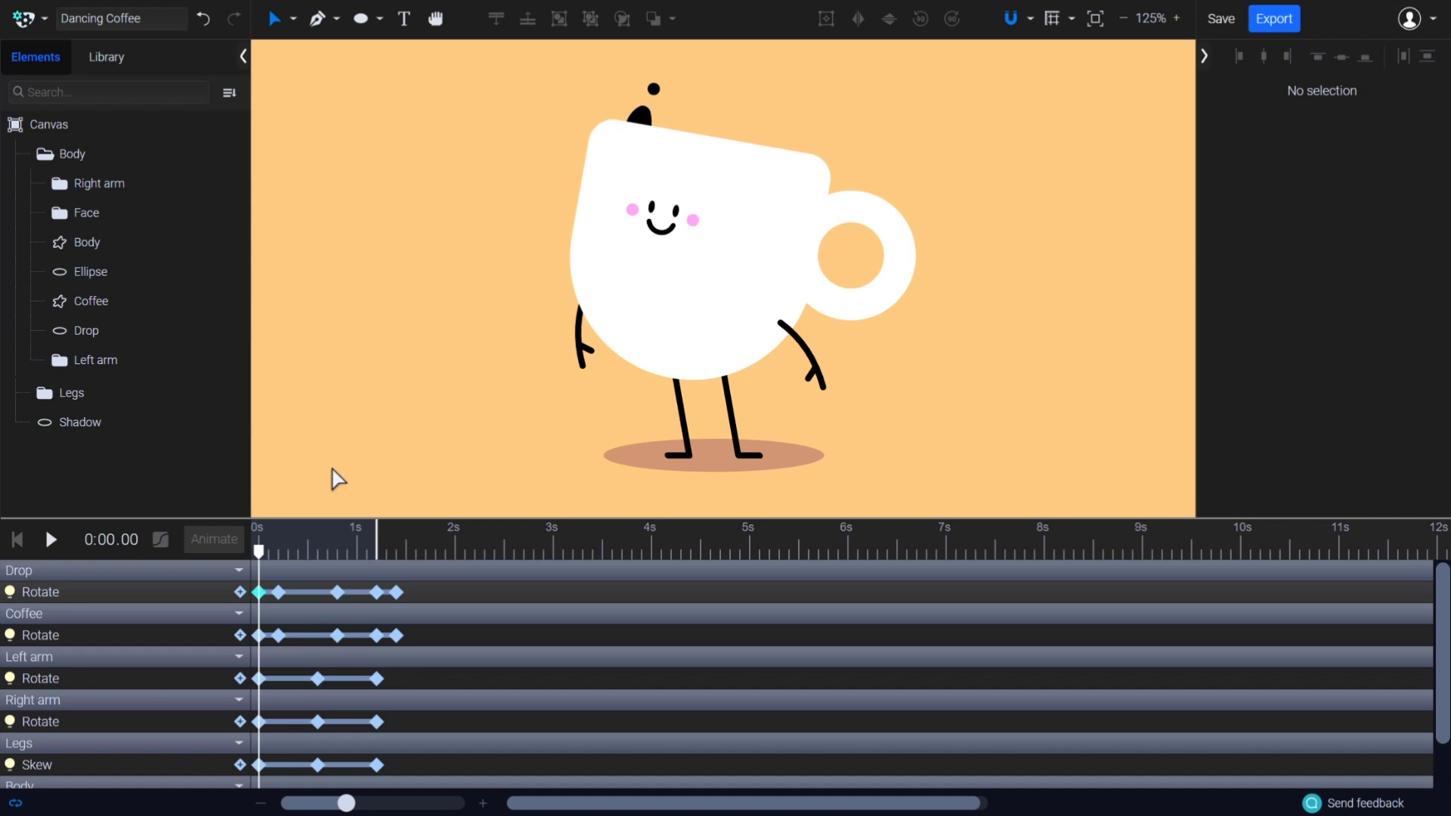
key("ctrl+s")
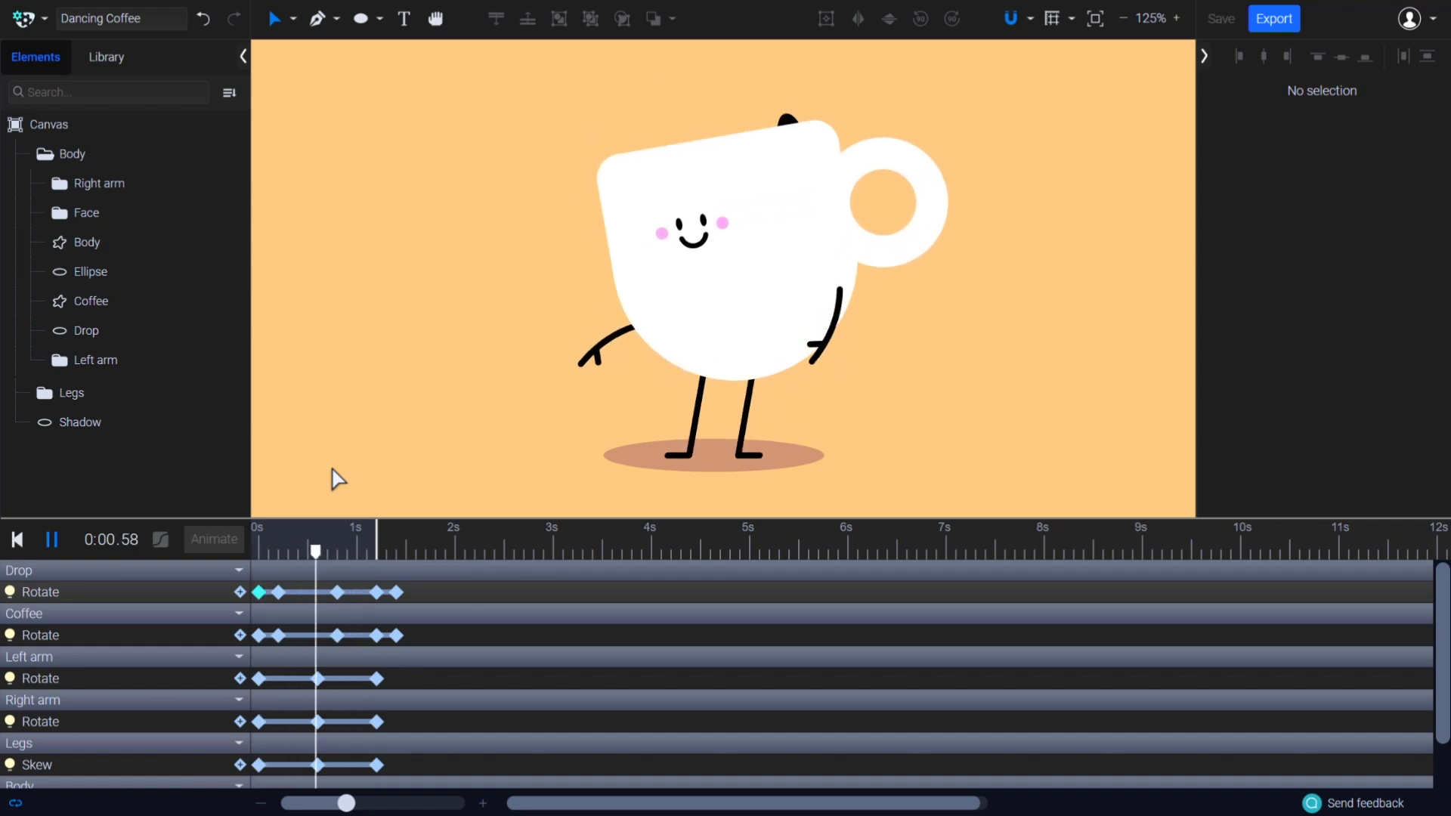
key("space")
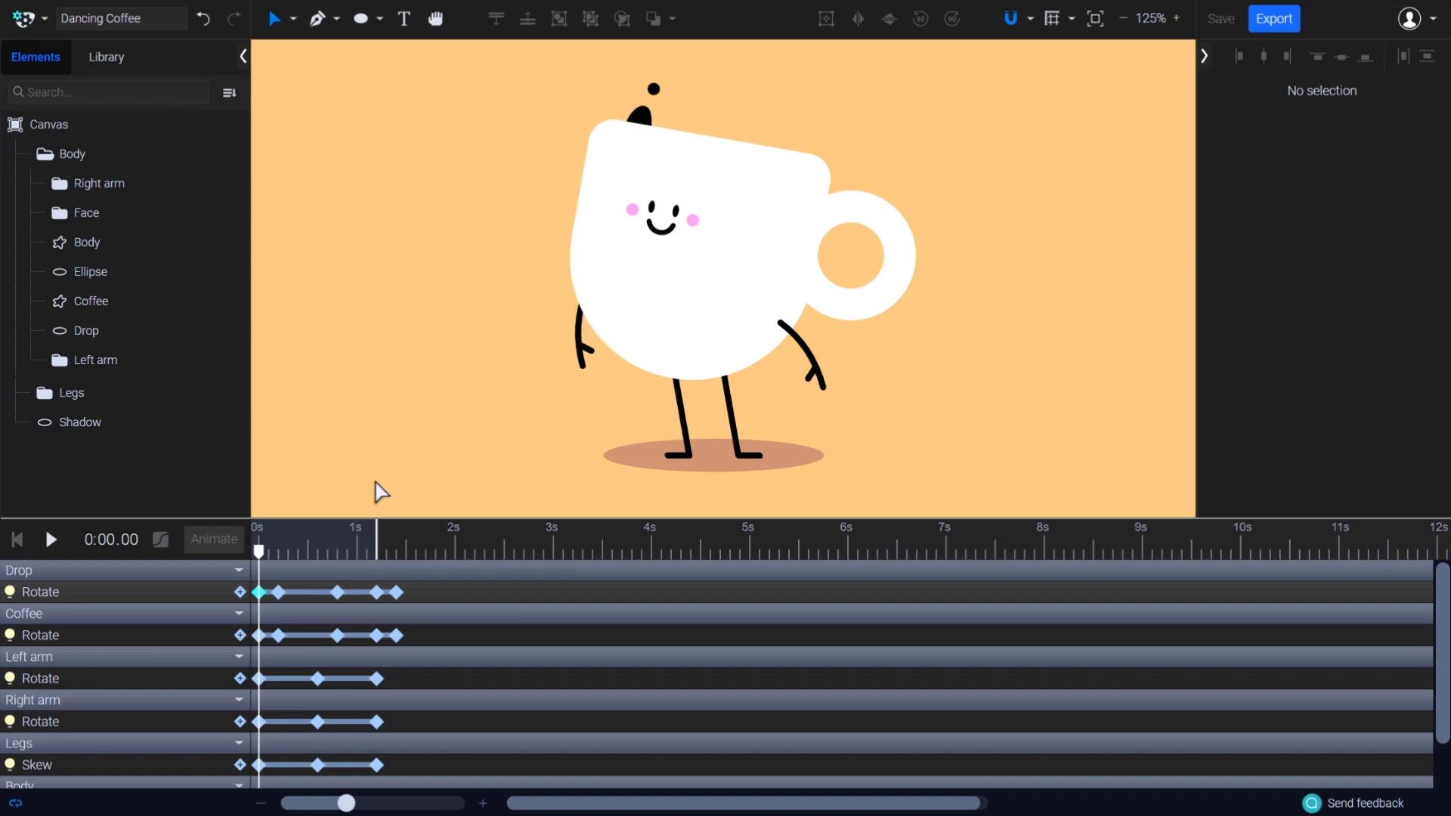
Export as SVG (web) with Infinite iterations and the canvas colour included
left_click(1292, 24)
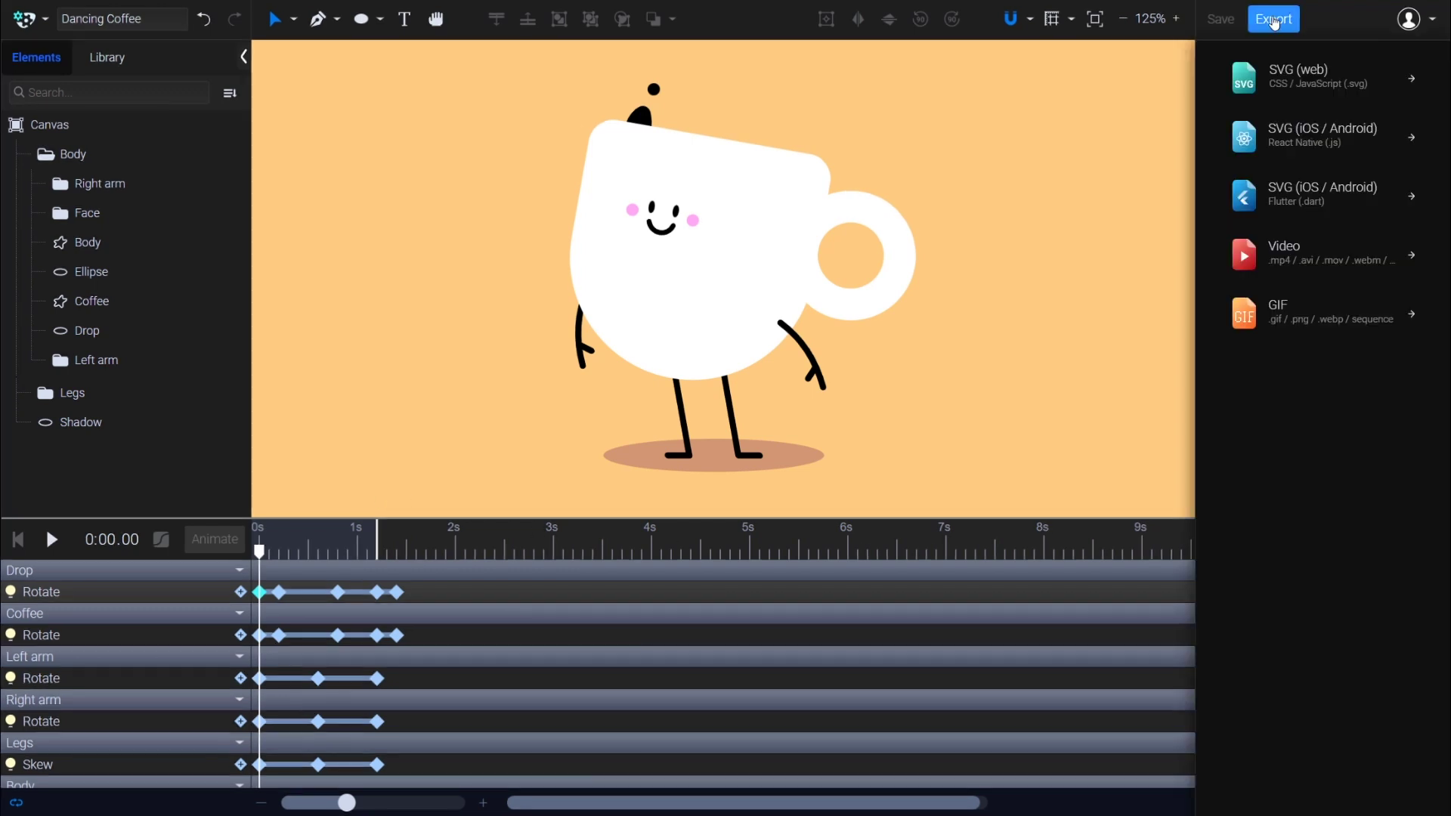
left_click(1248, 79)
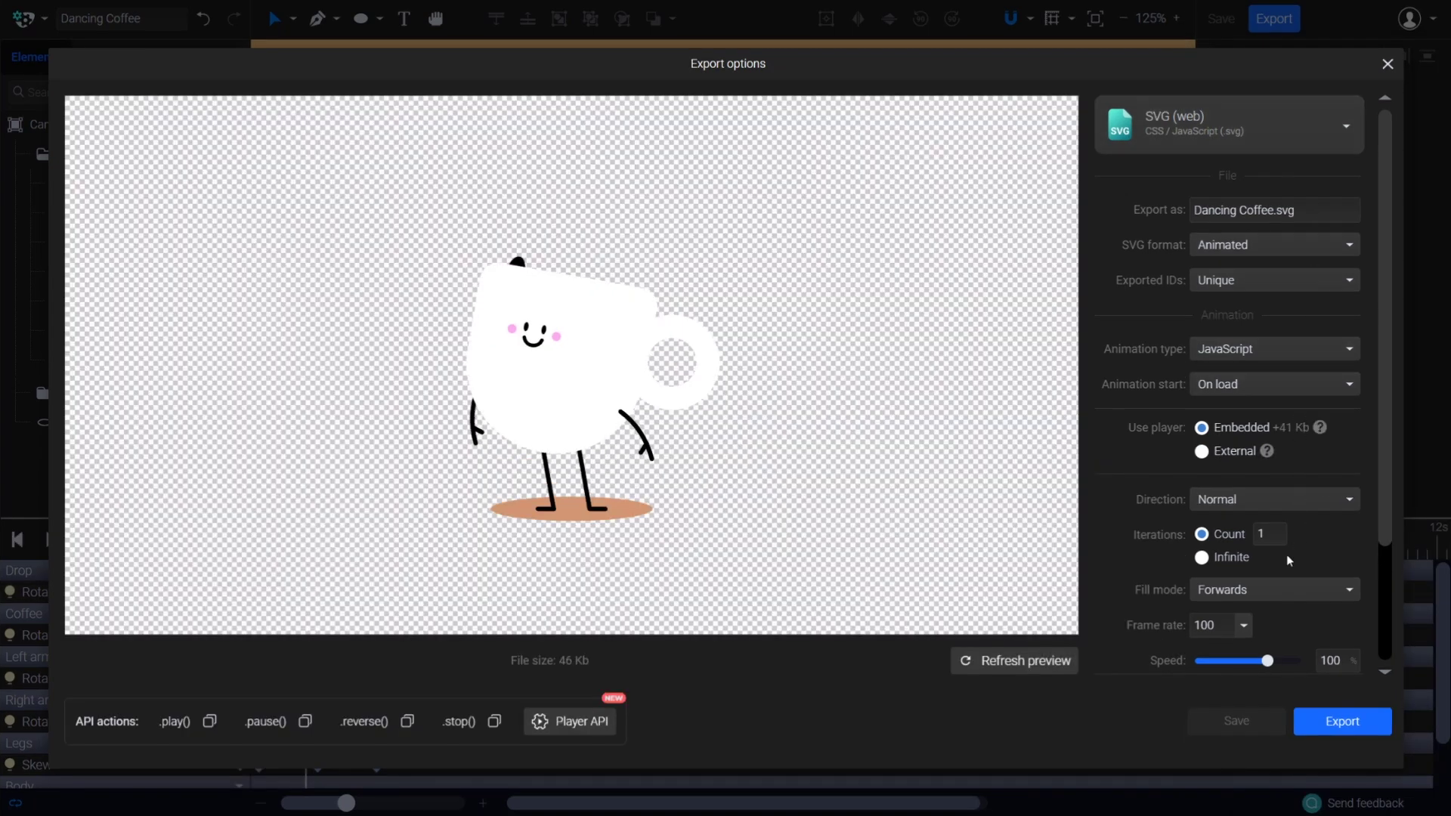
left_click(1202, 559)
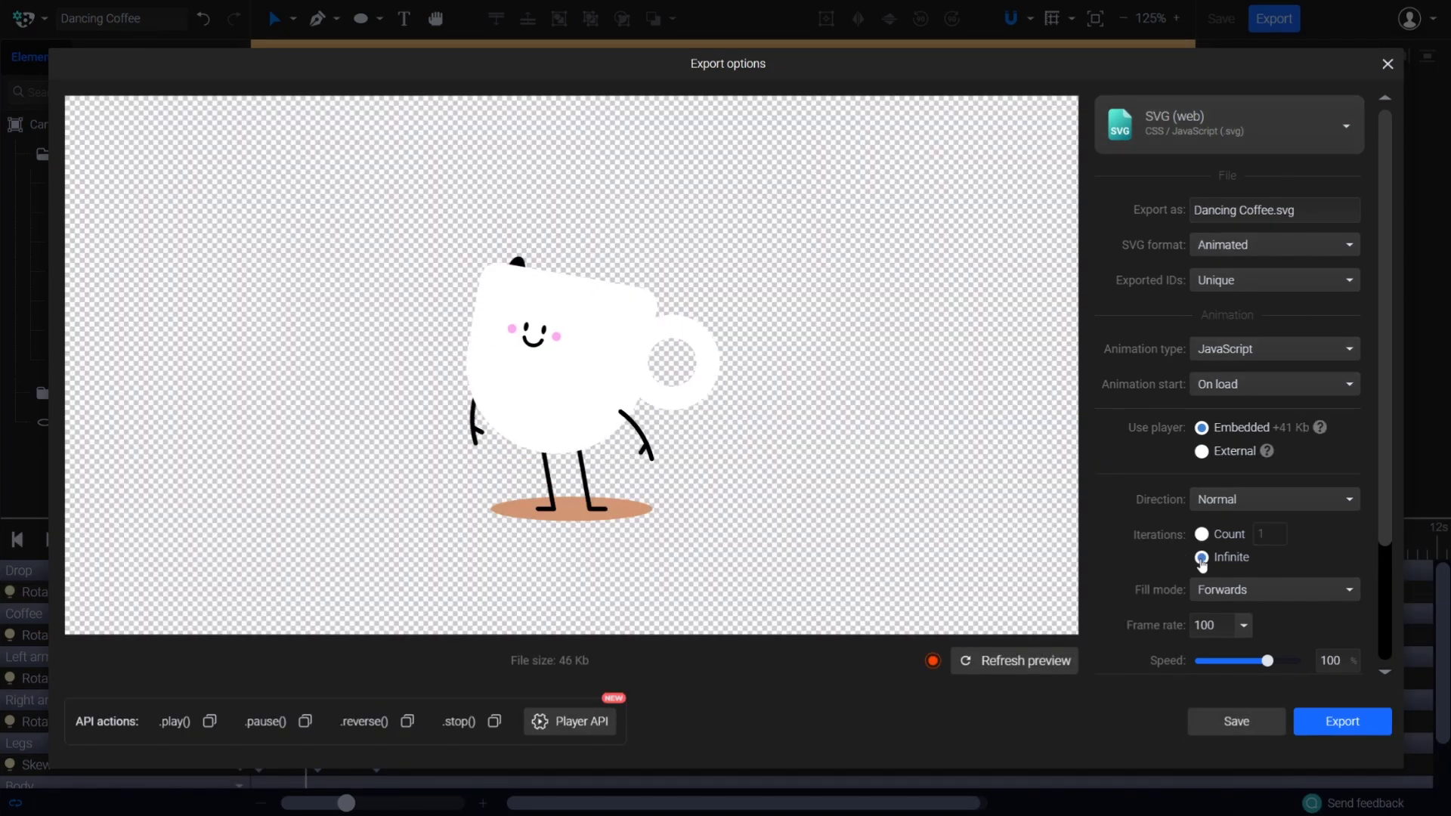
scroll(1104, 605, "down", 2)
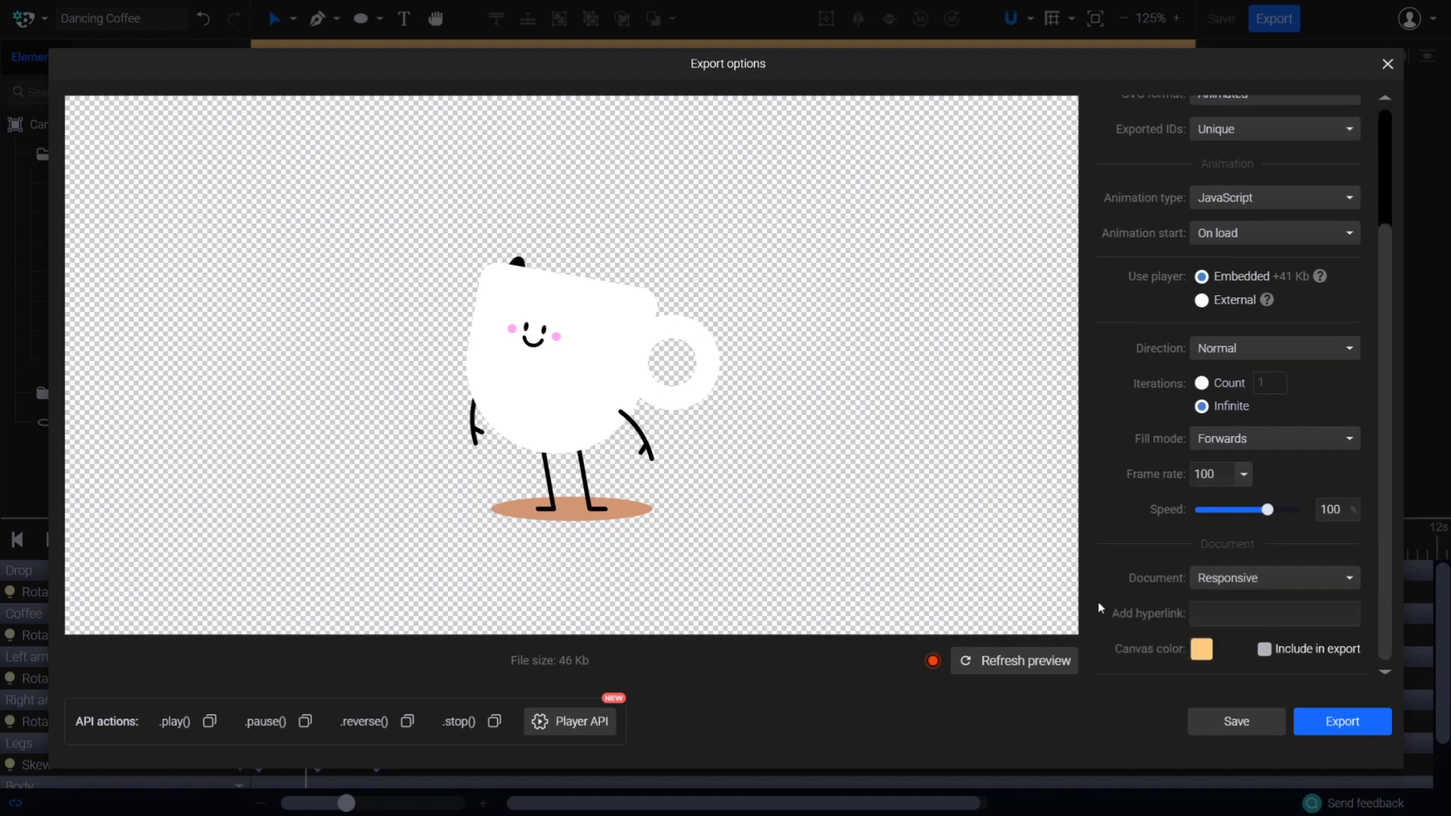
left_click(1264, 650)
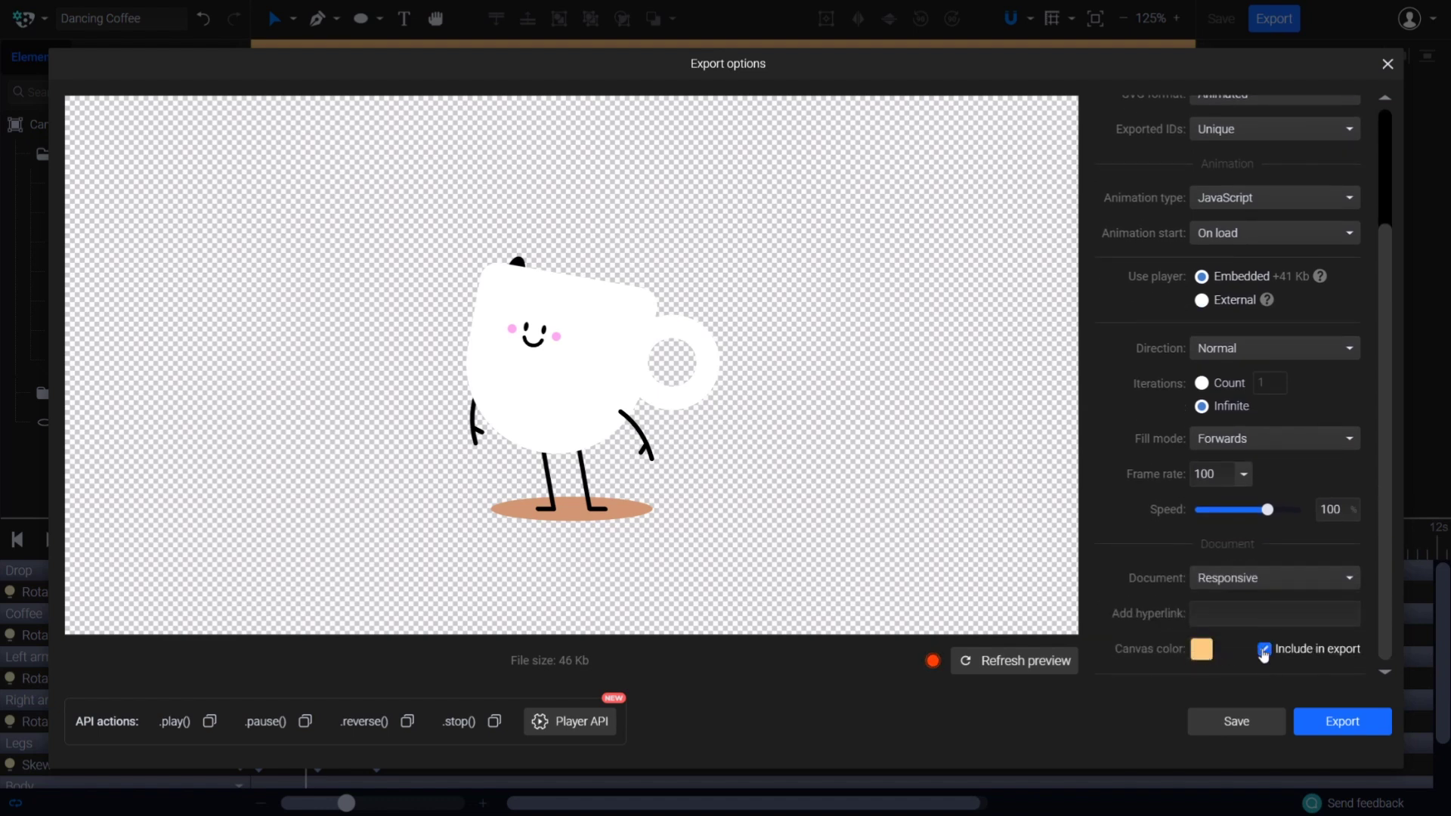
left_click(1014, 662)
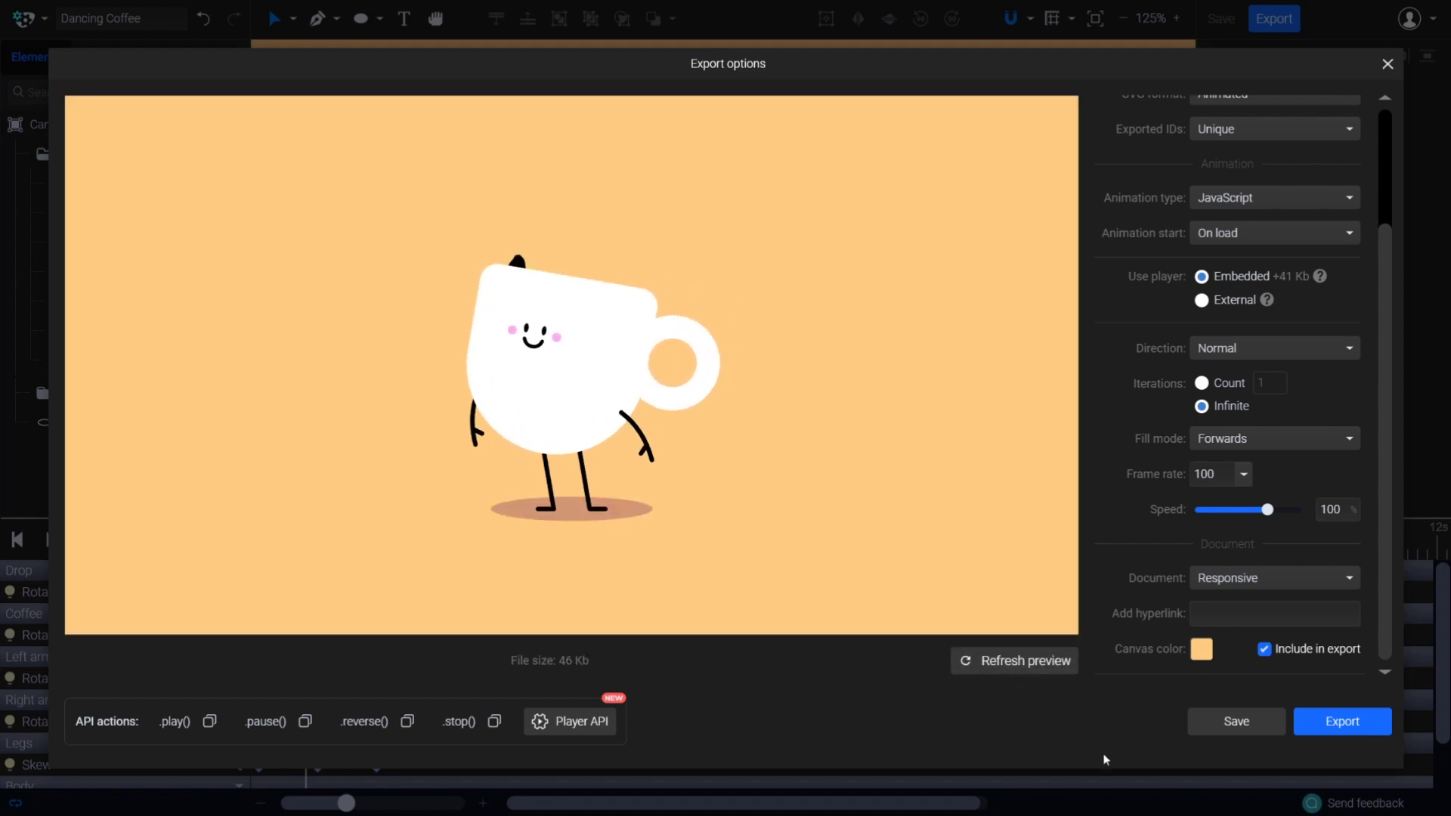
left_click(1348, 726)
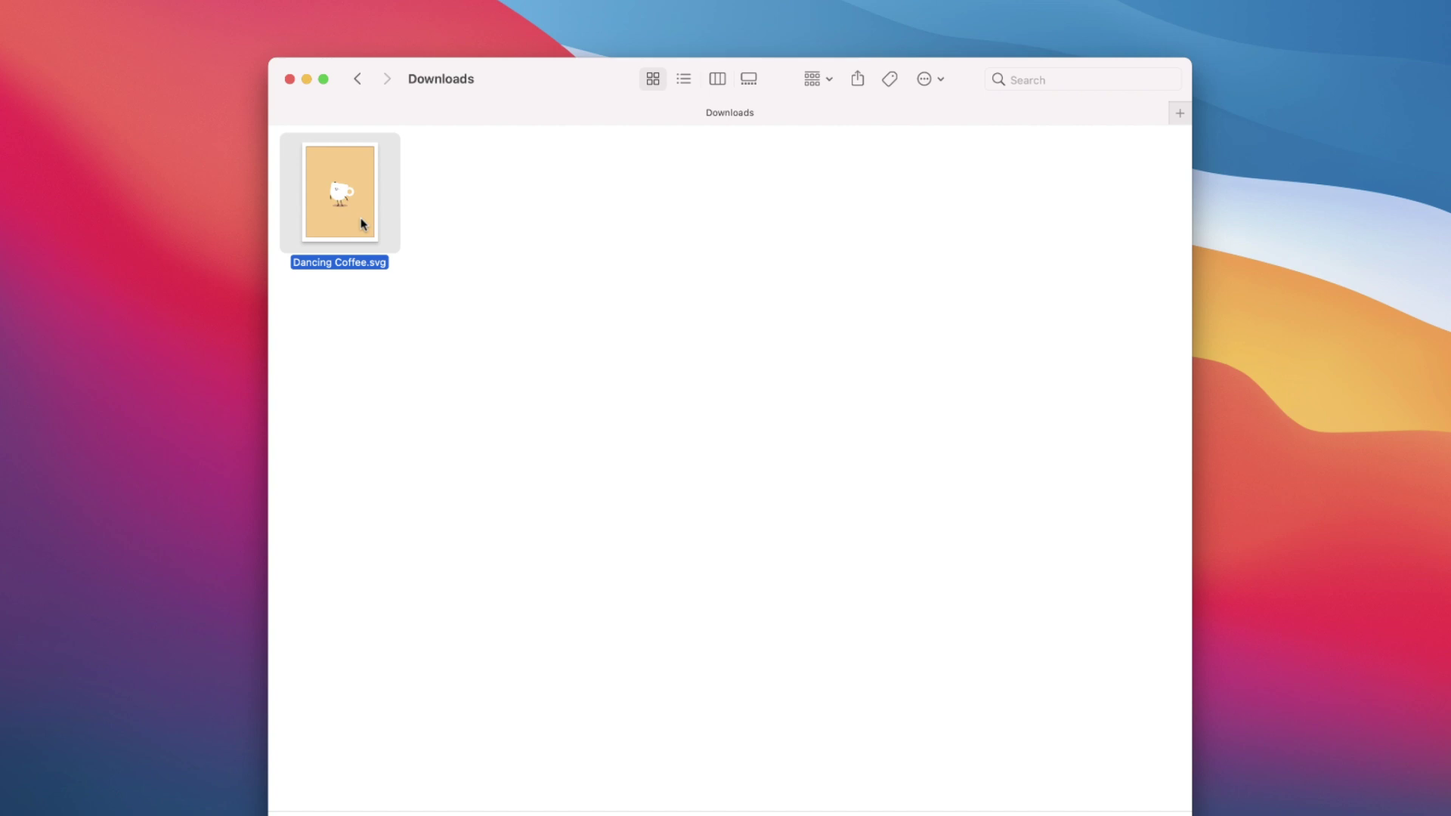
Bring up the context menu for Dancing Coffee.svg in the Downloads folder
right_click(362, 223)
Open Dancing Coffee.svg with Google Chrome and raise the window to show the whole animation
mouse_move(418, 246)
left_click(701, 293)
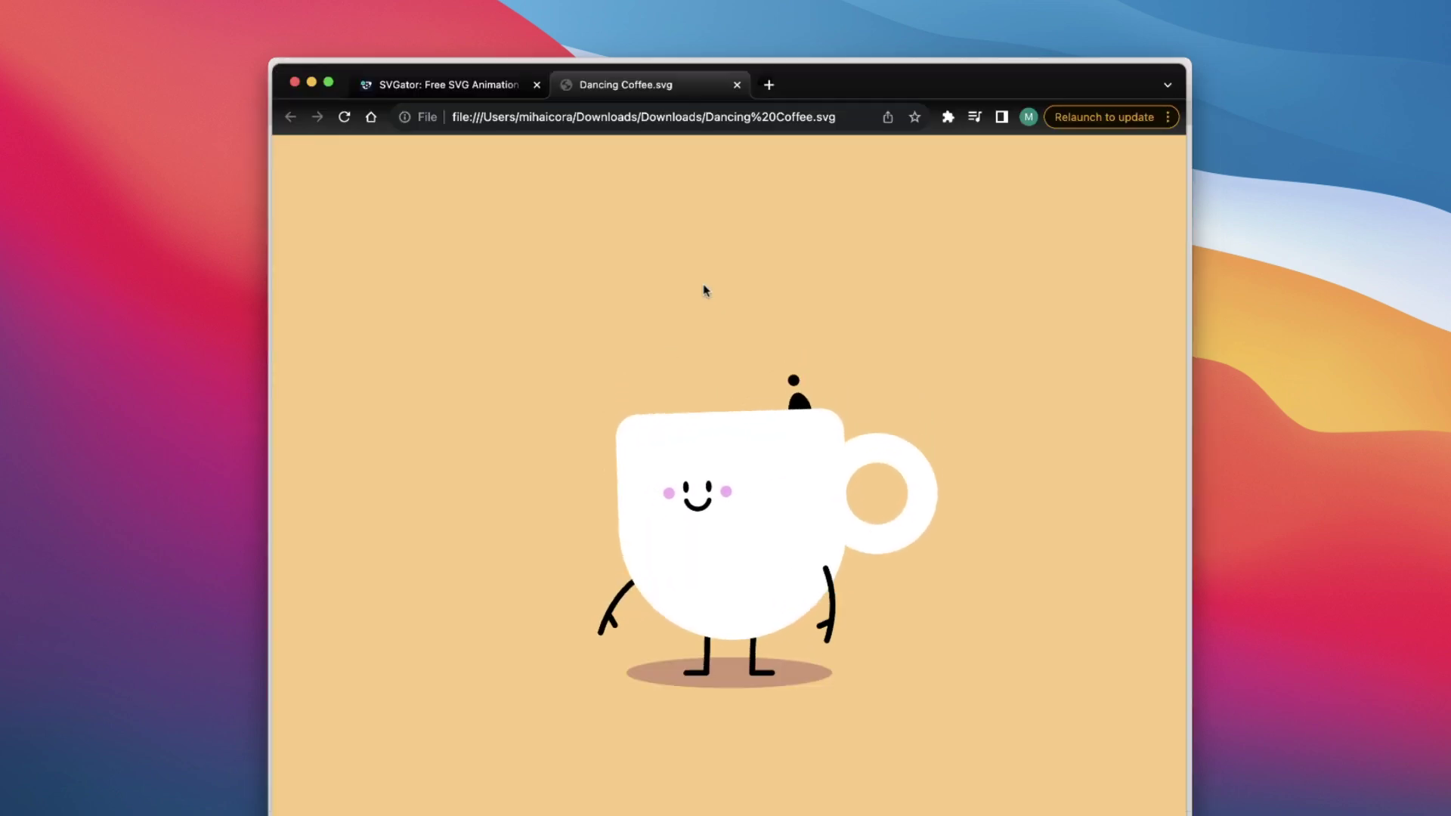
left_click_drag(843, 55, 843, 0)
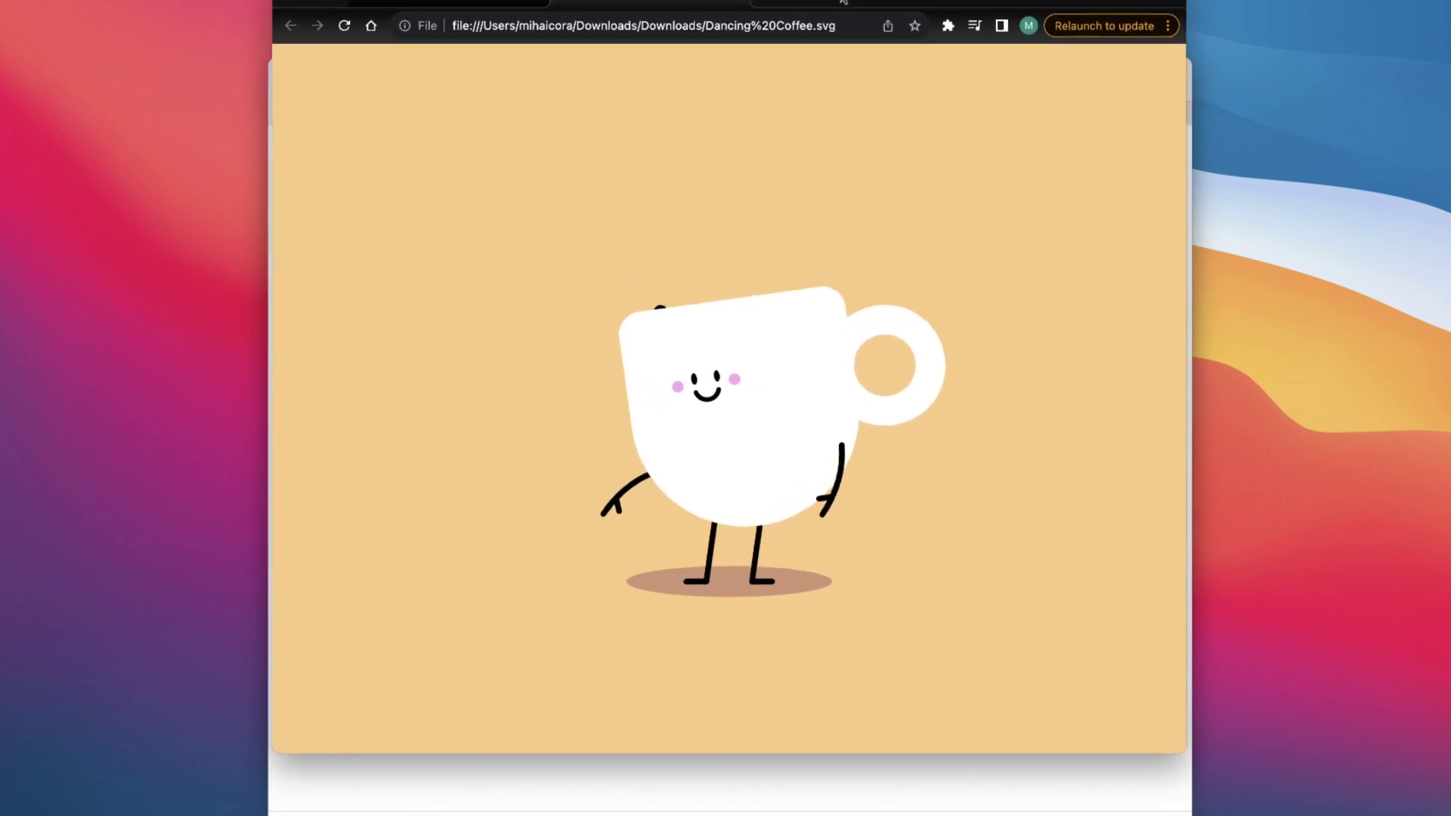